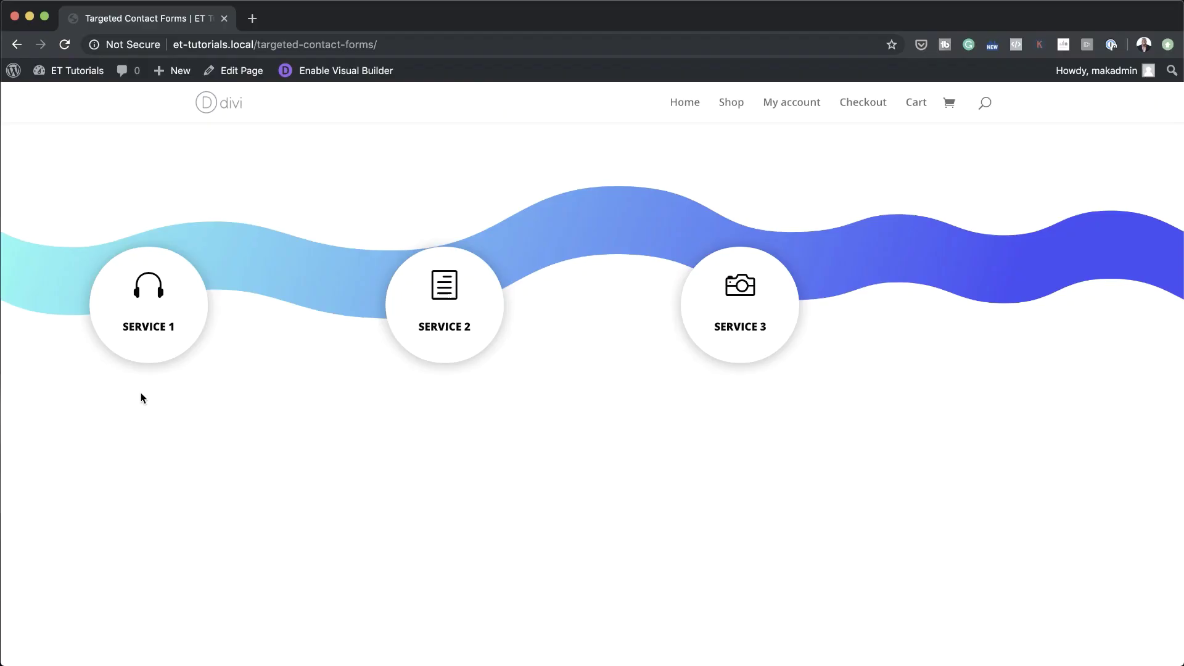
Step: Examine the contact form revealed under each of the Service 1, Service 2 and Service 3 circles on the finished page
{"action": "left_click", "coordinate": [140, 330]}
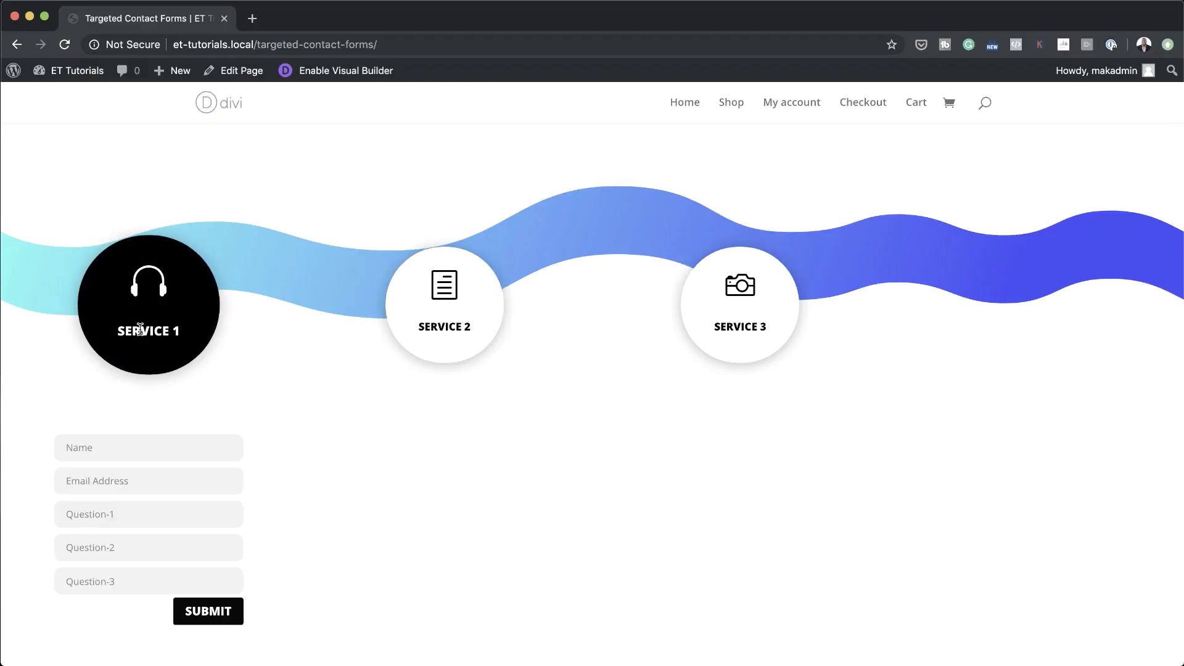
{"action": "mouse_move", "coordinate": [443, 336]}
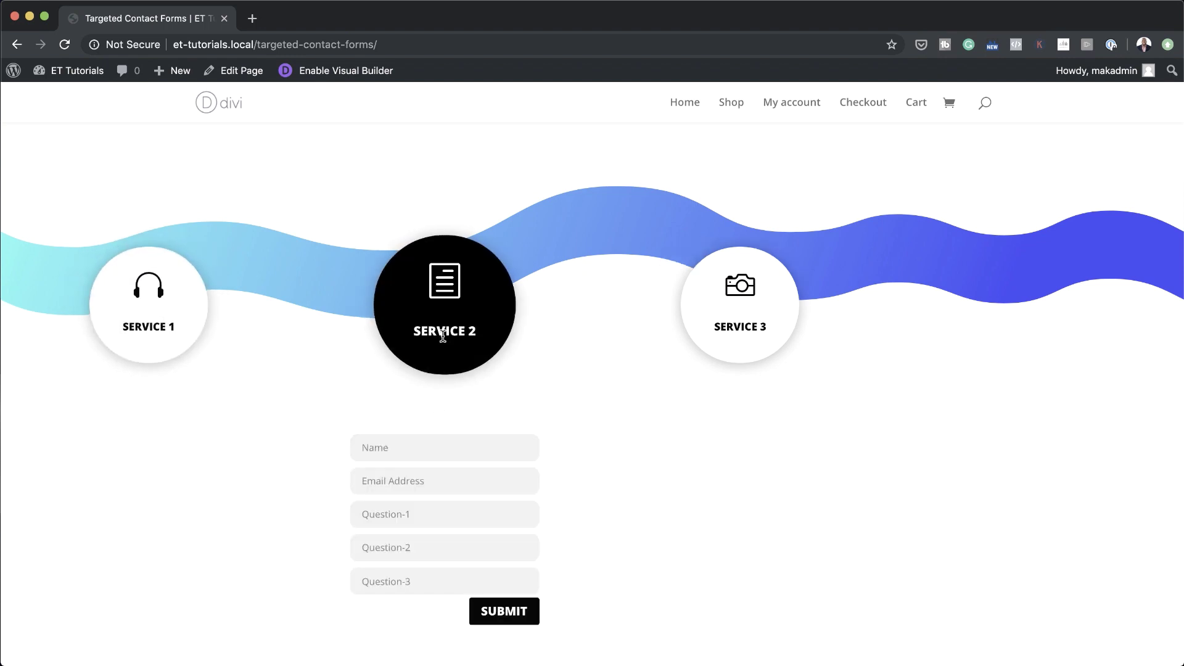
{"action": "mouse_move", "coordinate": [749, 332]}
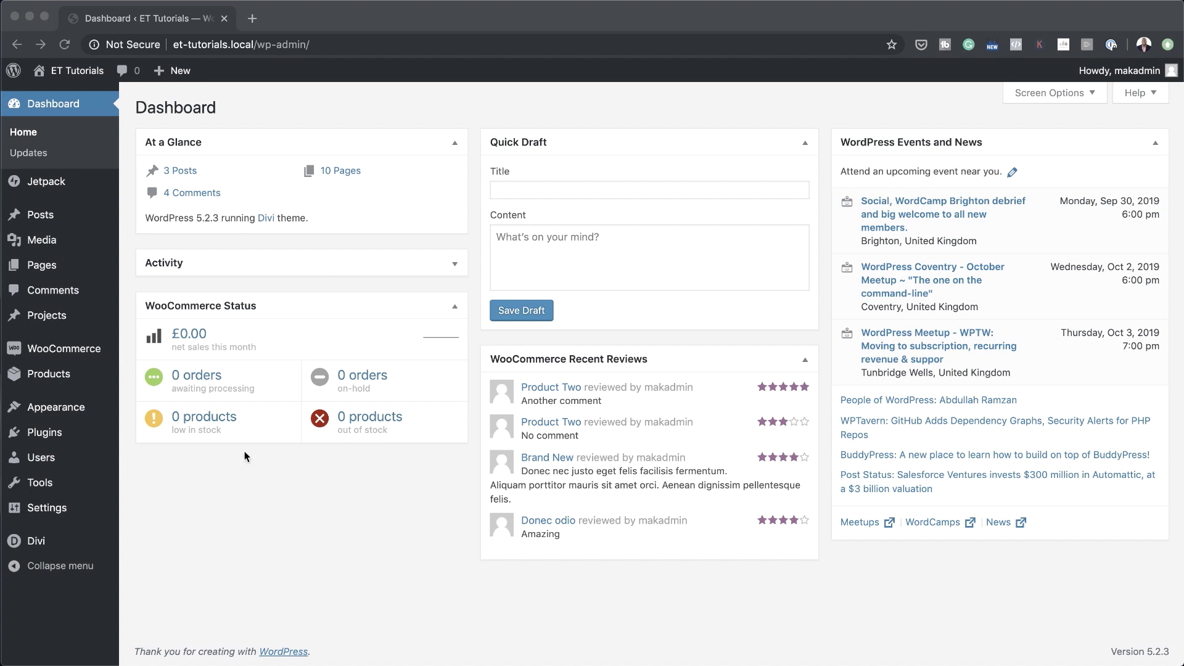
Step: Create a new page titled "Targeted Contact Forms" and start building it from scratch with the Divi Builder
{"action": "mouse_move", "coordinate": [58, 267]}
{"action": "left_click", "coordinate": [158, 290]}
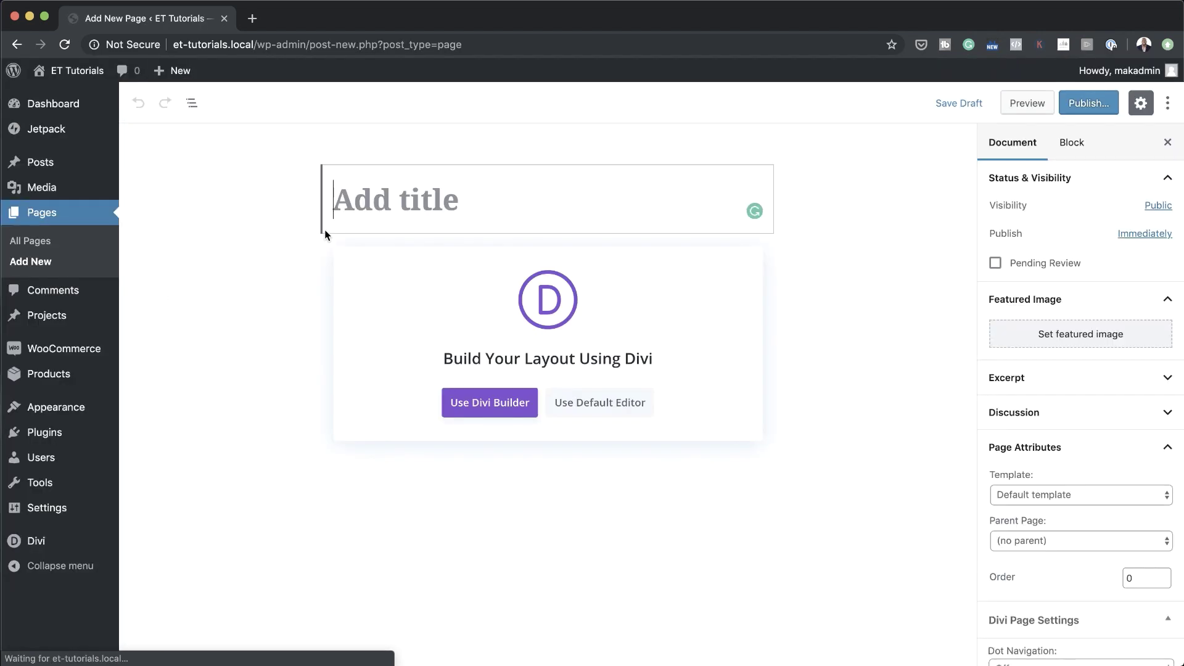
{"action": "type", "text": "Targeted Contact Forms"}
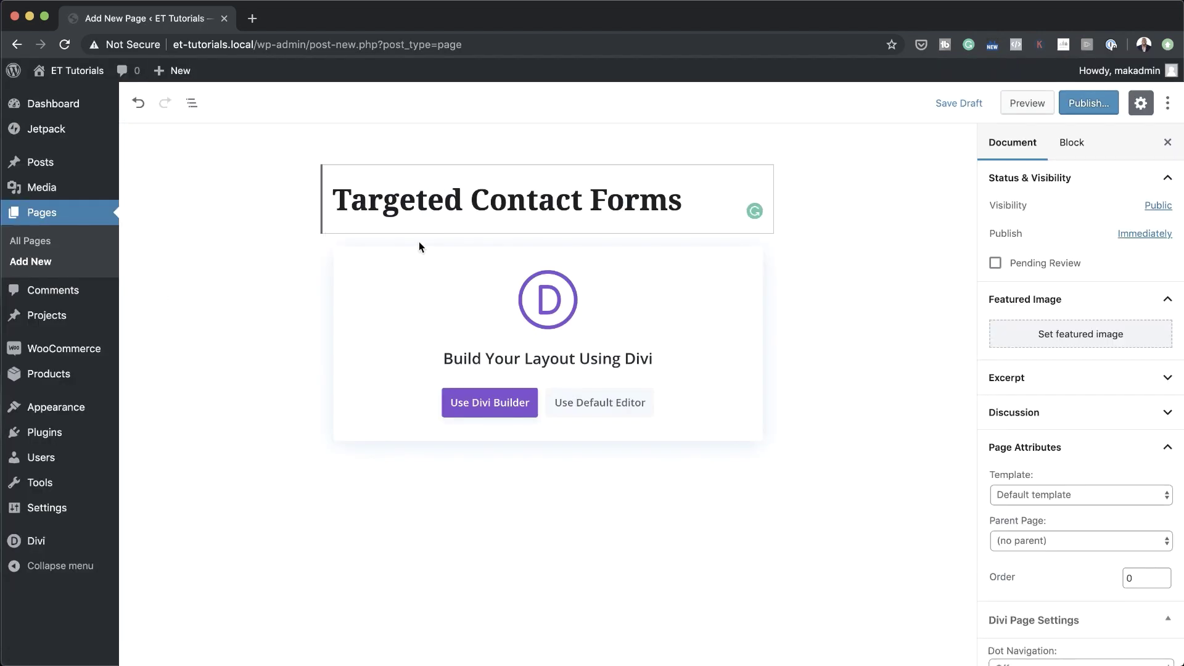
{"action": "left_click", "coordinate": [502, 405]}
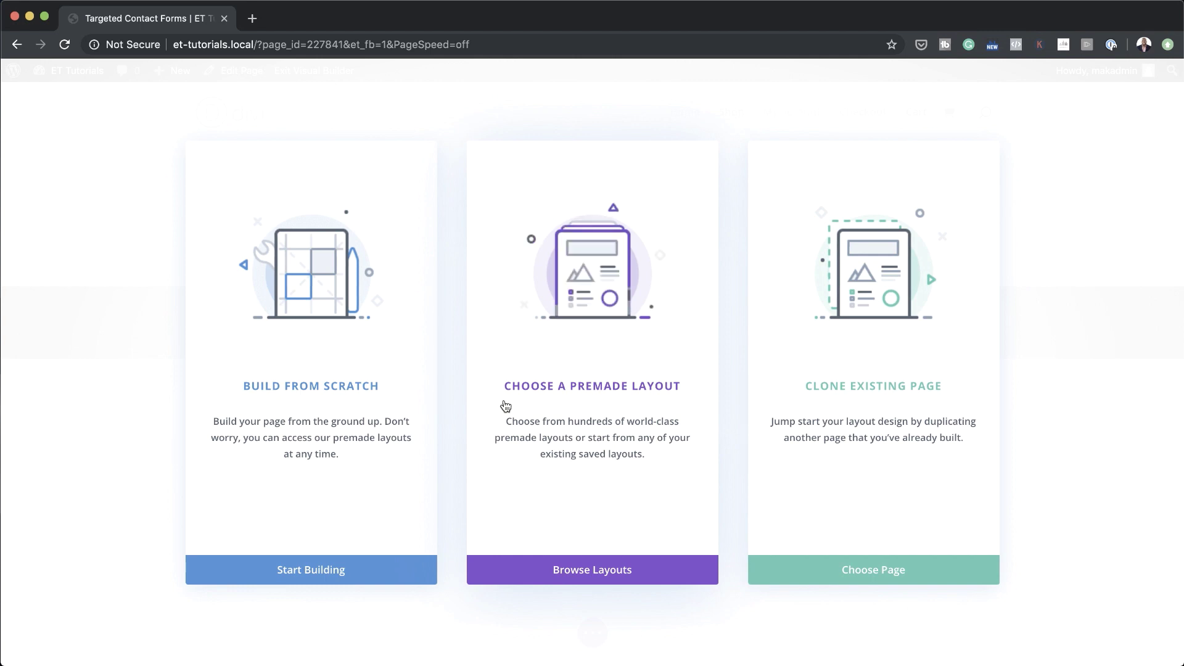
{"action": "left_click", "coordinate": [318, 389]}
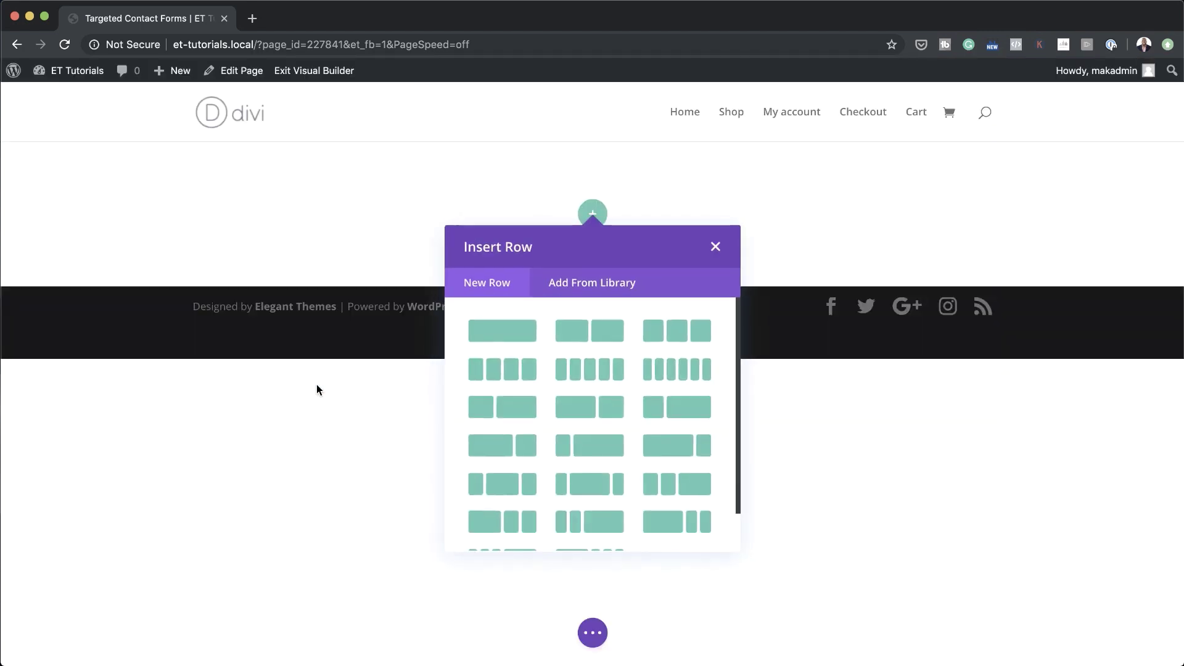
Step: Insert a single-column row and add a Text module to it
{"action": "left_click", "coordinate": [503, 335]}
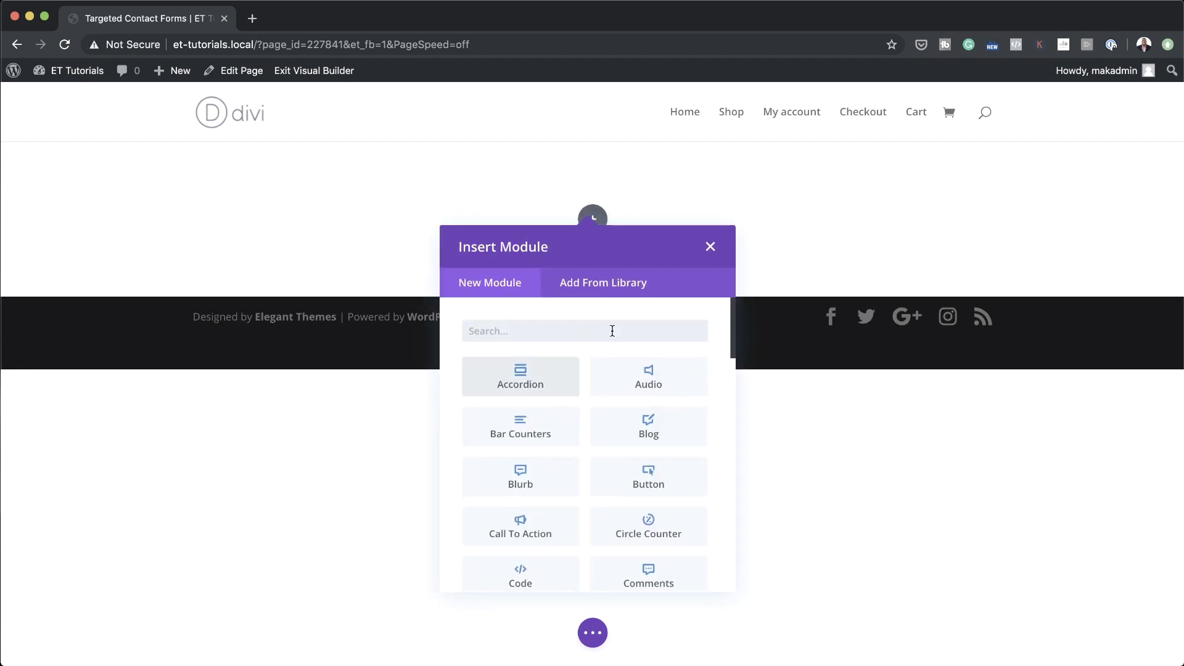
{"action": "type", "text": "text"}
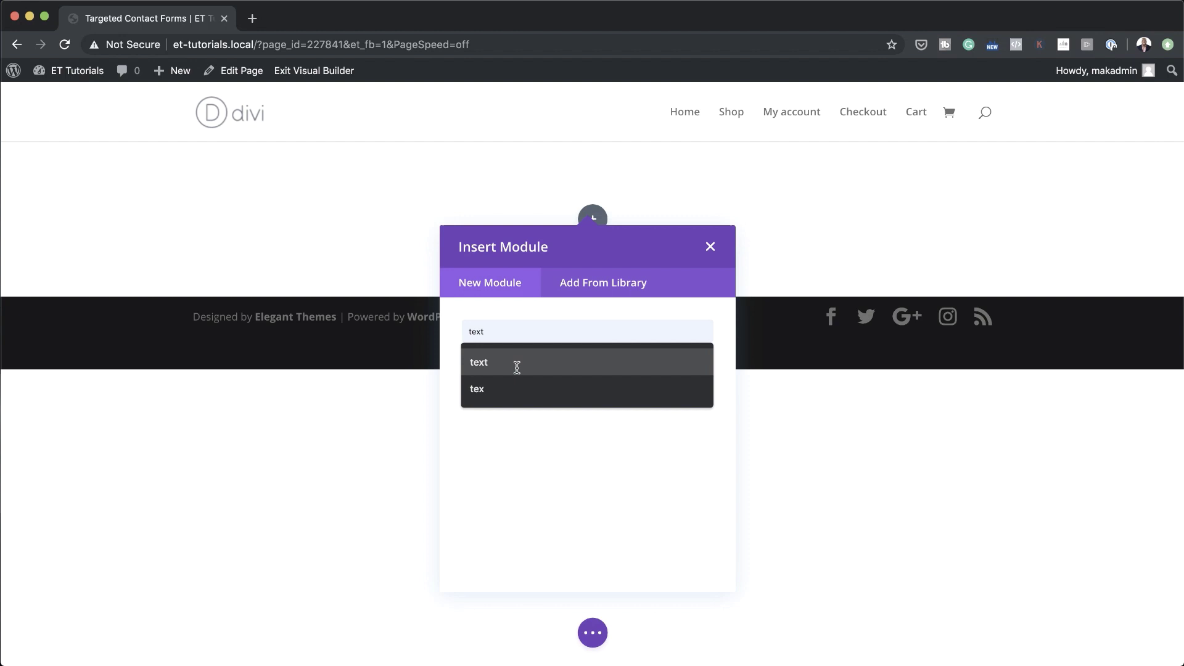
{"action": "left_click", "coordinate": [518, 363]}
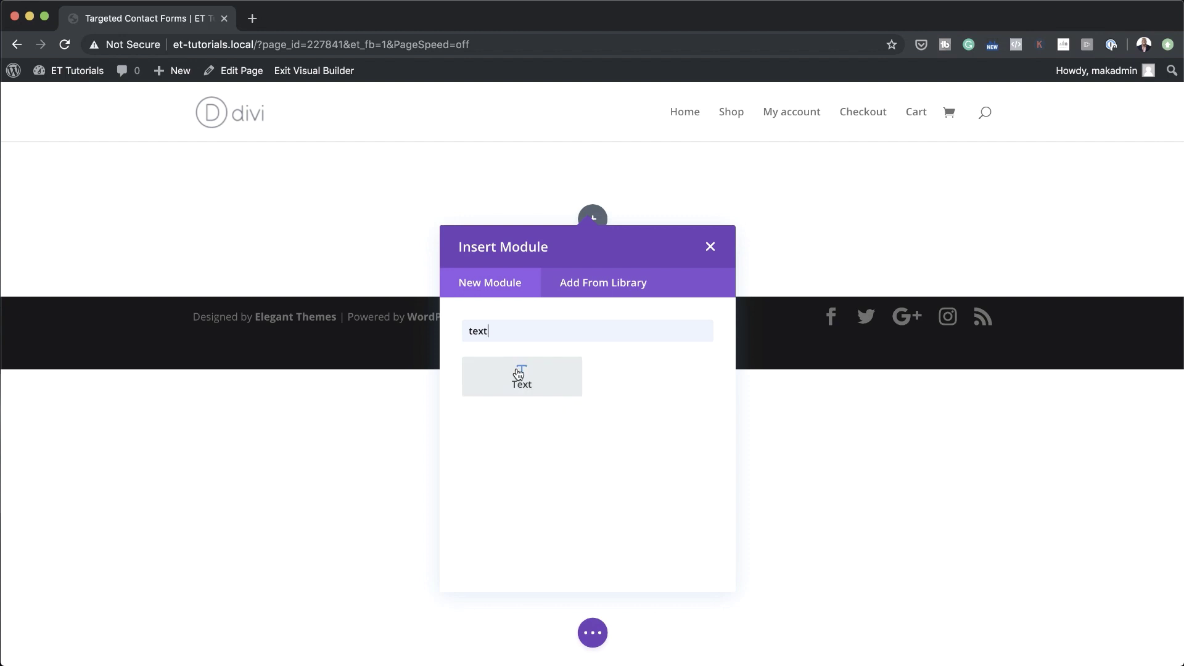
{"action": "left_click", "coordinate": [520, 376]}
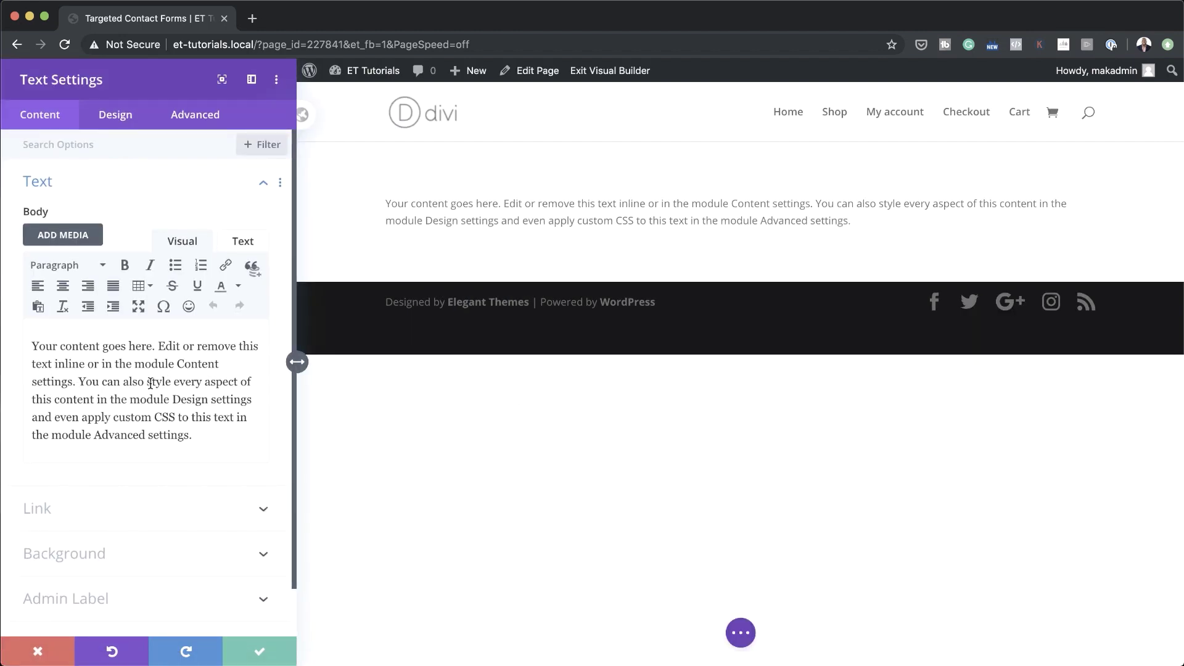
Step: Replace the Text module's placeholder body with "Get in touch" and format it as Heading 2
{"action": "left_click_drag", "start_coordinate": [193, 436], "coordinate": [25, 334]}
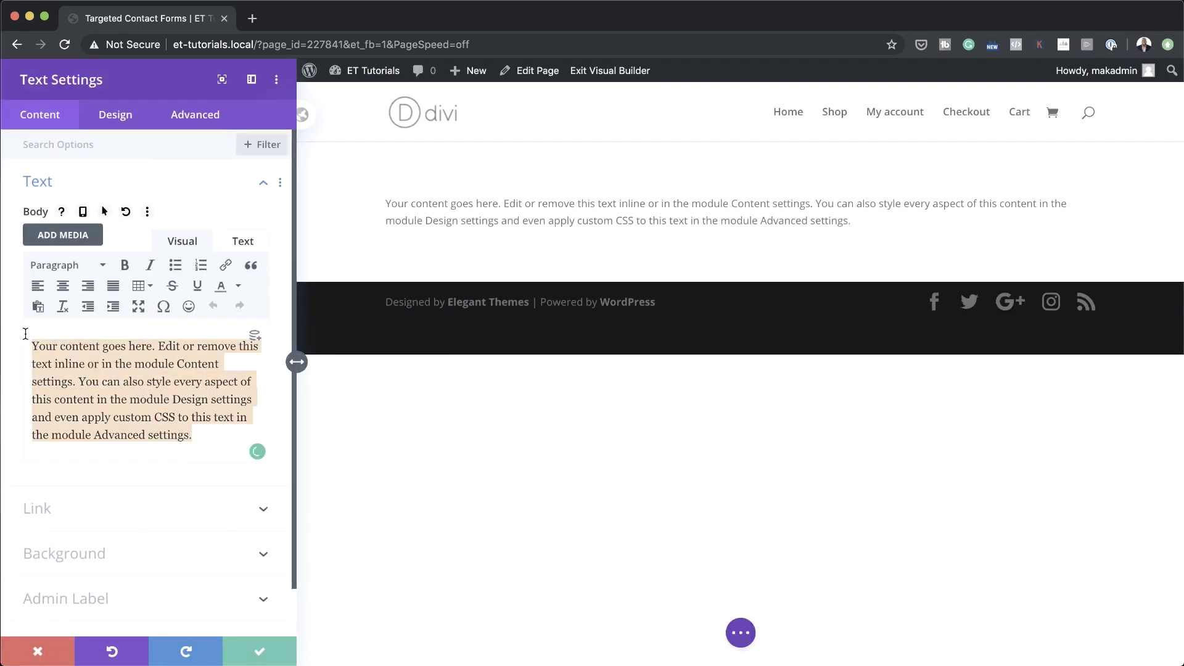
{"action": "type", "text": "Get in touch"}
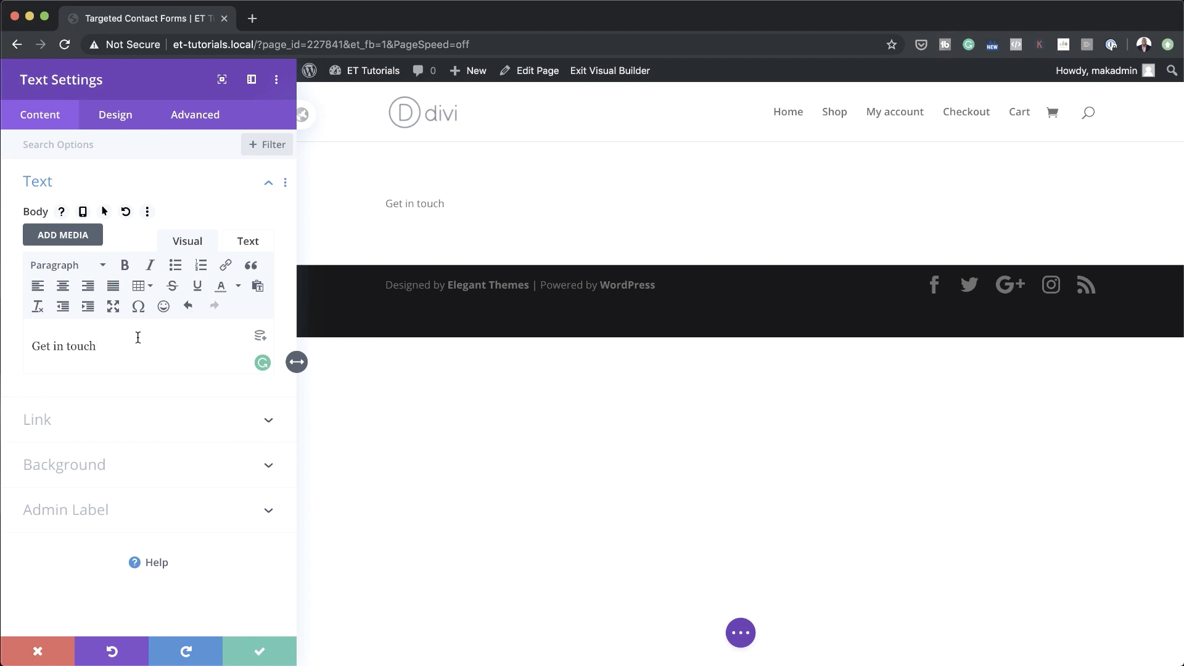
{"action": "left_click_drag", "start_coordinate": [97, 346], "coordinate": [25, 337]}
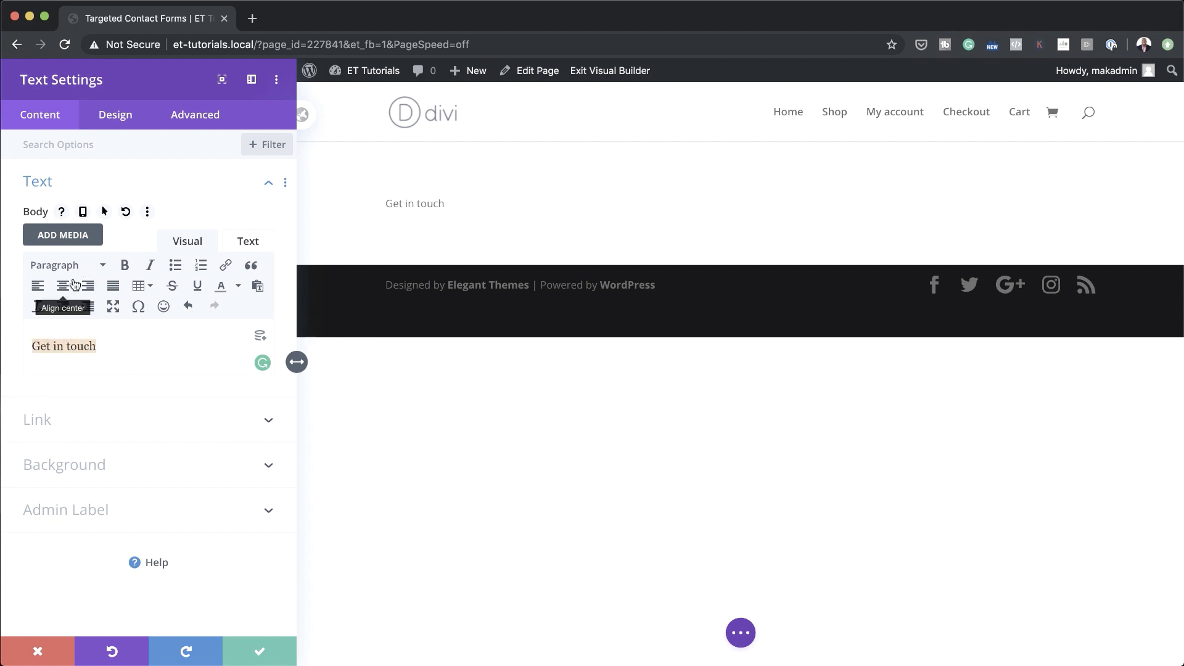
{"action": "left_click", "coordinate": [97, 266]}
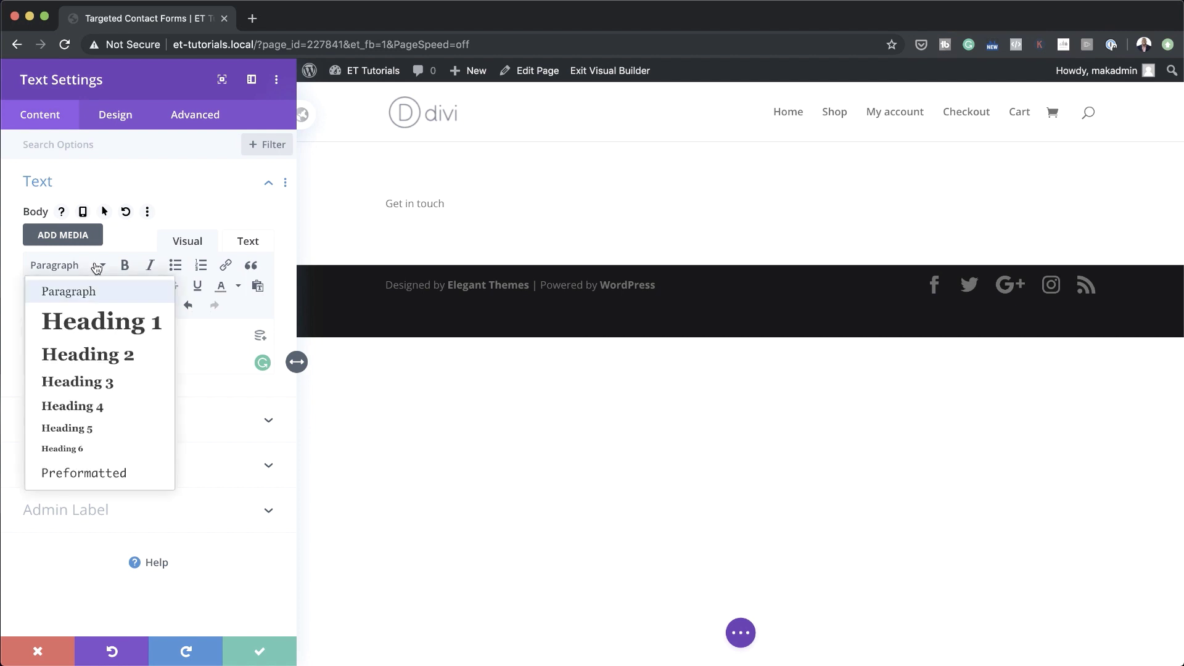
{"action": "left_click", "coordinate": [114, 355]}
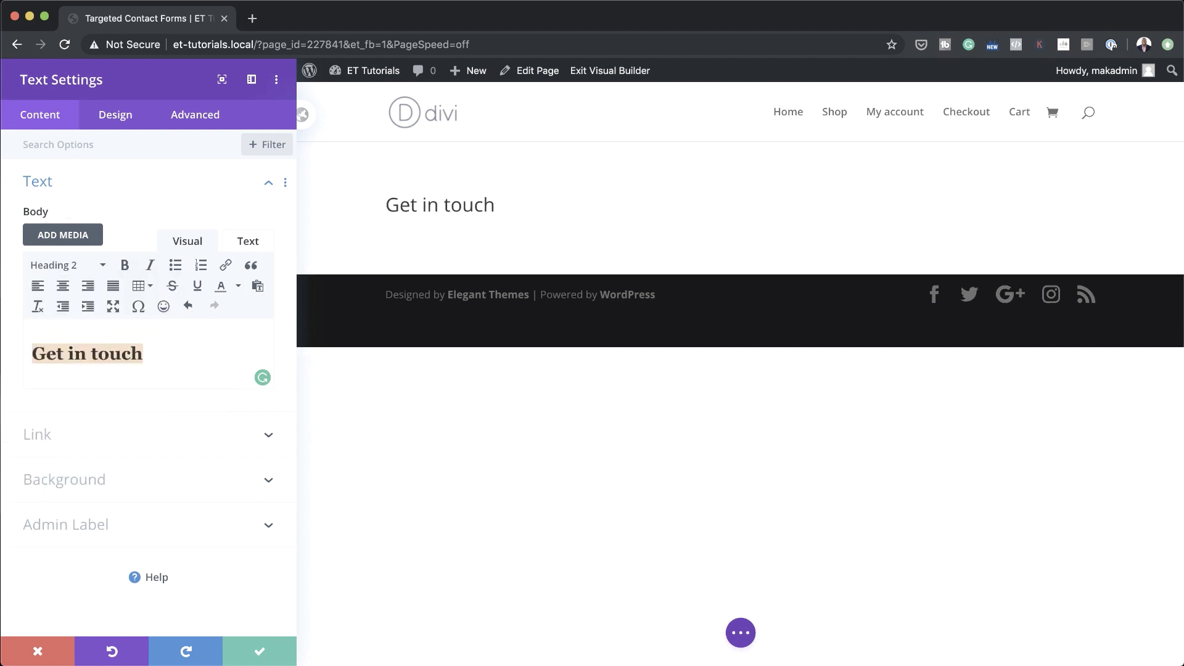
Step: Style the module's Heading 2 text as Ultra Bold, uppercase, centred and black
{"action": "left_click", "coordinate": [117, 116]}
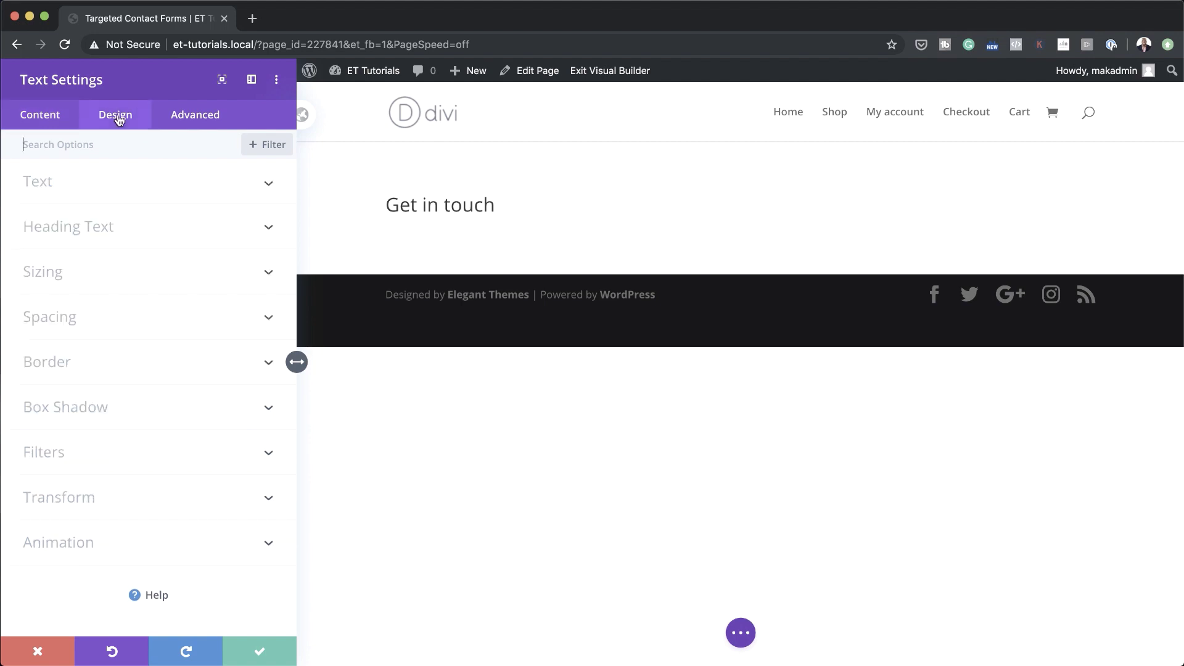
{"action": "left_click", "coordinate": [110, 228]}
{"action": "left_click", "coordinate": [83, 187]}
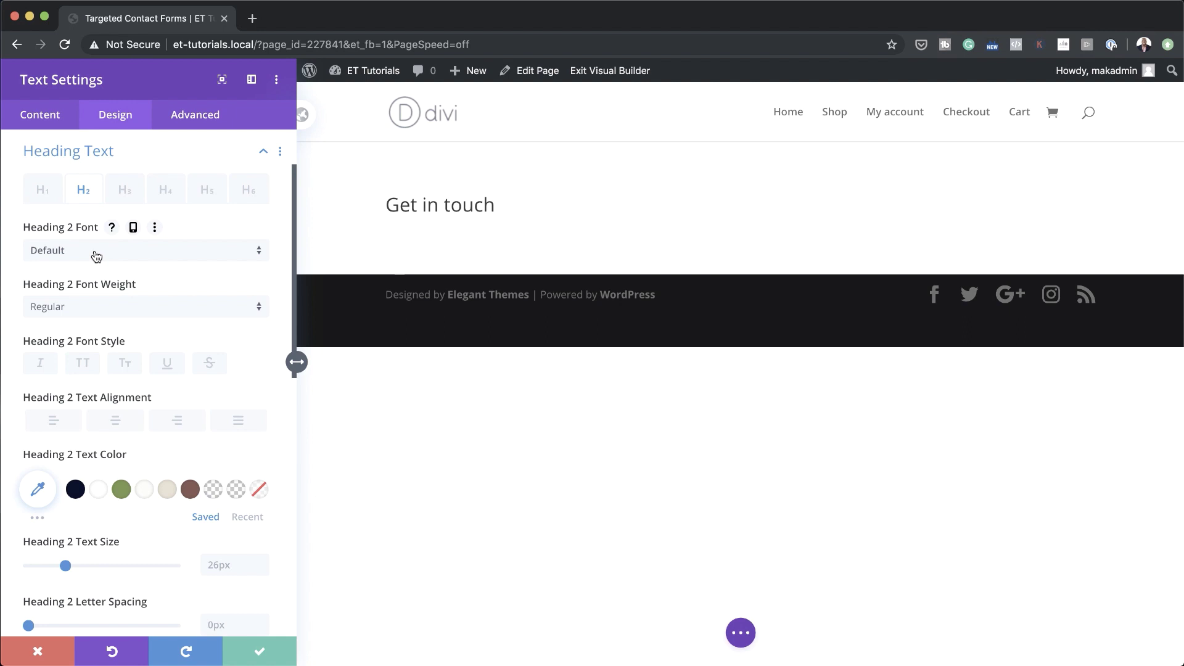
{"action": "left_click", "coordinate": [117, 308]}
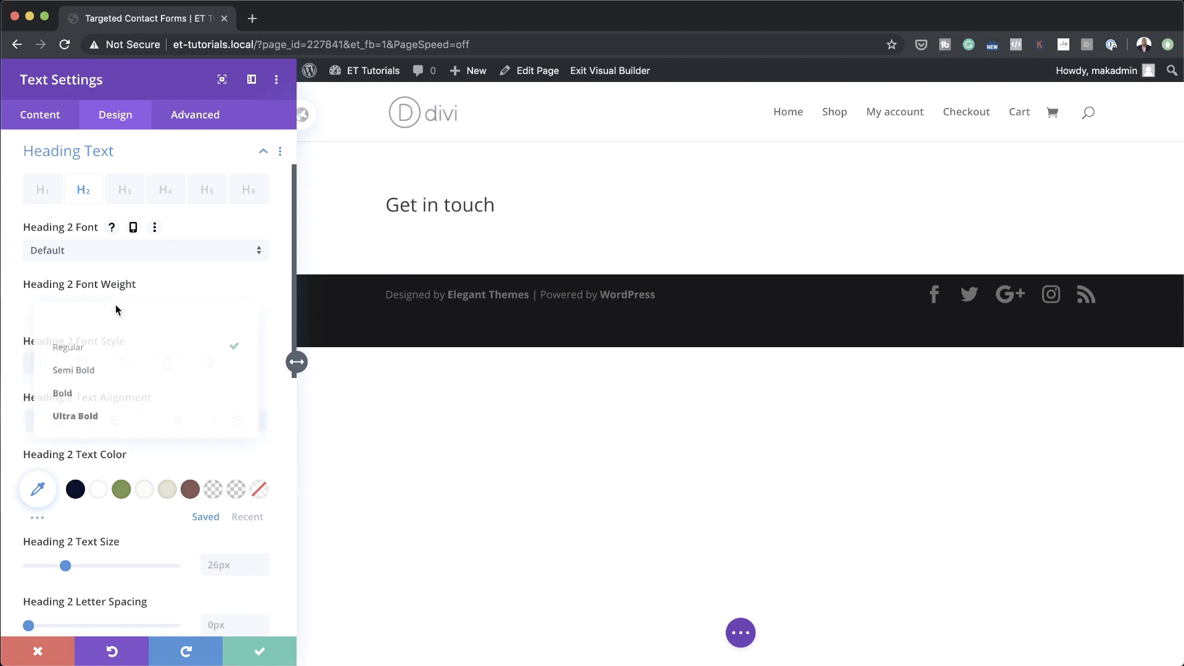
{"action": "left_click", "coordinate": [124, 421]}
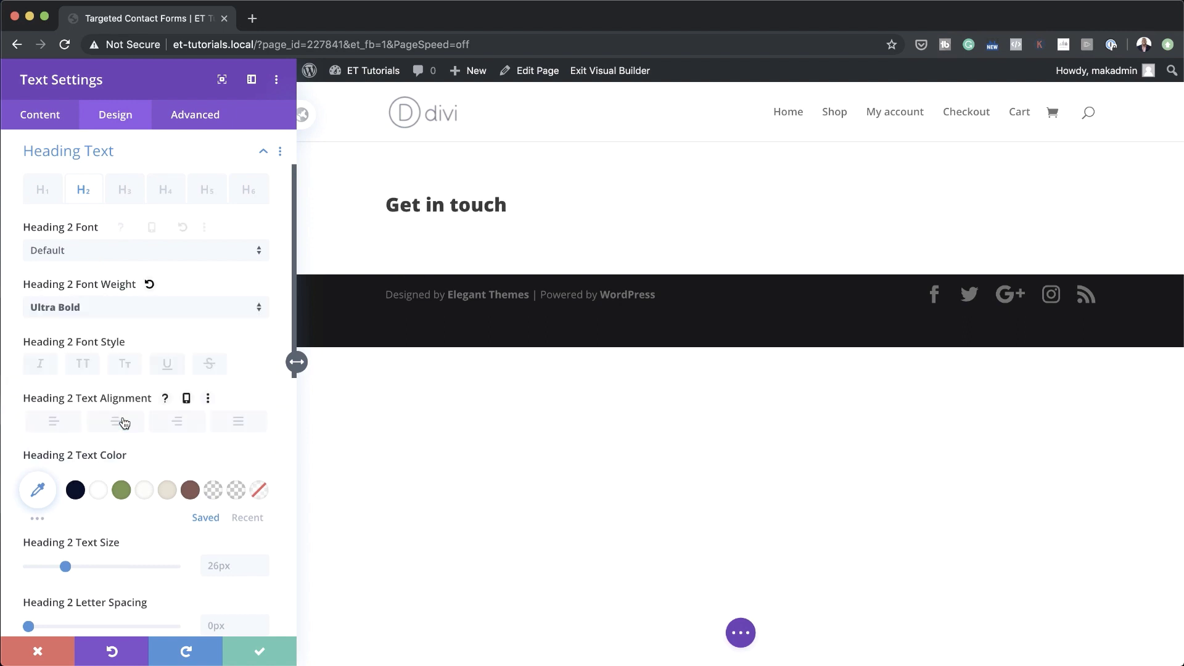
{"action": "left_click", "coordinate": [84, 366]}
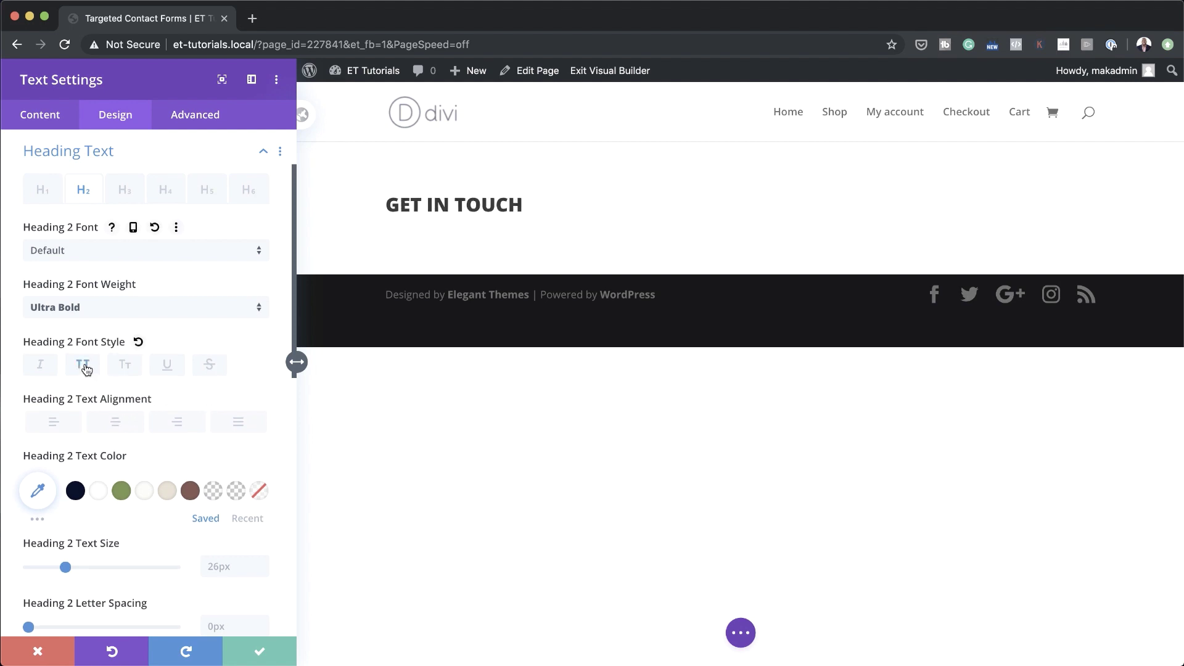
{"action": "left_click", "coordinate": [119, 427]}
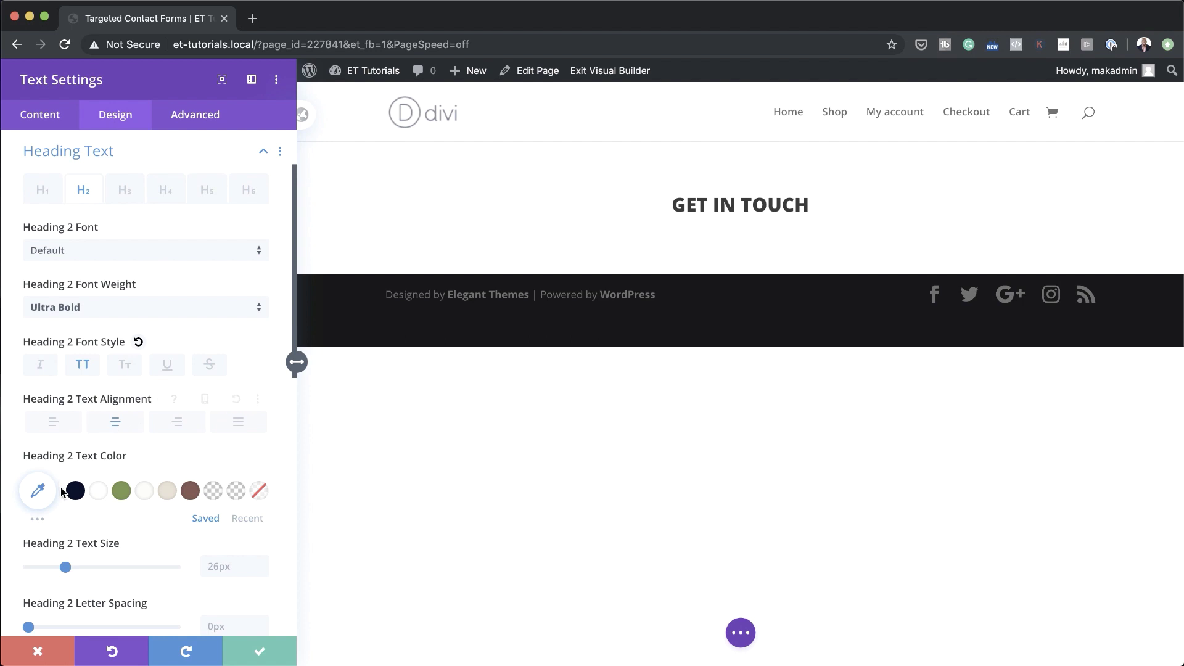
{"action": "left_click", "coordinate": [39, 490]}
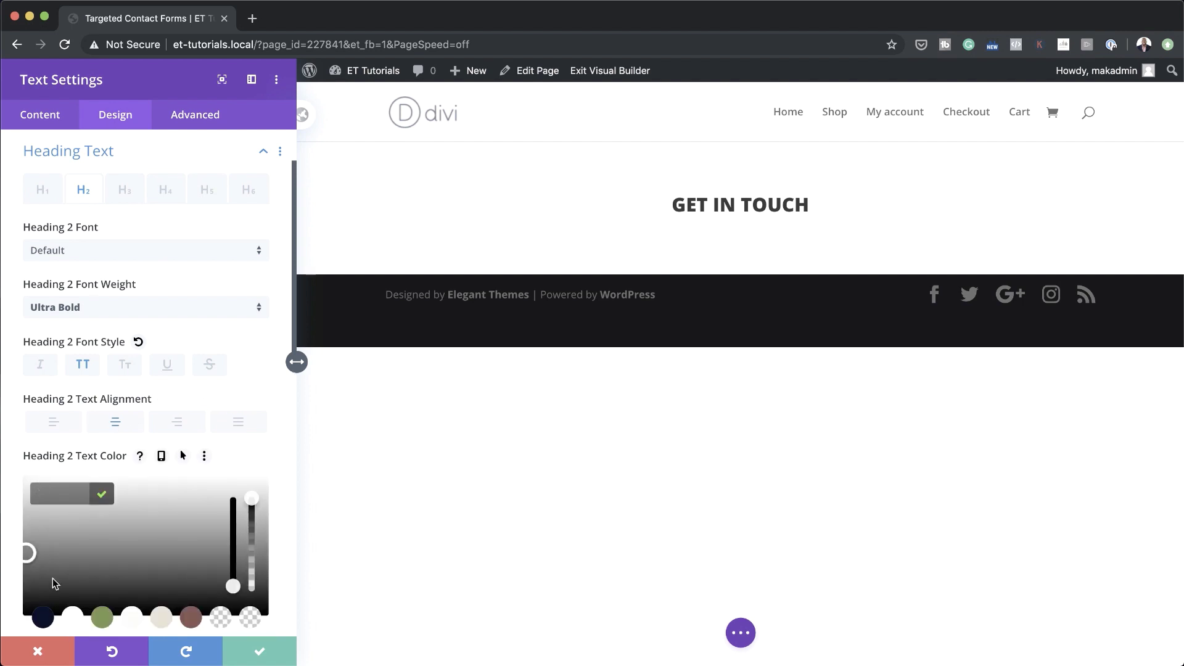
{"action": "left_click_drag", "start_coordinate": [54, 583], "coordinate": [23, 619]}
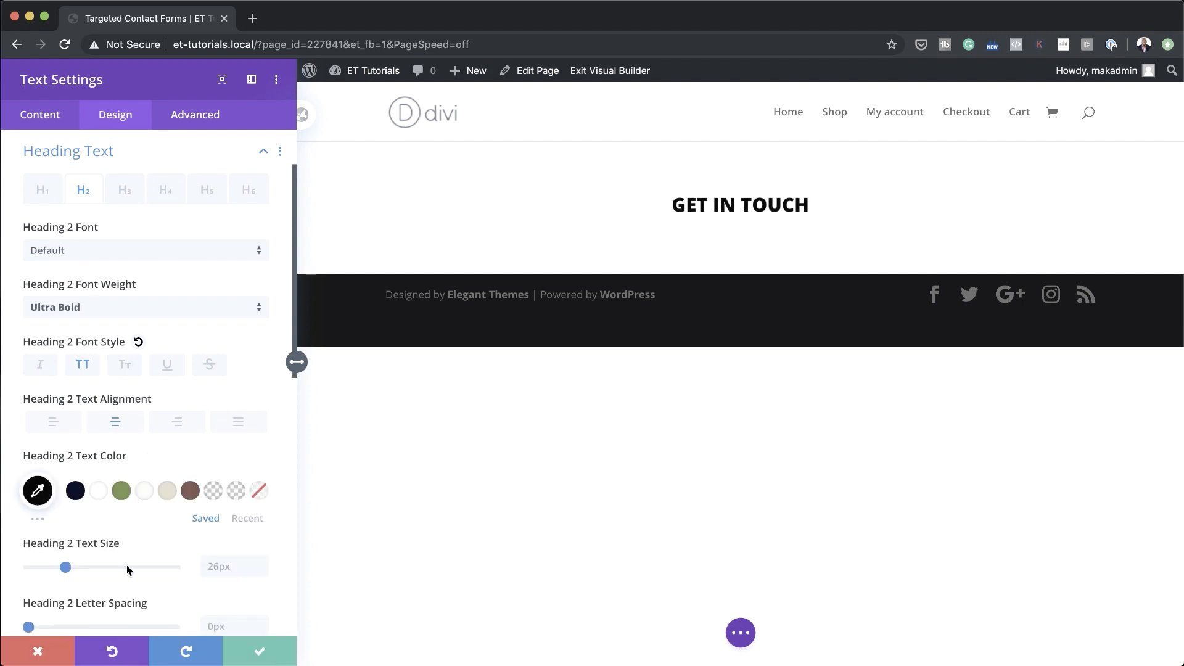
Step: Set the Heading 2 text size to 6vw, letter spacing to -0.4vw and line height to 0.8em
{"action": "scroll", "coordinate": [138, 565], "scroll_direction": "down", "scroll_amount": 3}
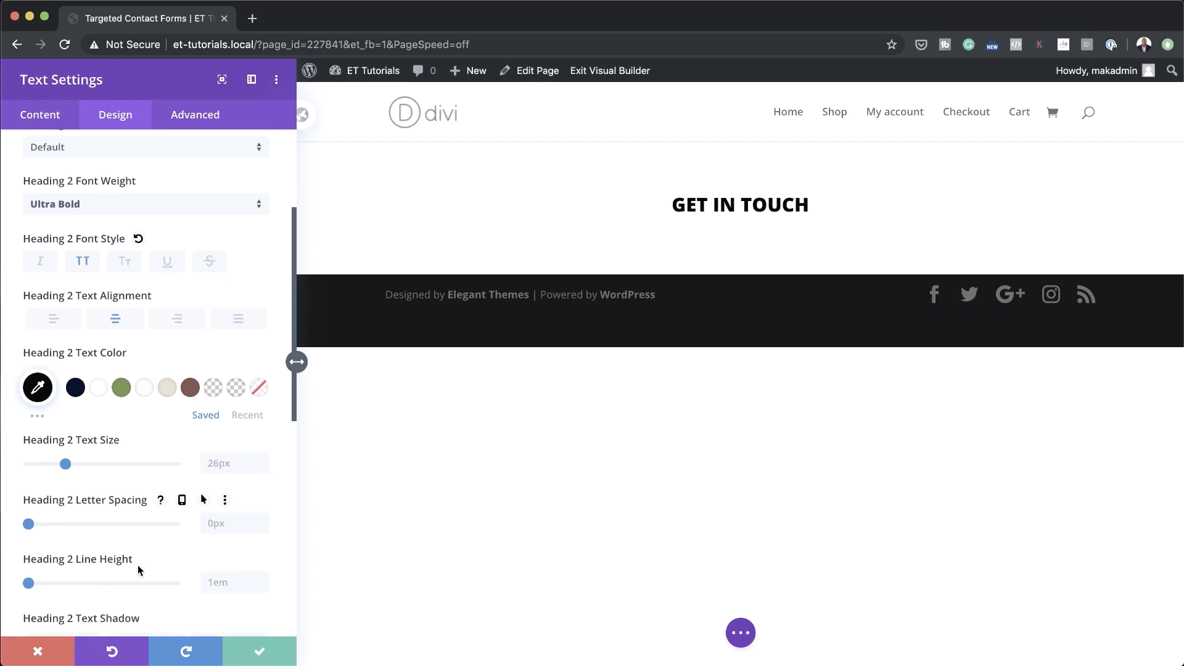
{"action": "double_click", "coordinate": [211, 463]}
{"action": "type", "text": "6vw"}
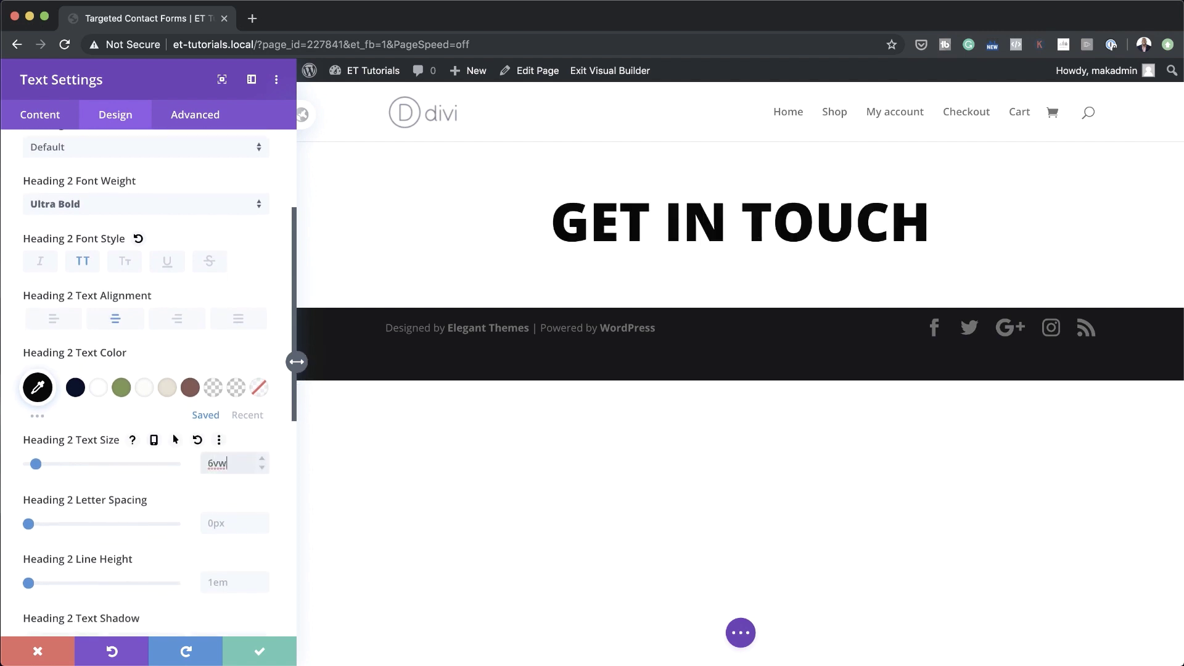
{"action": "left_click", "coordinate": [224, 523]}
{"action": "type", "text": "-0.4vw"}
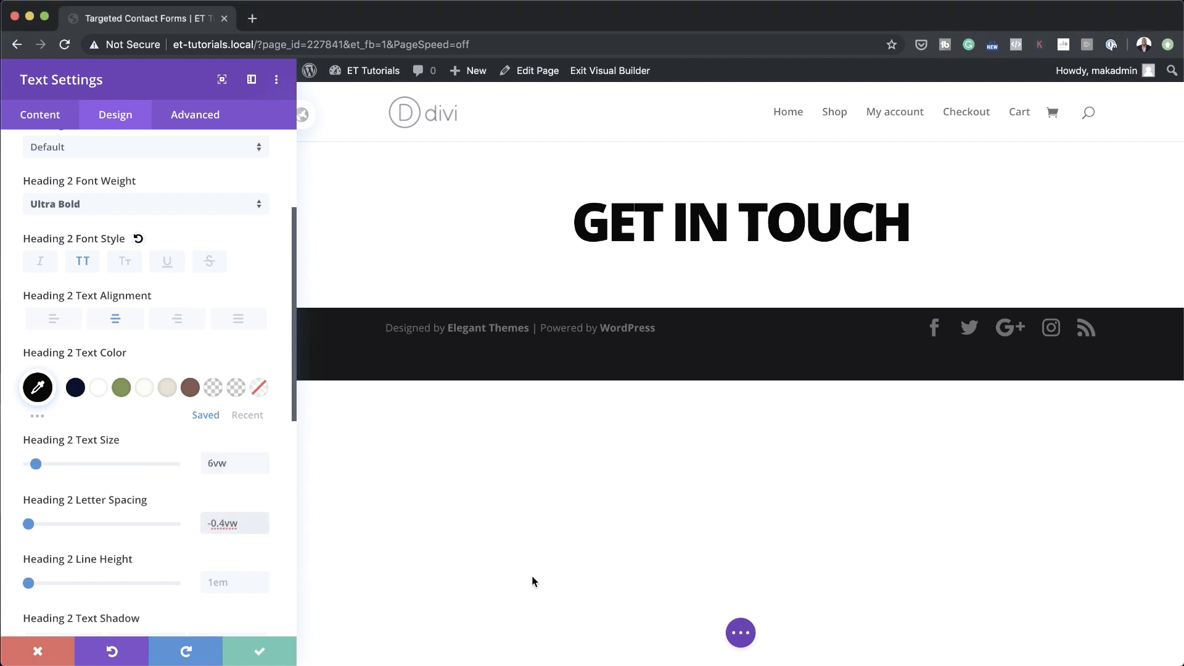
{"action": "key", "text": "super+Tab"}
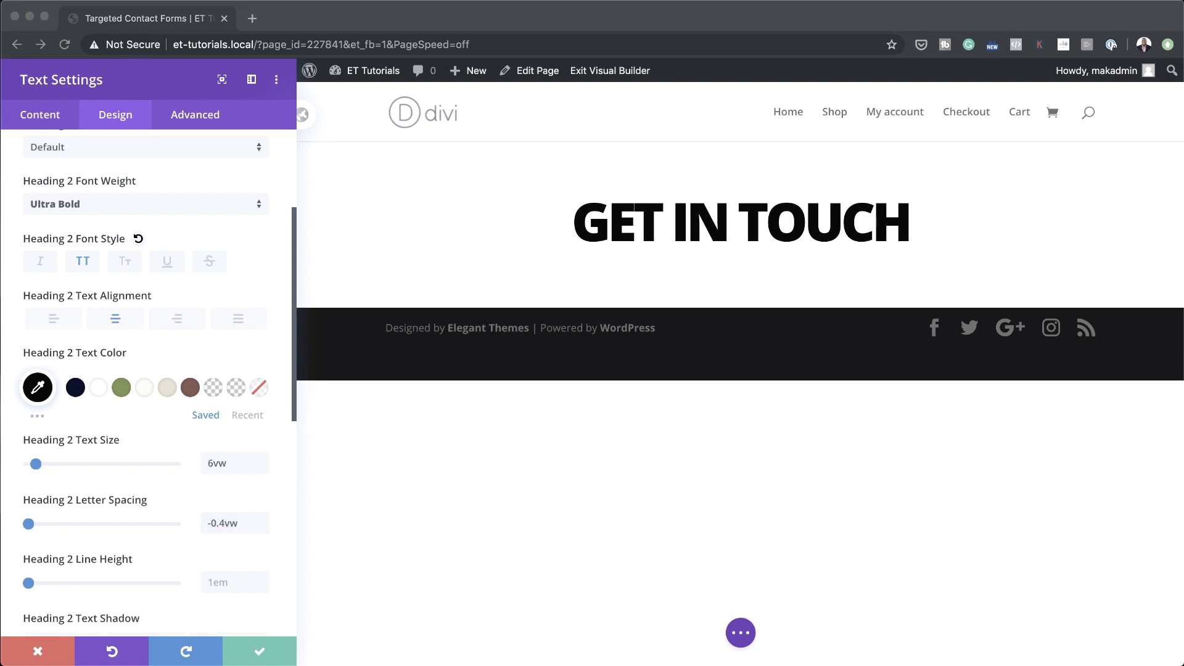
{"action": "left_click", "coordinate": [239, 580]}
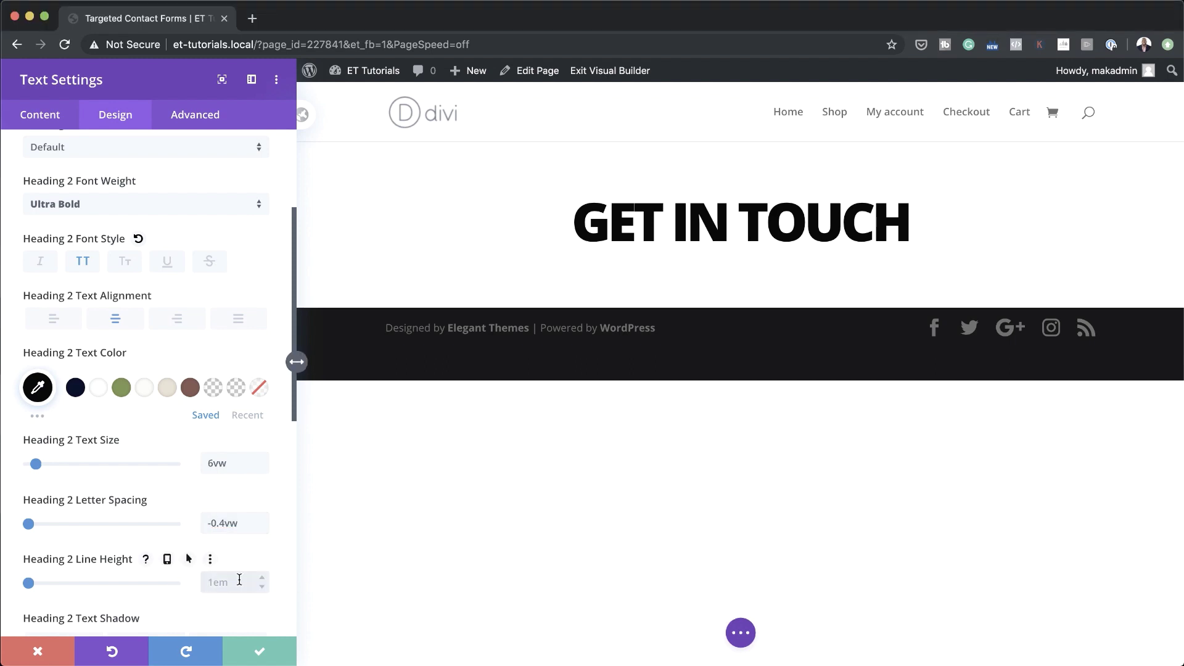
{"action": "type", "text": "0.8"}
{"action": "key", "text": "super+Tab"}
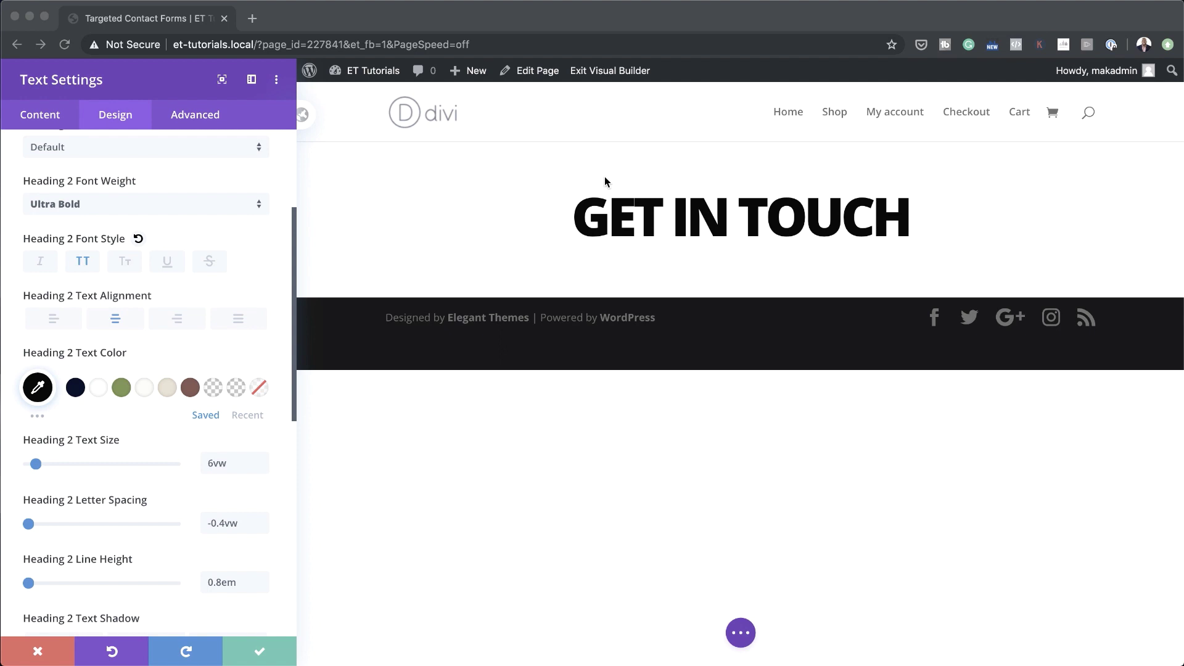
Step: Give the Text module linked top and bottom margins of 2vw and save its settings
{"action": "scroll", "coordinate": [175, 435], "scroll_direction": "down", "scroll_amount": 10}
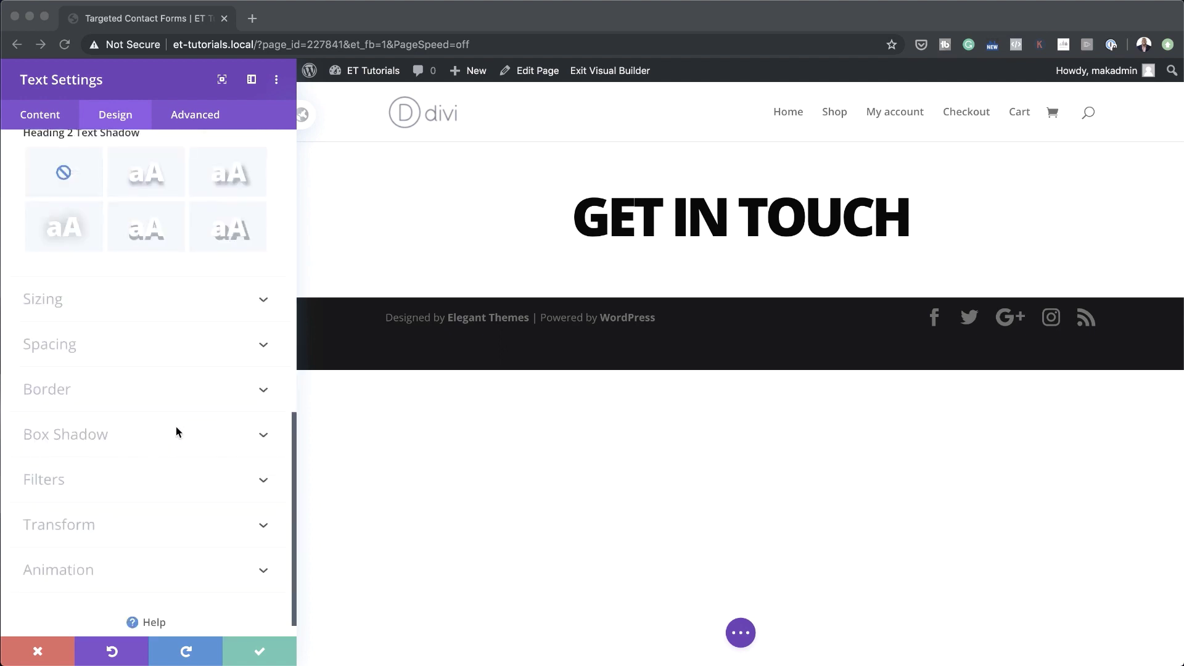
{"action": "left_click", "coordinate": [67, 347]}
{"action": "left_click", "coordinate": [64, 346]}
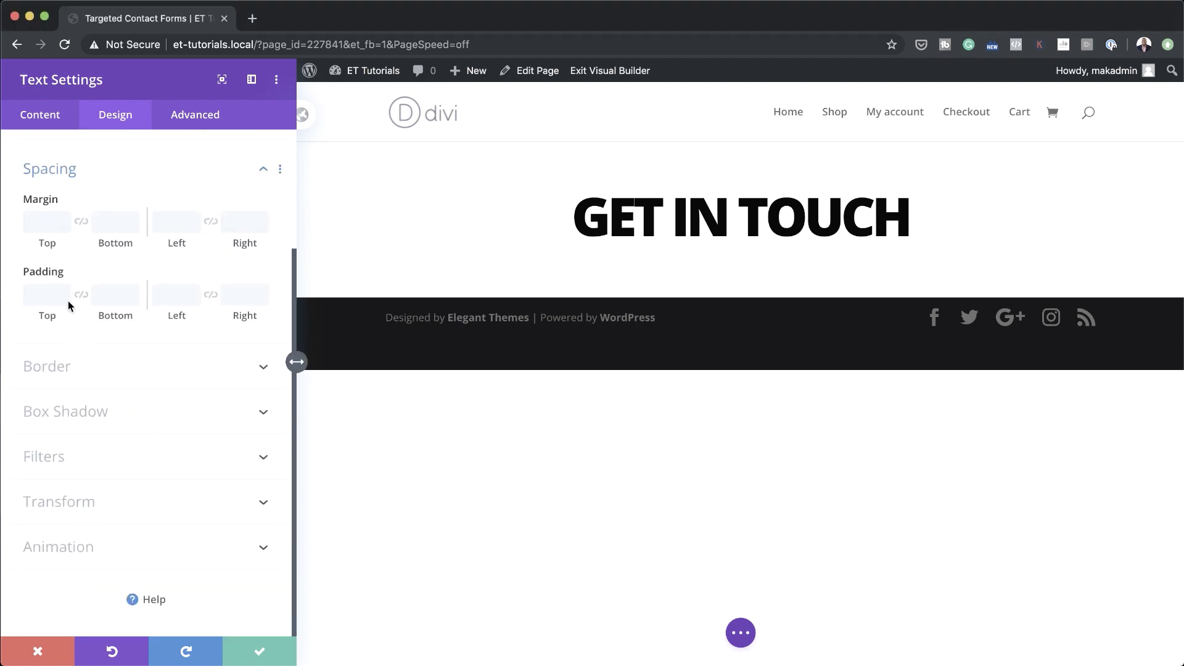
{"action": "left_click", "coordinate": [46, 227]}
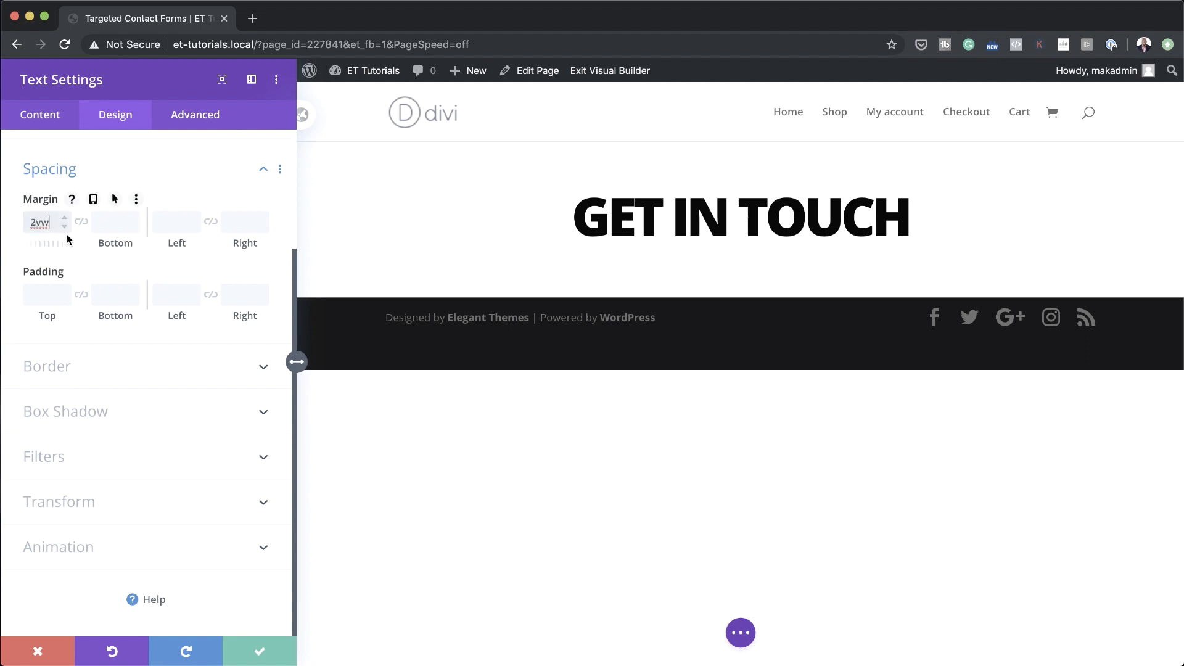
{"action": "left_click", "coordinate": [80, 222]}
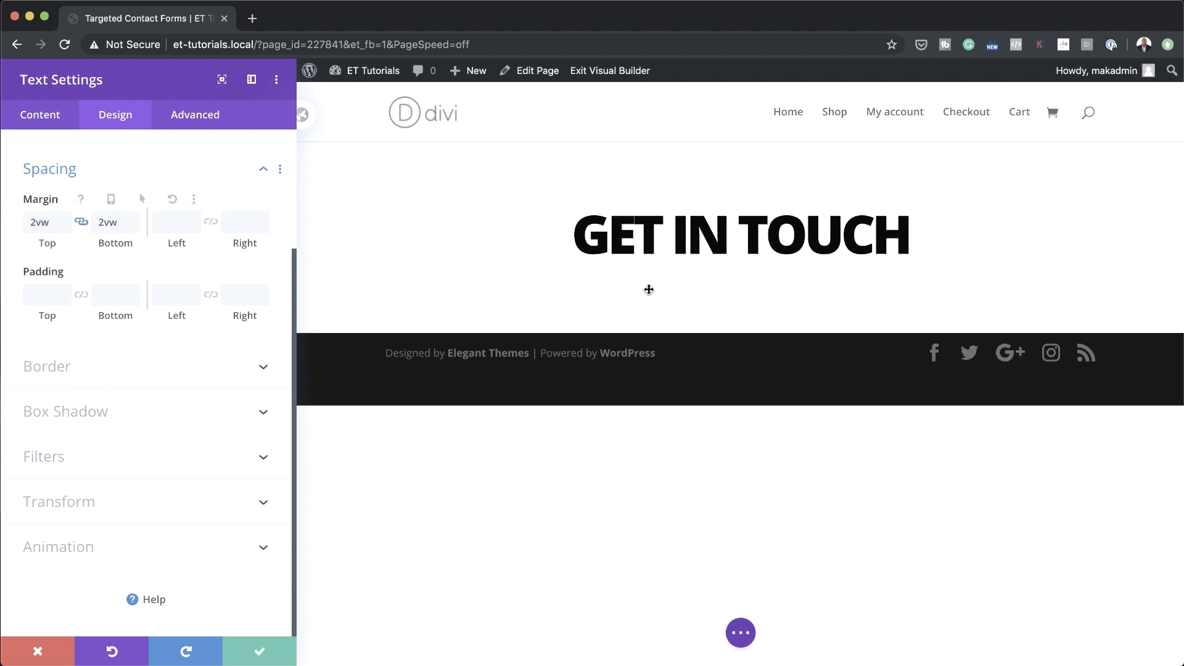
{"action": "left_click", "coordinate": [265, 648]}
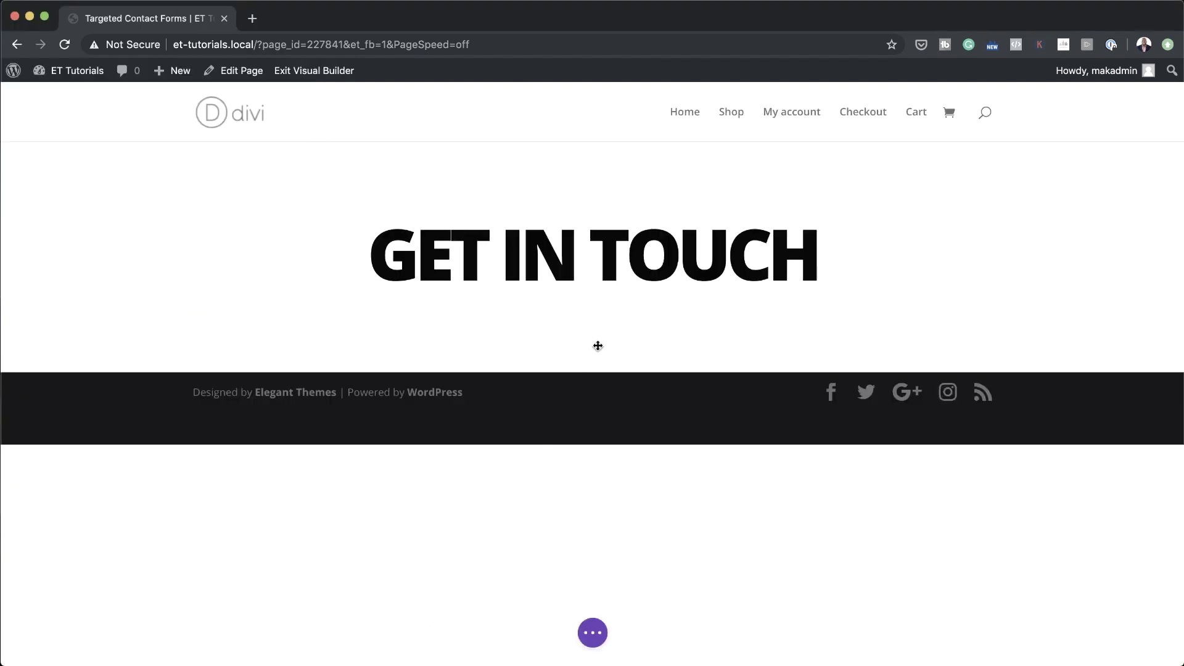
Step: Add a regular section below the Get in touch heading section without inserting a row
{"action": "left_click", "coordinate": [593, 375]}
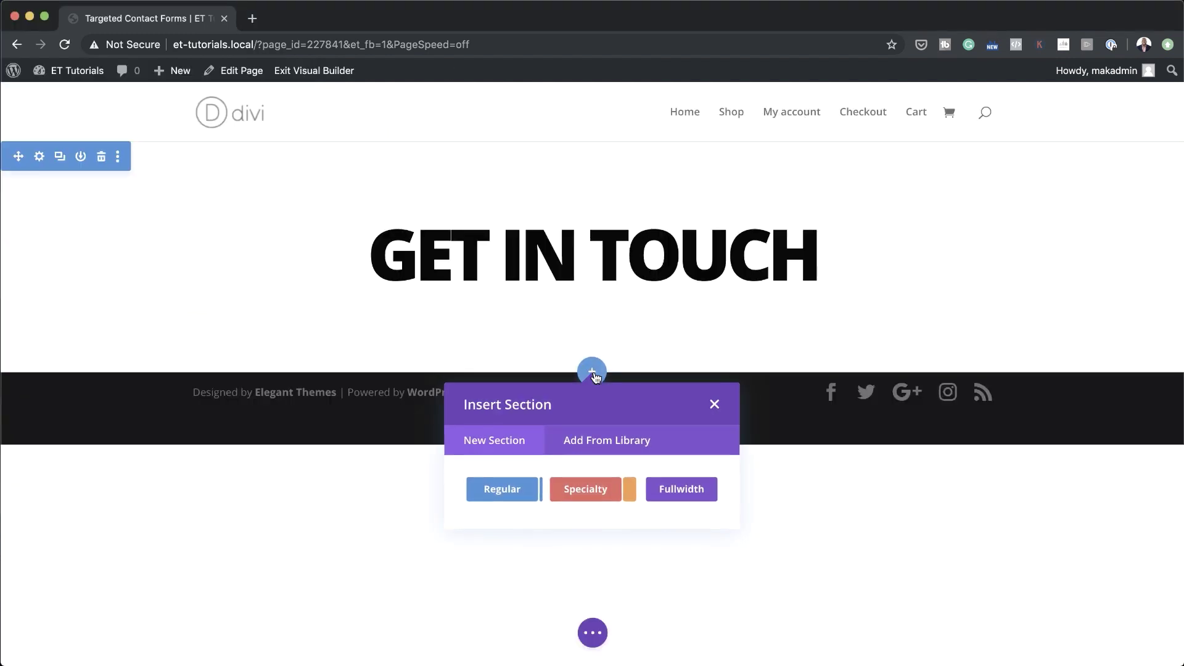
{"action": "left_click", "coordinate": [511, 496]}
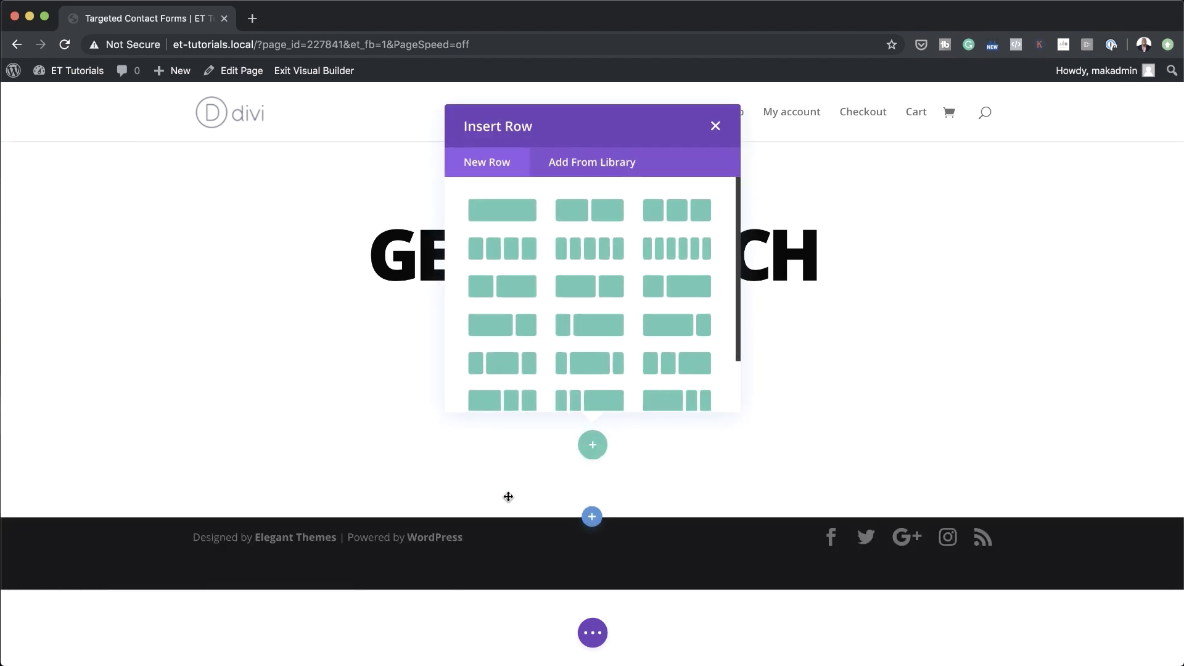
{"action": "left_click", "coordinate": [715, 128]}
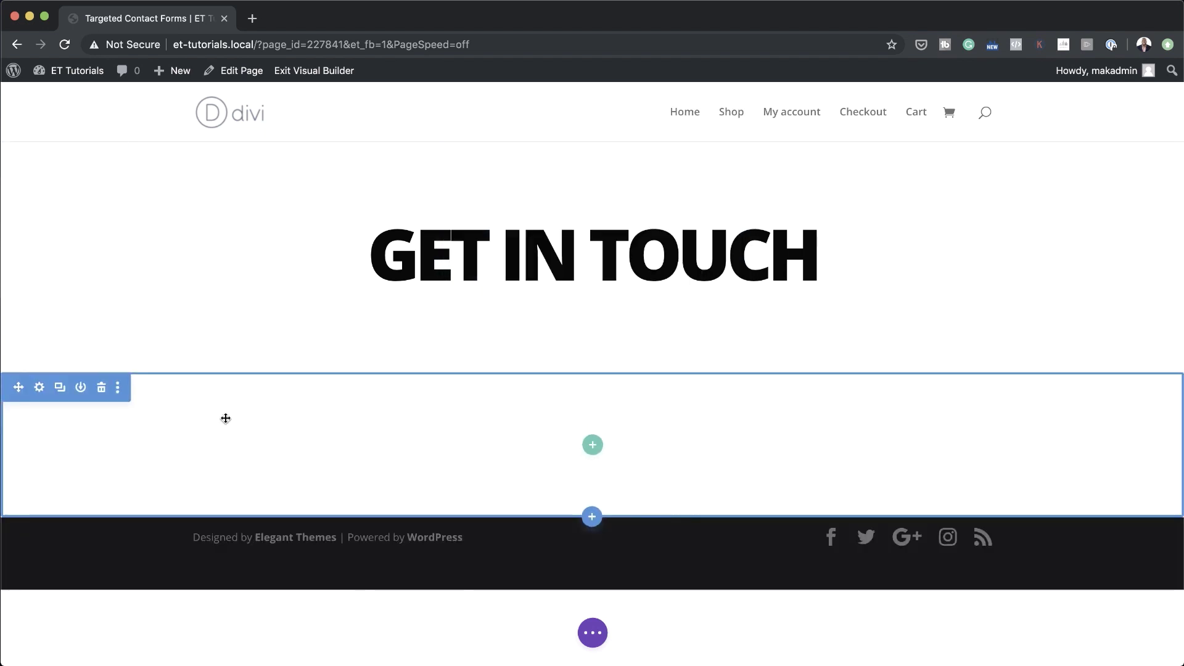
Step: Give the new empty section a gradient background from #30fff1 to #4635ff
{"action": "left_click", "coordinate": [38, 388]}
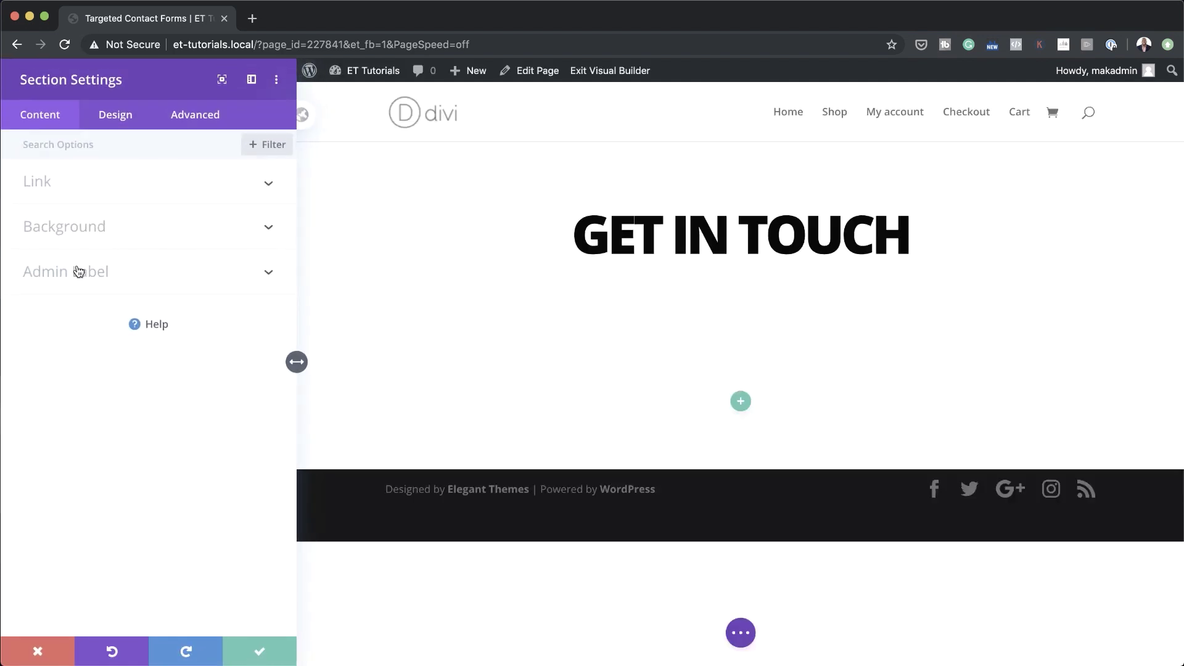
{"action": "left_click", "coordinate": [89, 230]}
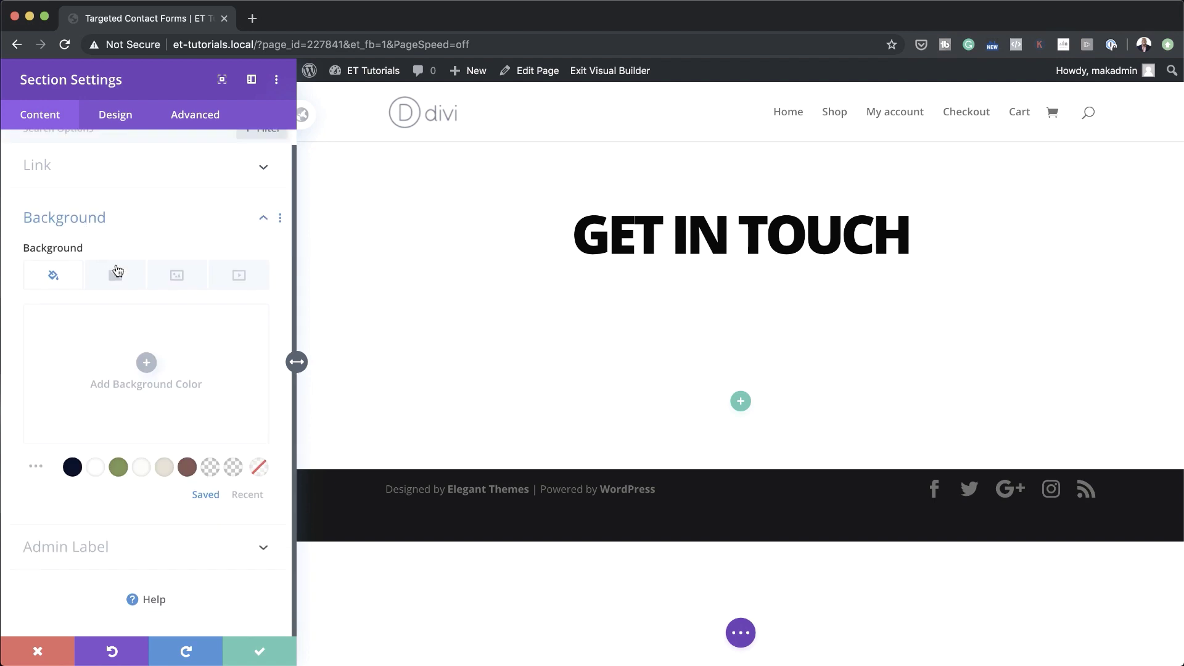
{"action": "left_click", "coordinate": [117, 286]}
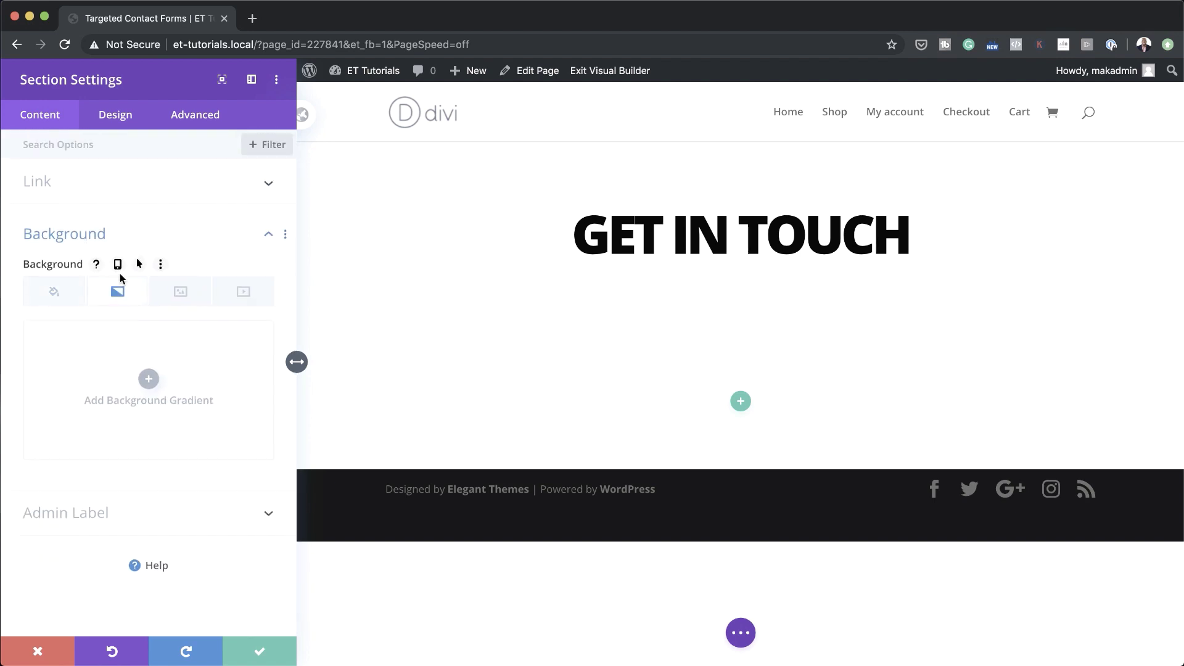
{"action": "left_click", "coordinate": [150, 381]}
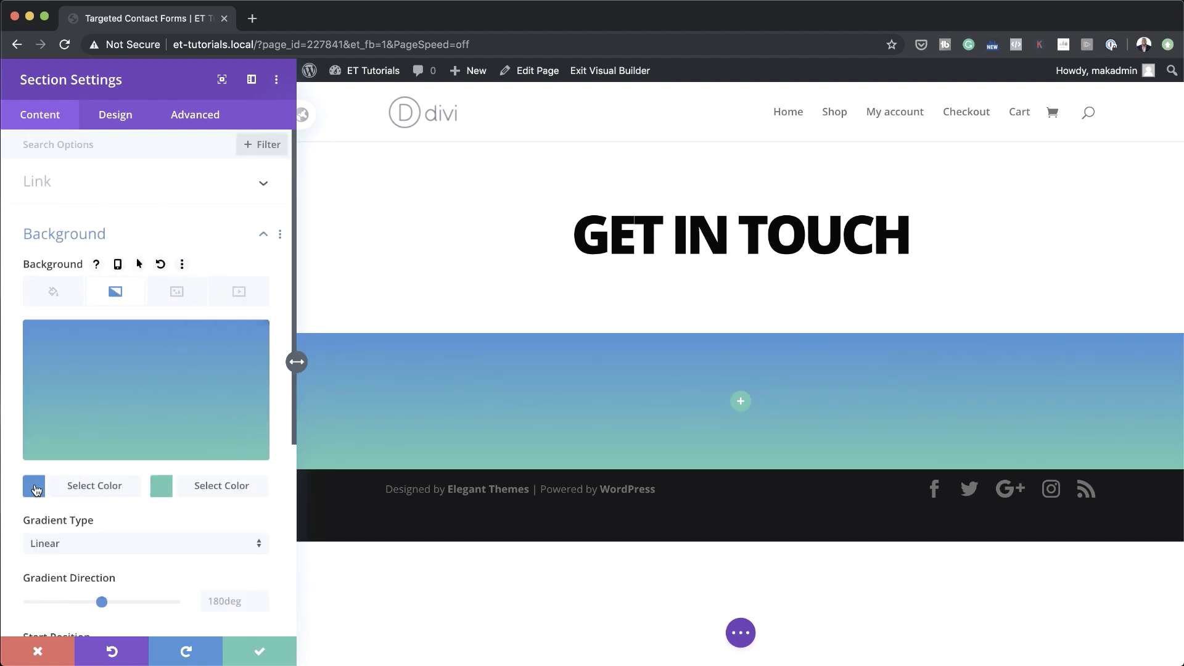
{"action": "left_click", "coordinate": [34, 484]}
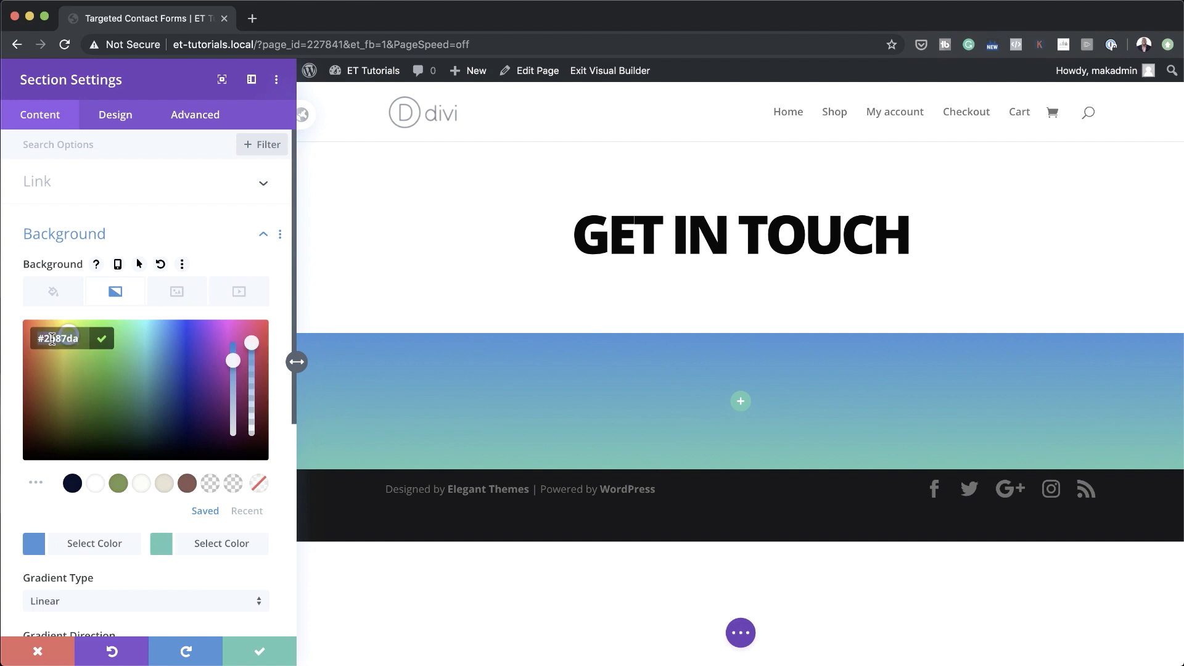
{"action": "key", "text": "super+a"}
{"action": "type", "text": "#30fff1"}
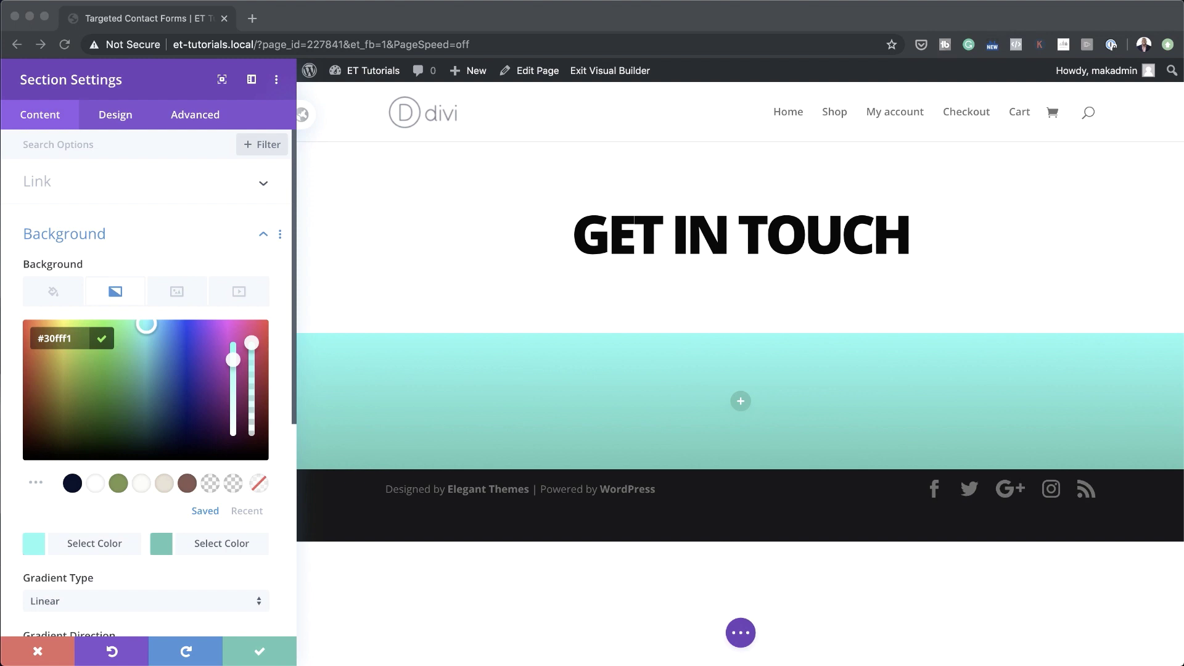
{"action": "left_click", "coordinate": [164, 547]}
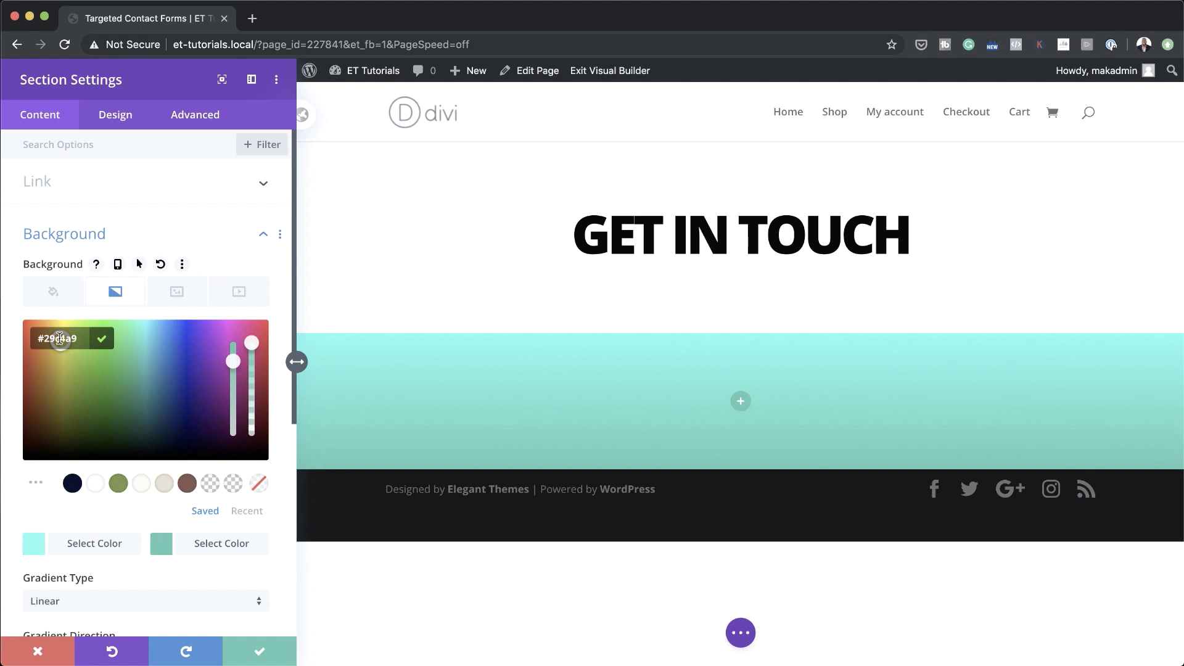
{"action": "key", "text": "super+a"}
{"action": "type", "text": "#4635ff"}
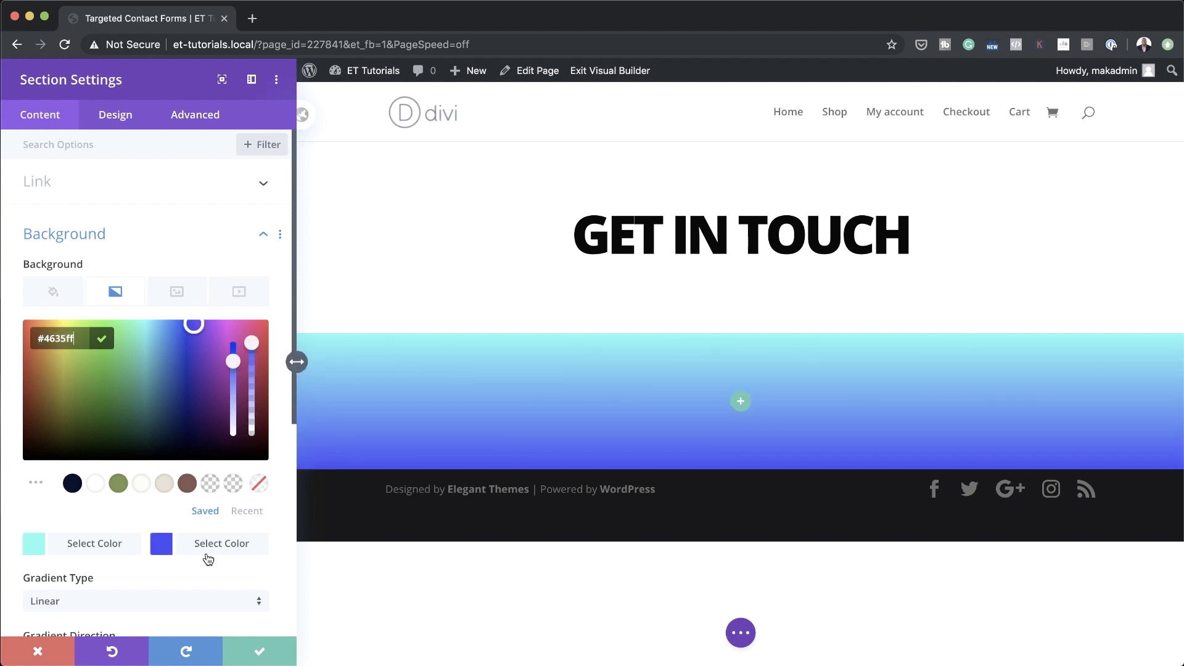
Step: Set the section gradient's direction to 110deg and its end position to 85%
{"action": "scroll", "coordinate": [238, 557], "scroll_direction": "down", "scroll_amount": 4}
{"action": "scroll", "coordinate": [222, 543], "scroll_direction": "down", "scroll_amount": 1}
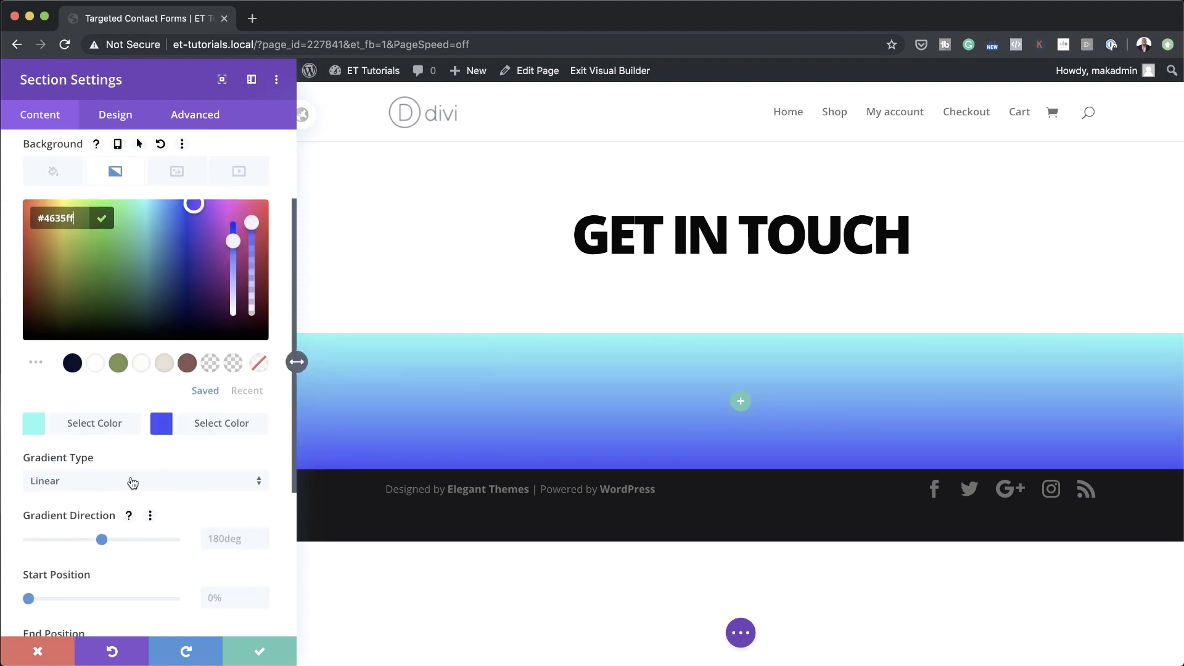
{"action": "left_click", "coordinate": [220, 541]}
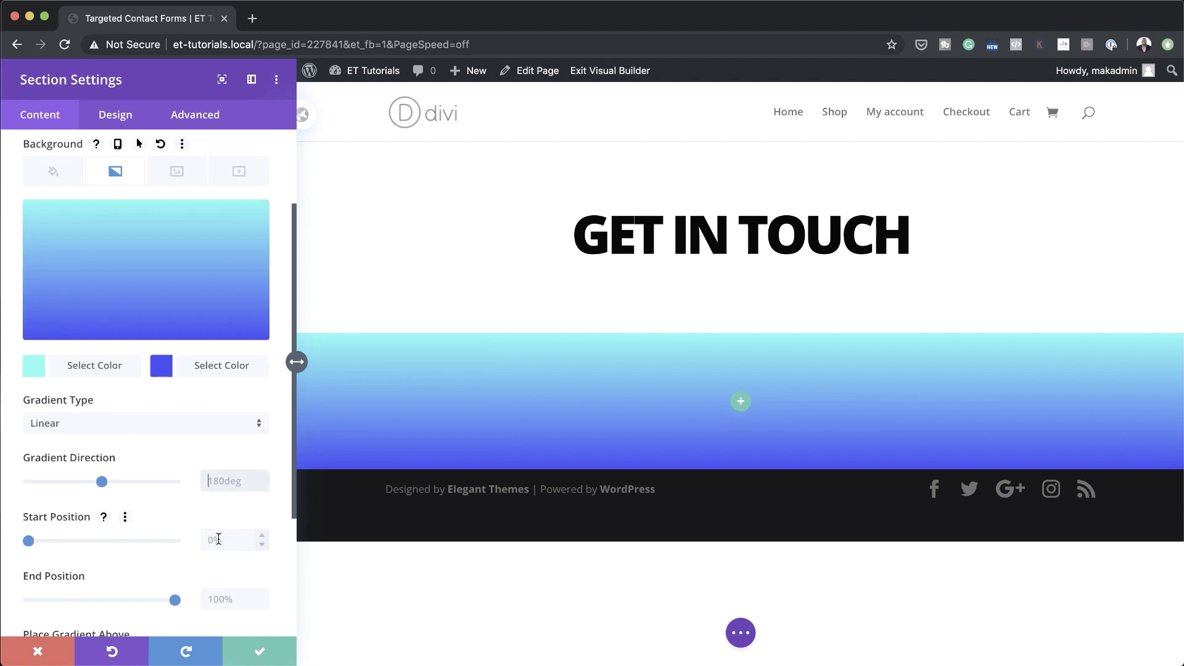
{"action": "type", "text": "110deg"}
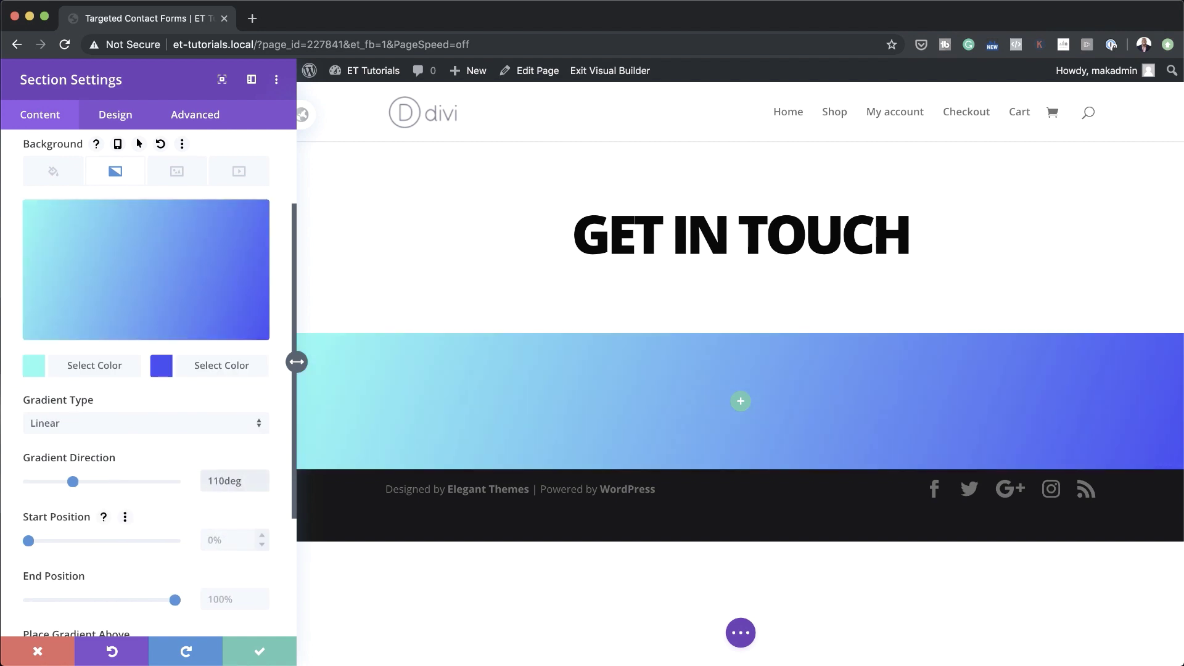
{"action": "scroll", "coordinate": [190, 577], "scroll_direction": "down", "scroll_amount": 1}
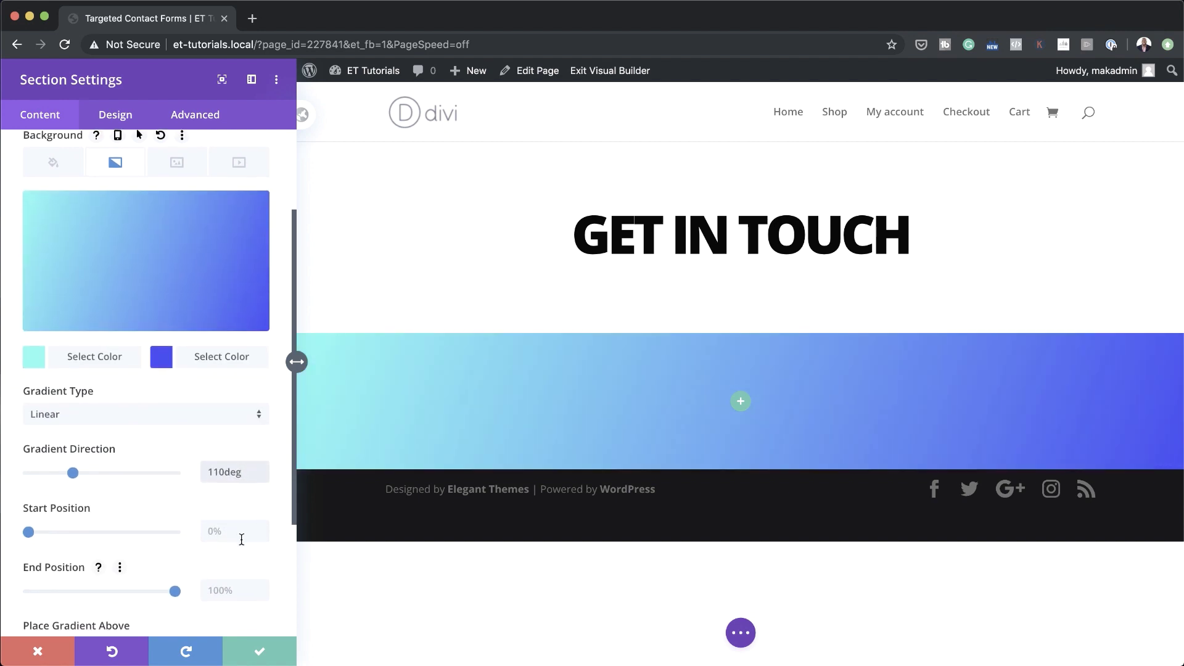
{"action": "scroll", "coordinate": [237, 570], "scroll_direction": "down", "scroll_amount": 1}
{"action": "left_click", "coordinate": [216, 583]}
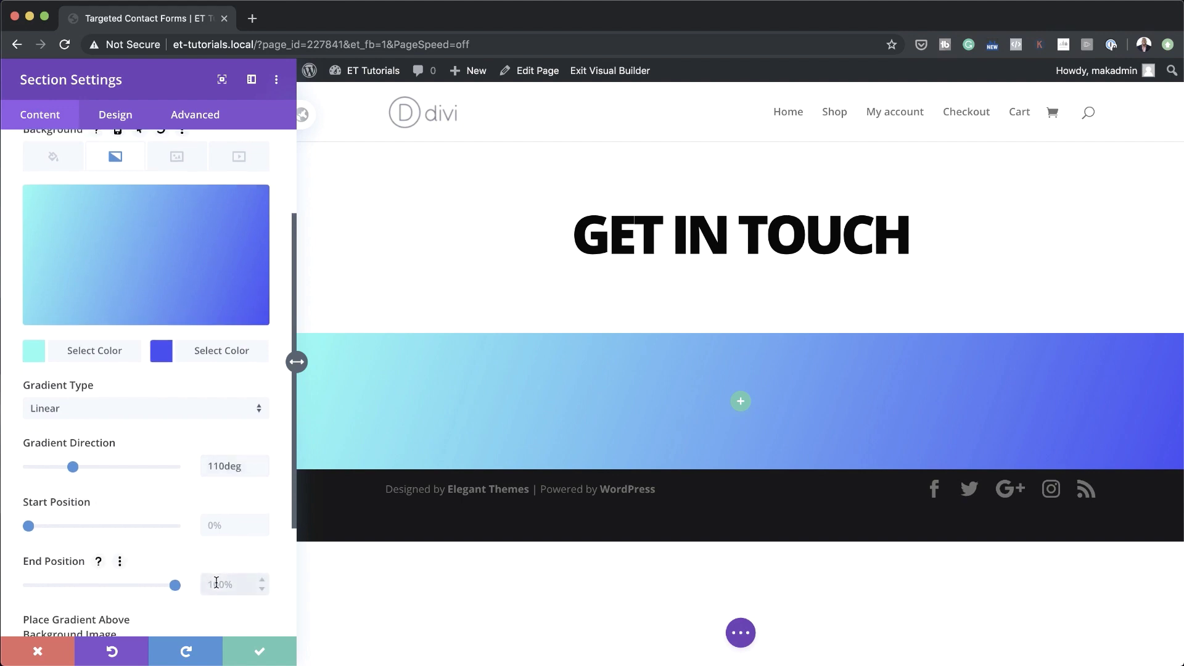
{"action": "type", "text": "80%"}
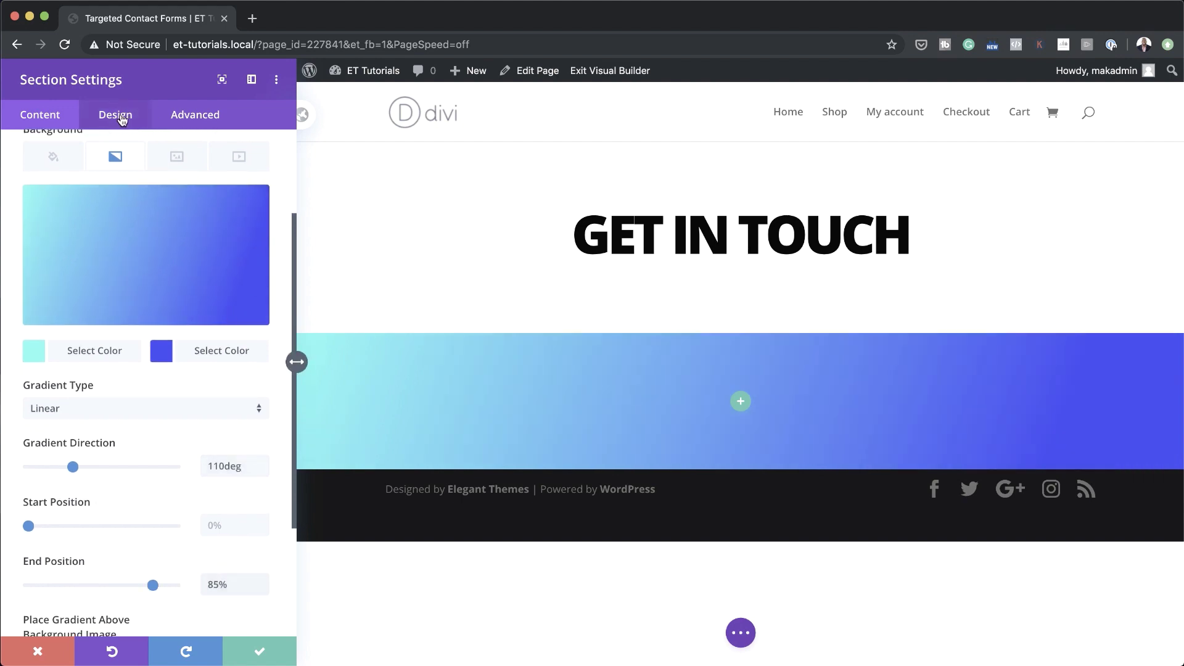
Step: Give the gradient section matching single-layer, multi-hump wave dividers at its top and bottom
{"action": "left_click", "coordinate": [115, 114]}
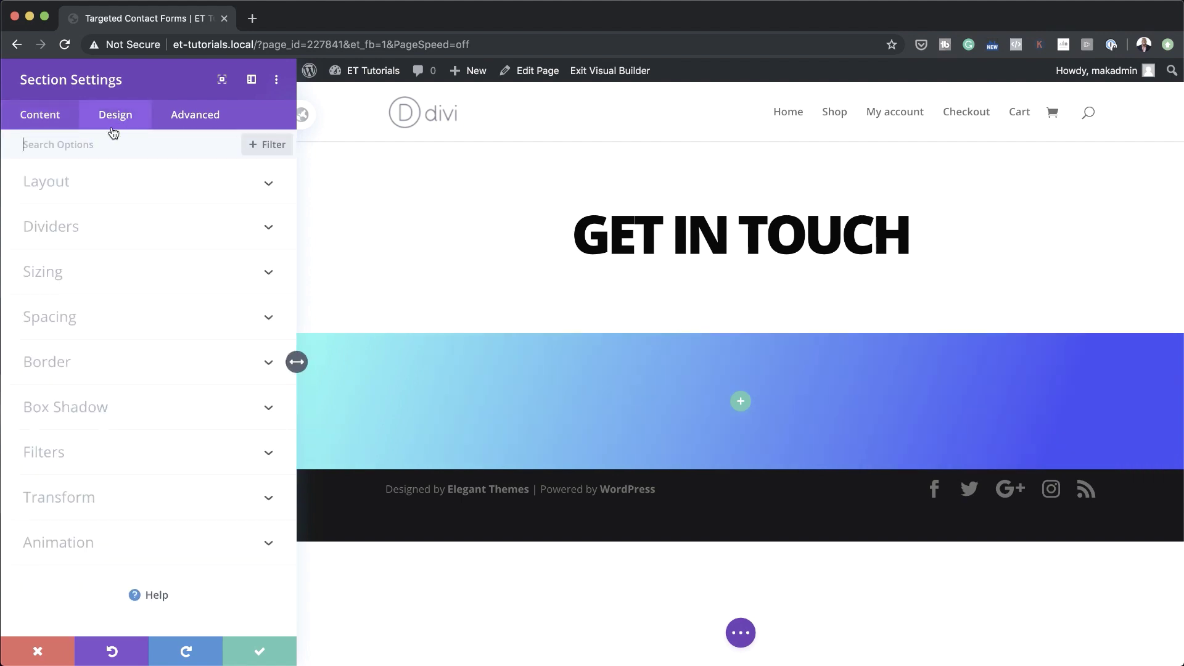
{"action": "left_click", "coordinate": [96, 233]}
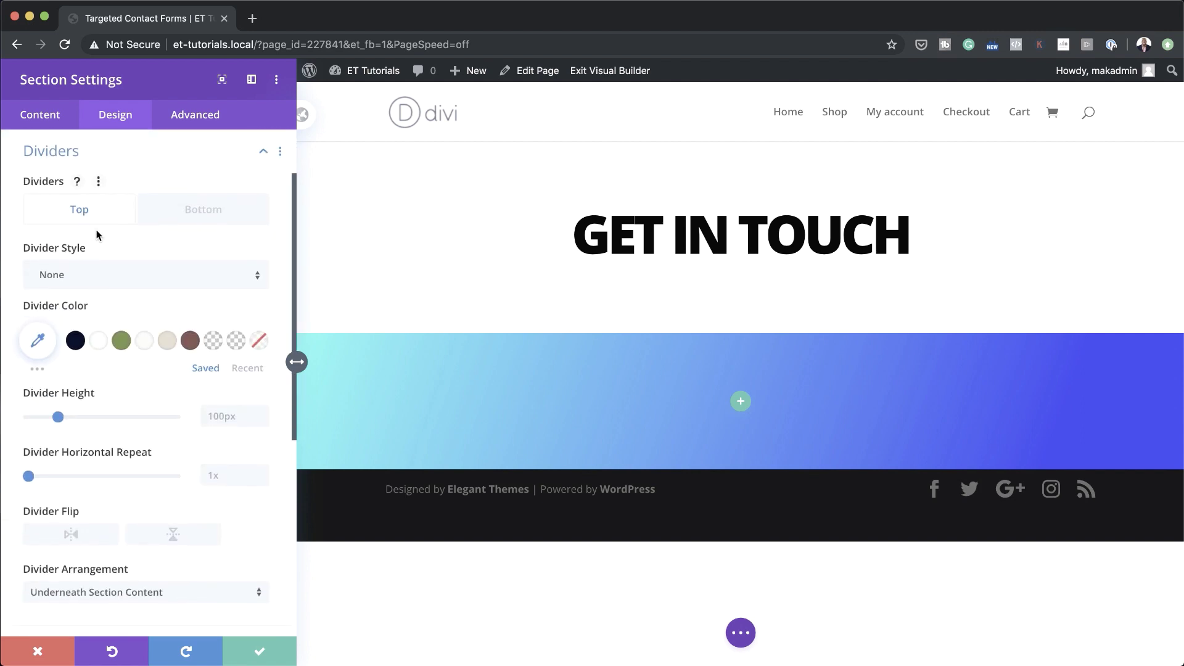
{"action": "left_click", "coordinate": [92, 278]}
{"action": "scroll", "coordinate": [136, 371], "scroll_direction": "down", "scroll_amount": 3}
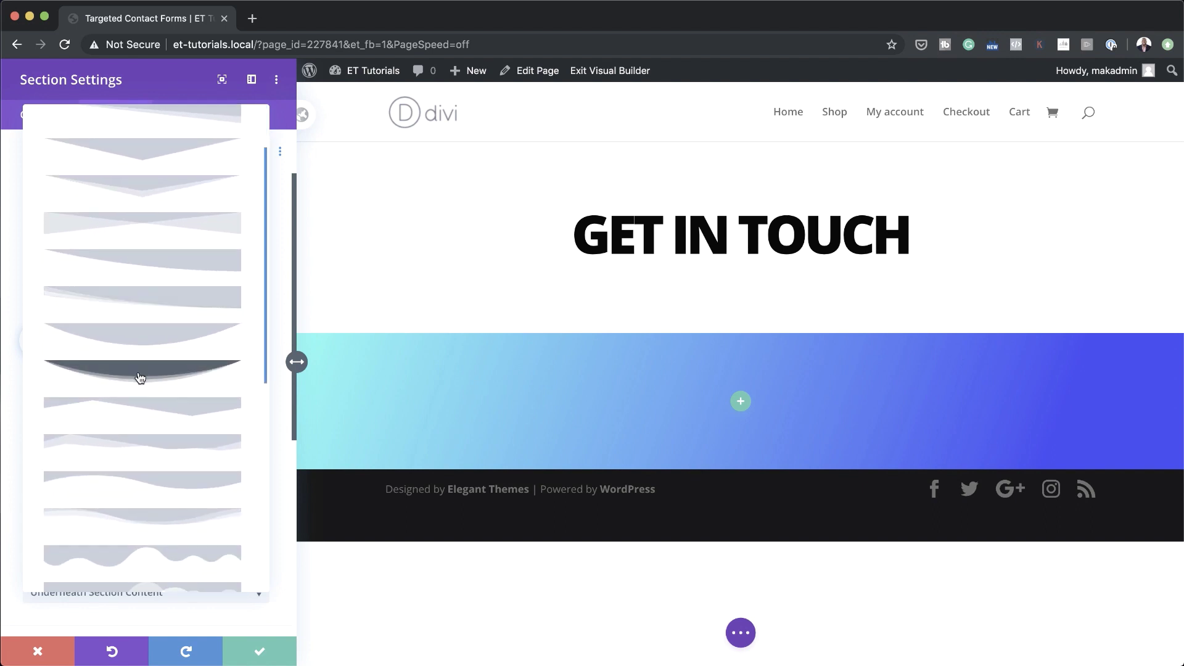
{"action": "left_click", "coordinate": [167, 553]}
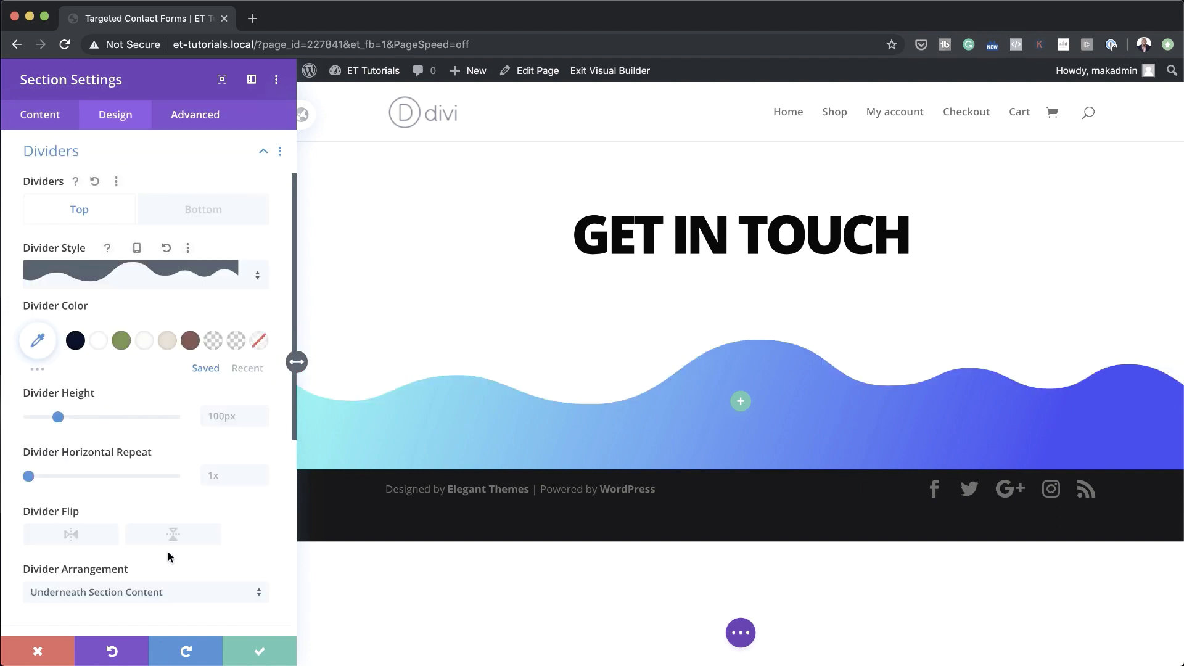
{"action": "left_click", "coordinate": [198, 211]}
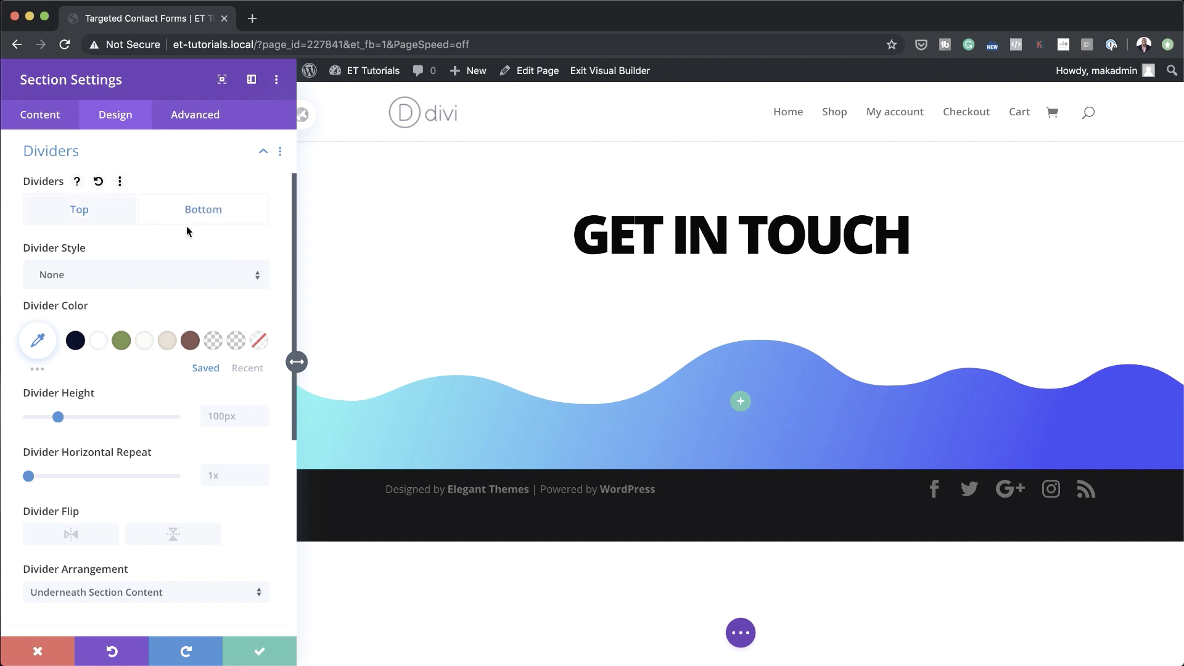
{"action": "left_click", "coordinate": [175, 274]}
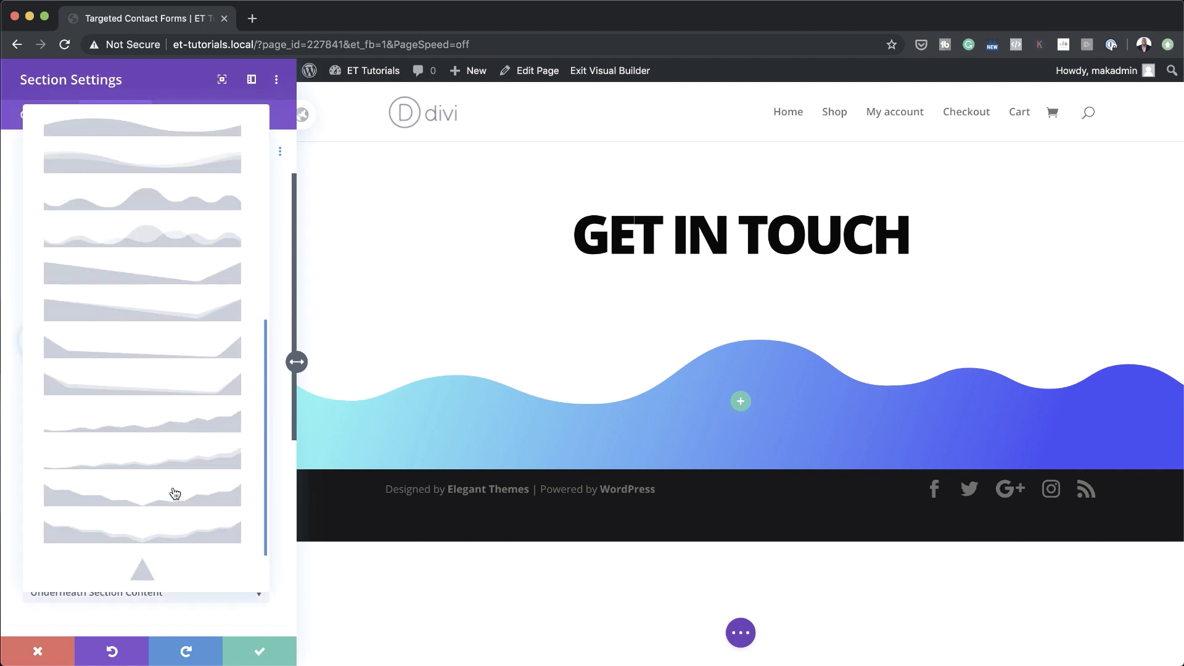
{"action": "left_click", "coordinate": [212, 195]}
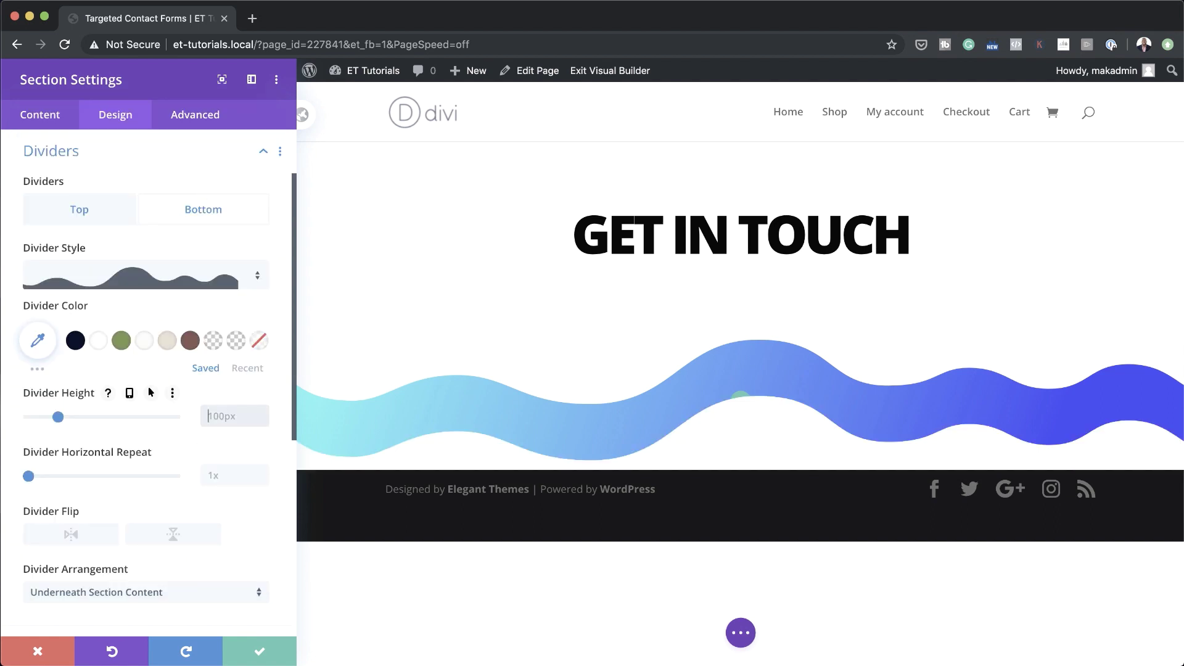
Step: Set the gradient section's height to 200px in its sizing options
{"action": "scroll", "coordinate": [222, 548], "scroll_direction": "down", "scroll_amount": 5}
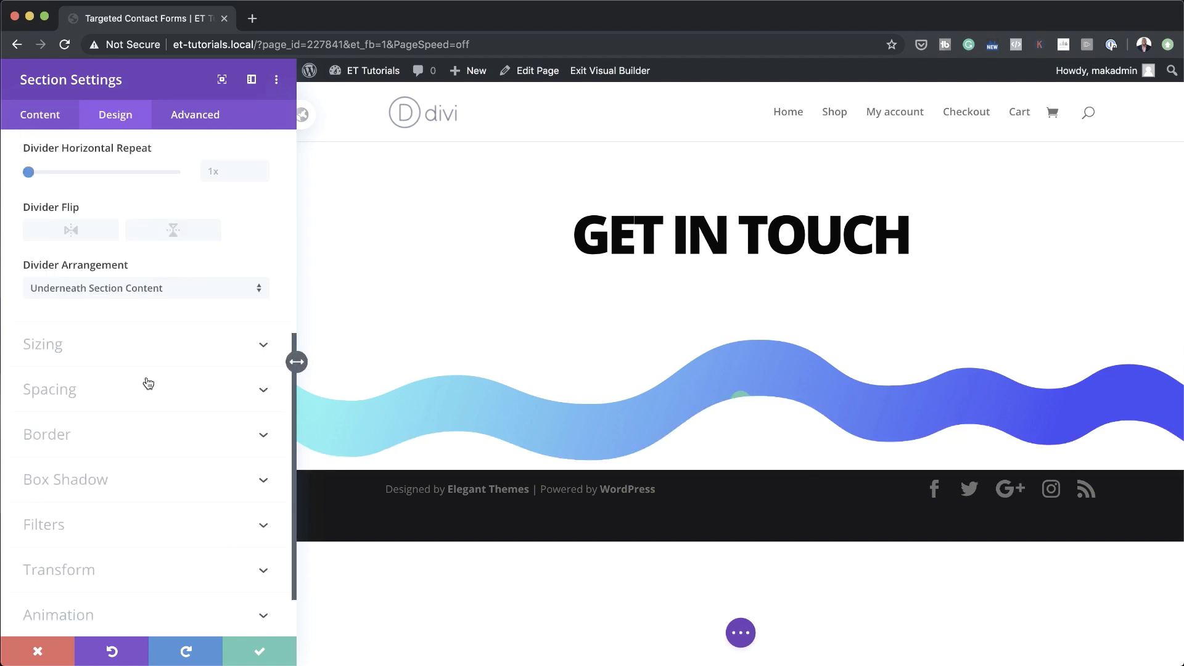
{"action": "left_click", "coordinate": [79, 353]}
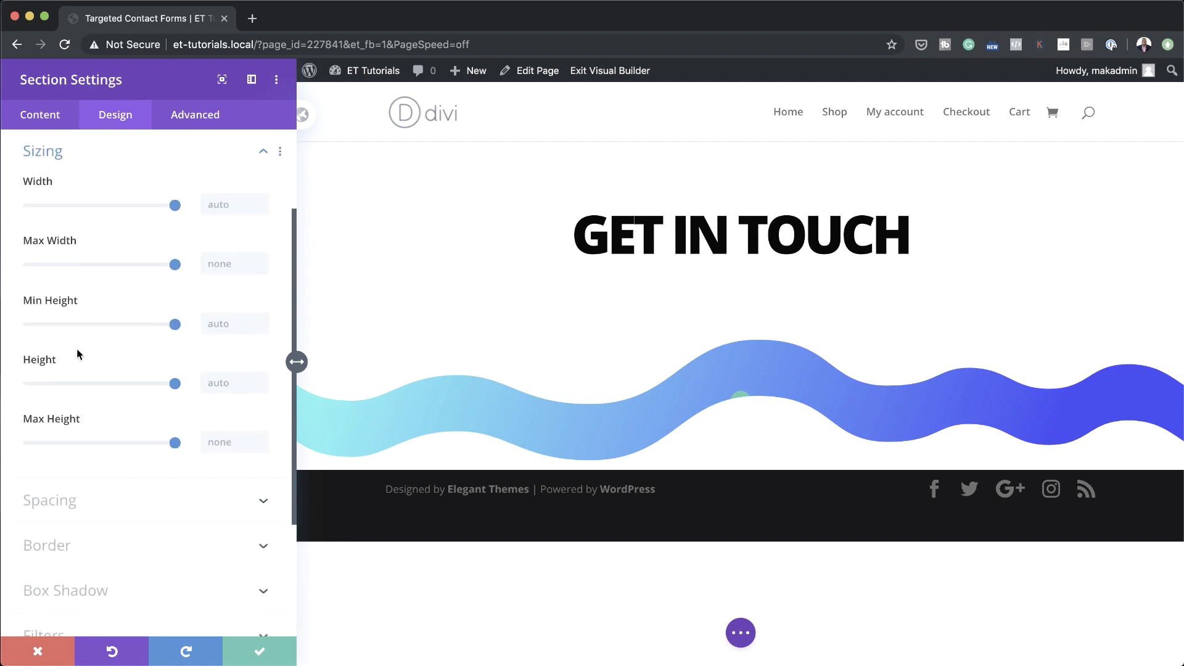
{"action": "left_click", "coordinate": [221, 387]}
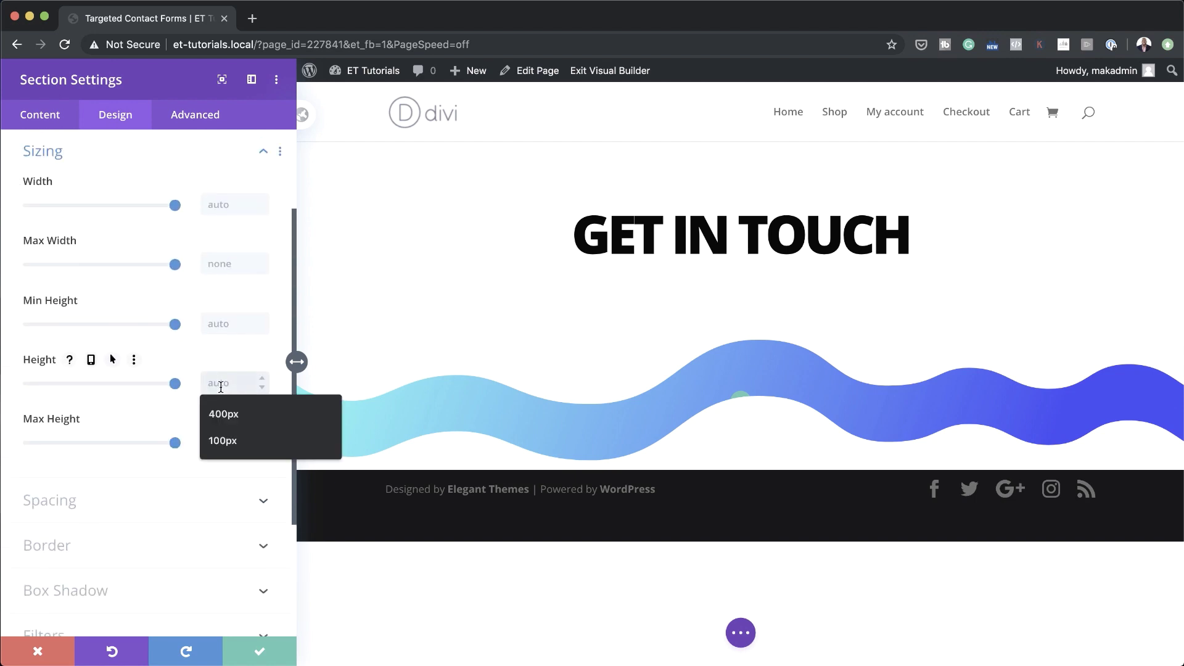
{"action": "type", "text": "200px"}
Step: Set the section's bottom margin to 30vw and its linked top and bottom padding to 0vw
{"action": "scroll", "coordinate": [135, 494], "scroll_direction": "down", "scroll_amount": 2}
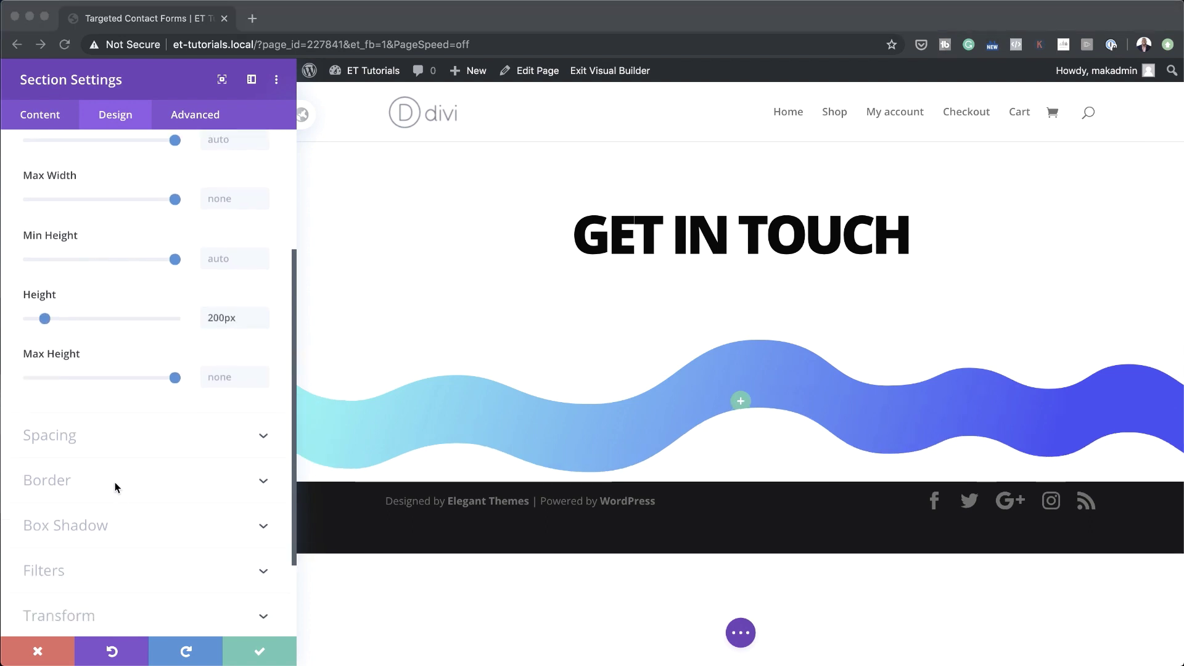
{"action": "left_click", "coordinate": [87, 438]}
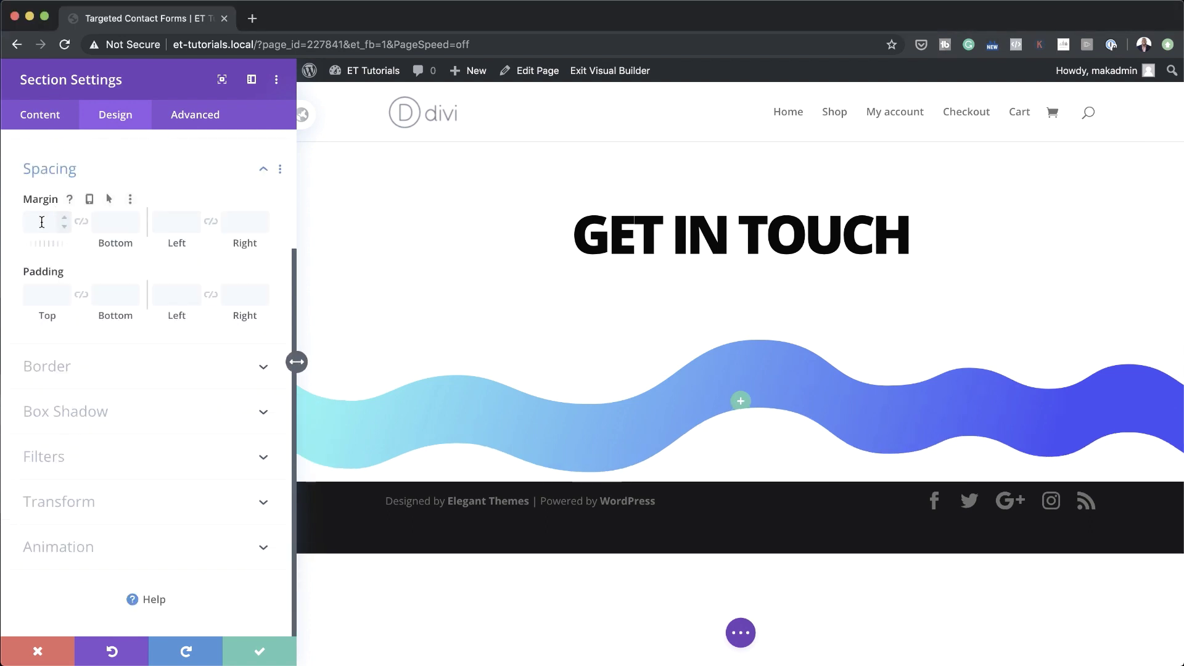
{"action": "left_click", "coordinate": [105, 221]}
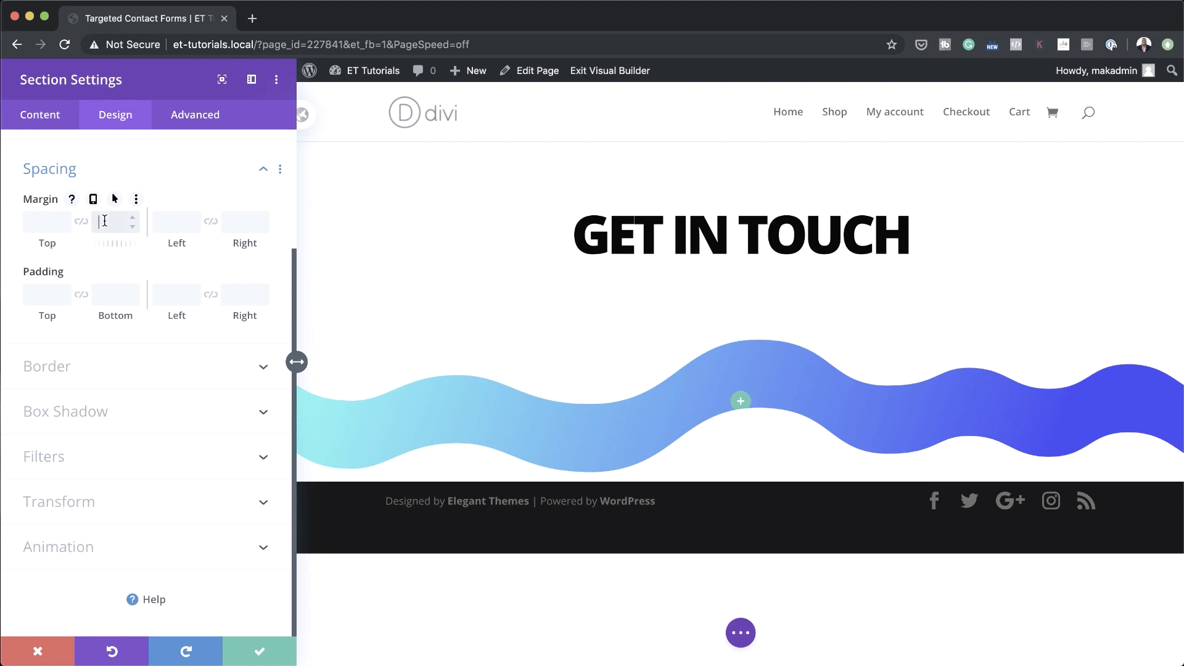
{"action": "type", "text": "30vw"}
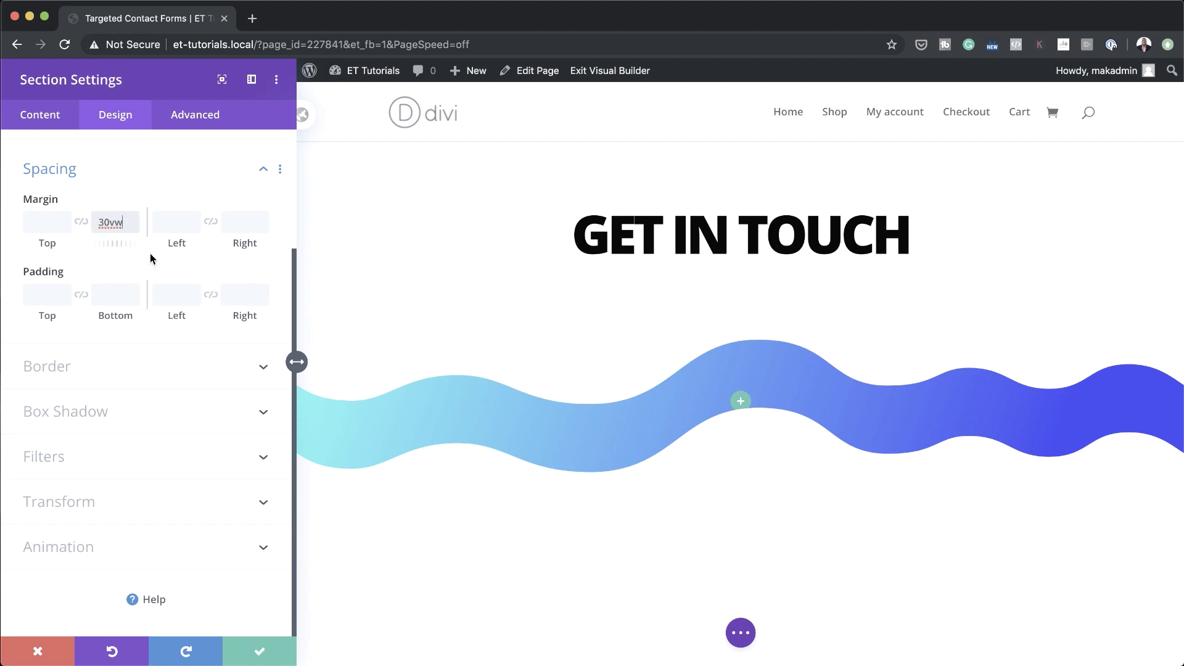
{"action": "left_click", "coordinate": [40, 294]}
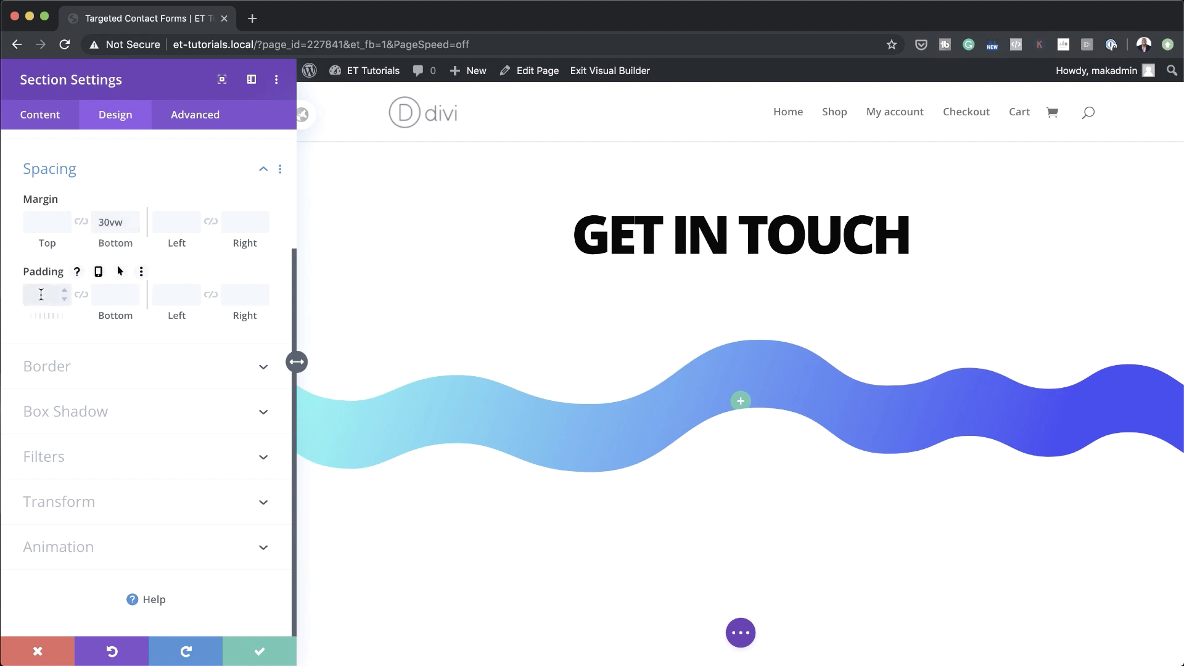
{"action": "type", "text": "0px"}
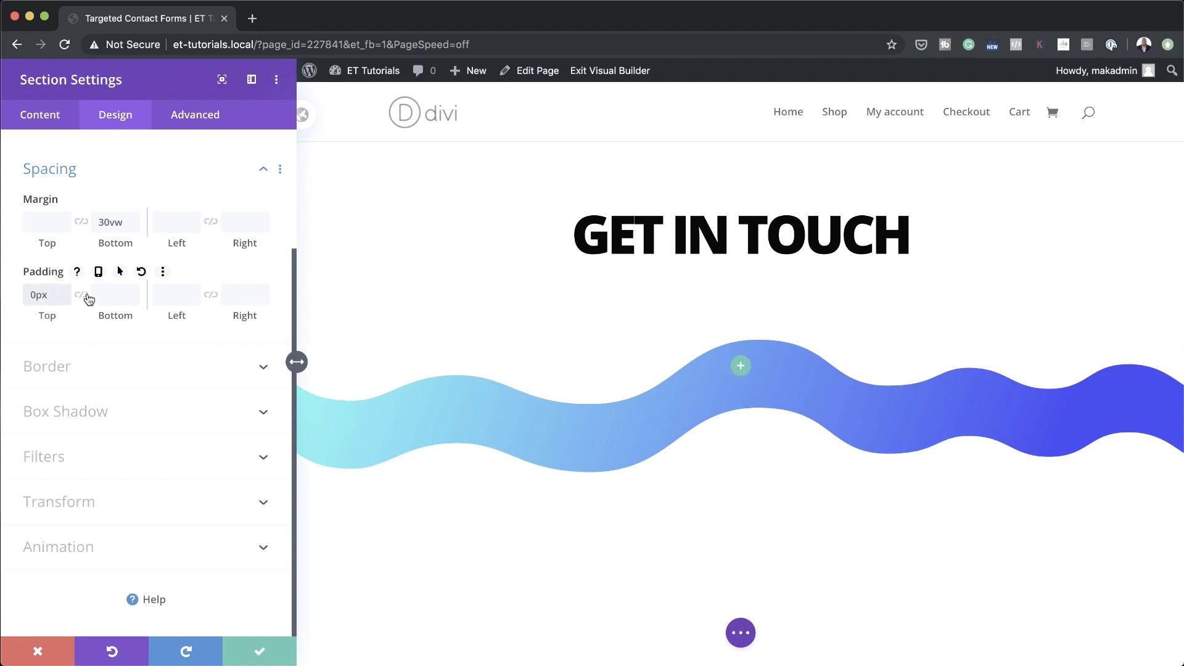
{"action": "left_click", "coordinate": [87, 297]}
{"action": "double_click", "coordinate": [52, 295]}
{"action": "type", "text": "0vw"}
{"action": "left_click", "coordinate": [545, 352]}
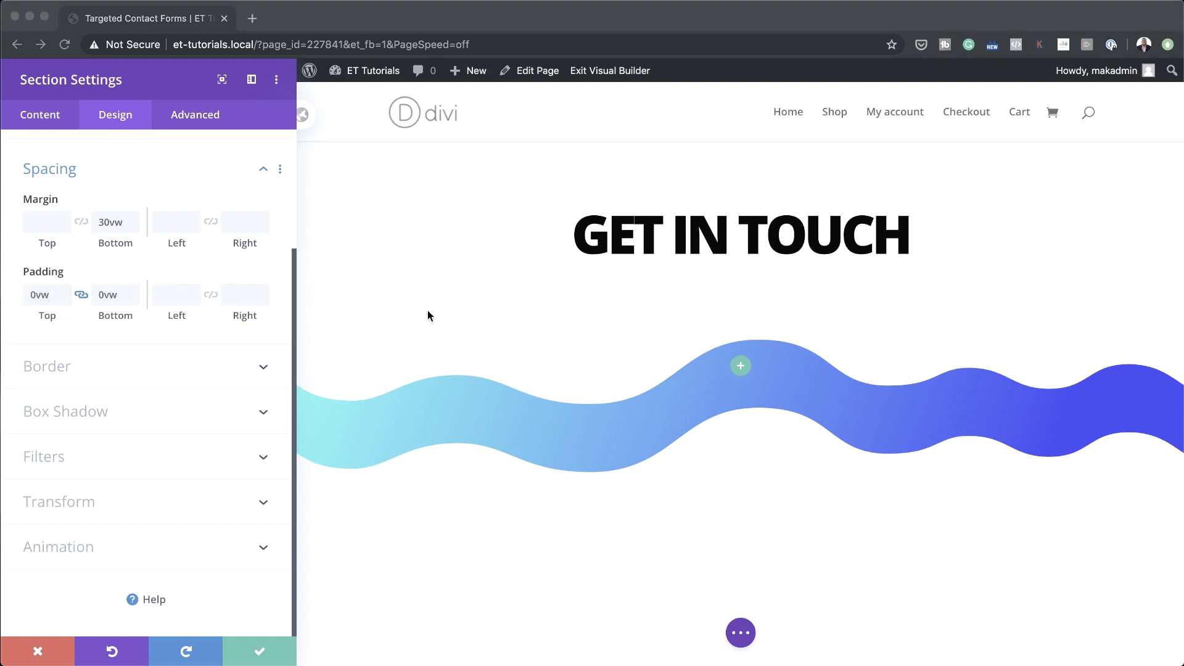
Step: Assign the CSS class "contact-section" to the gradient section and save its settings
{"action": "left_click", "coordinate": [205, 112]}
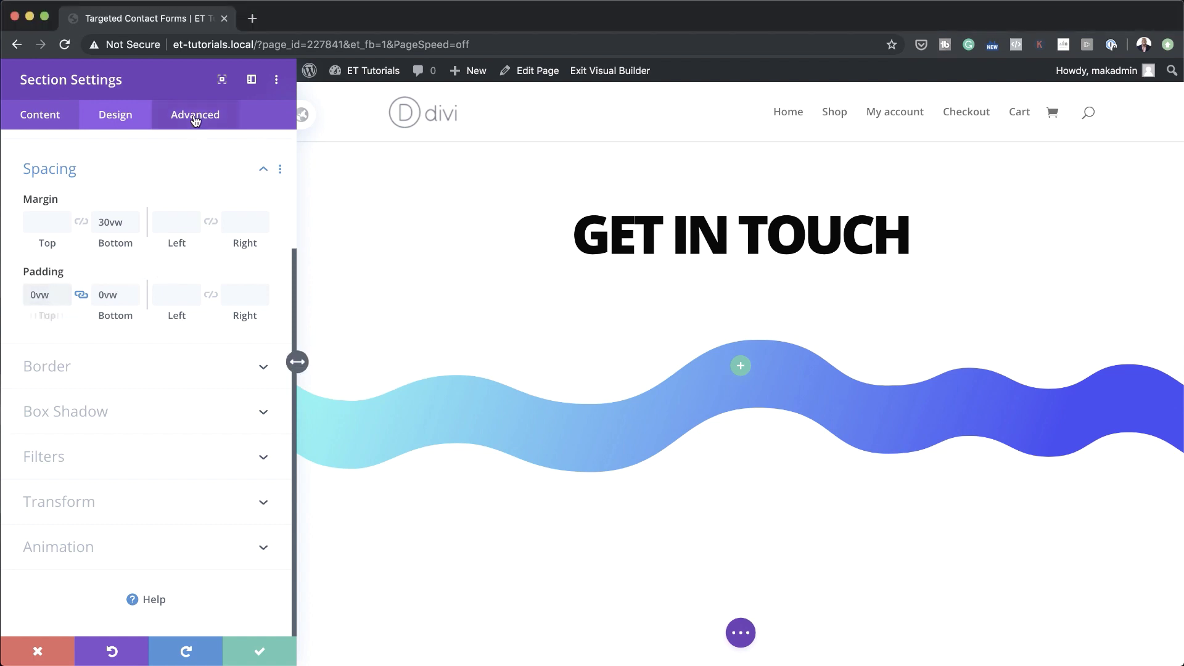
{"action": "left_click", "coordinate": [120, 188]}
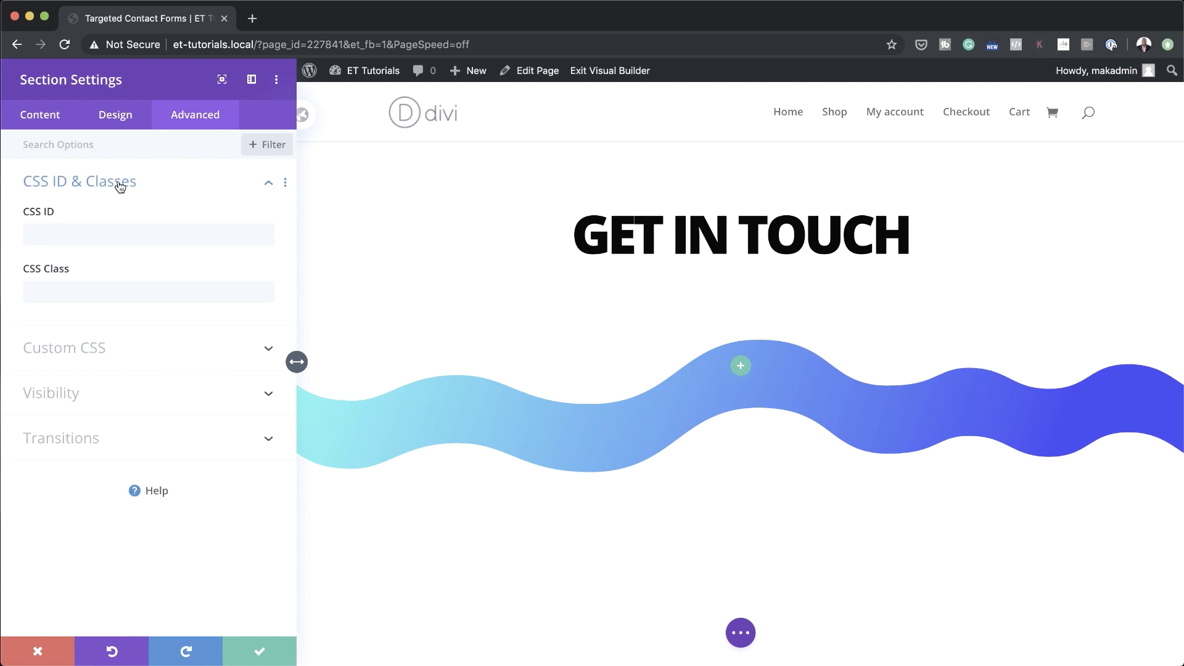
{"action": "left_click", "coordinate": [87, 291]}
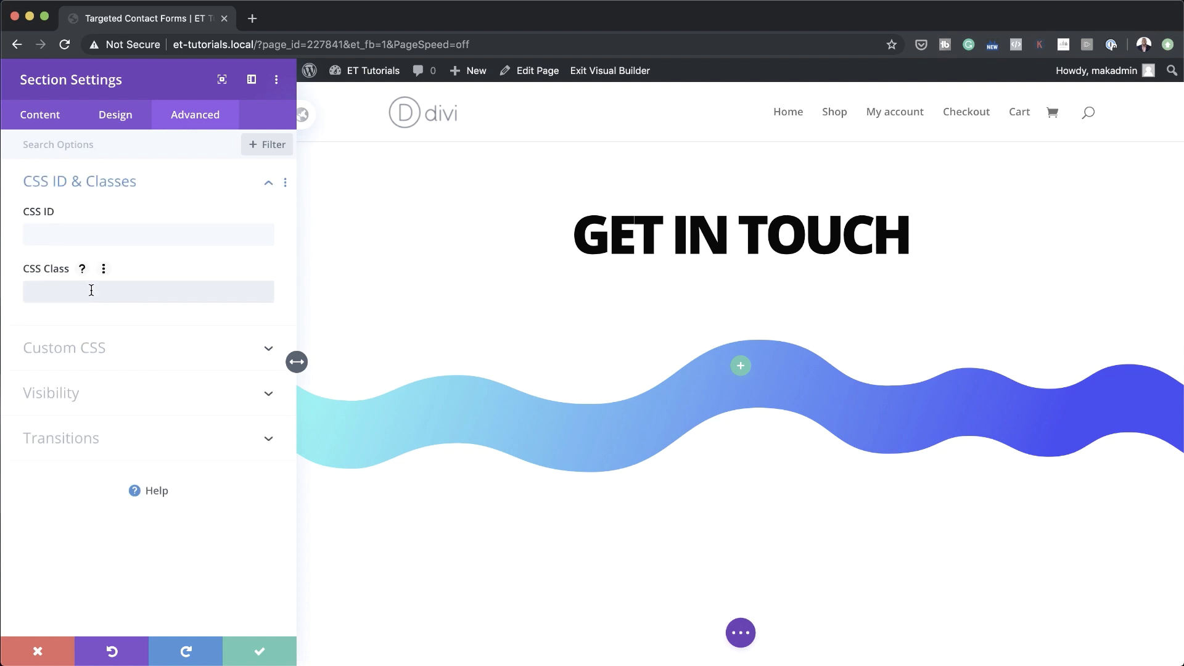
{"action": "type", "text": "contact-section"}
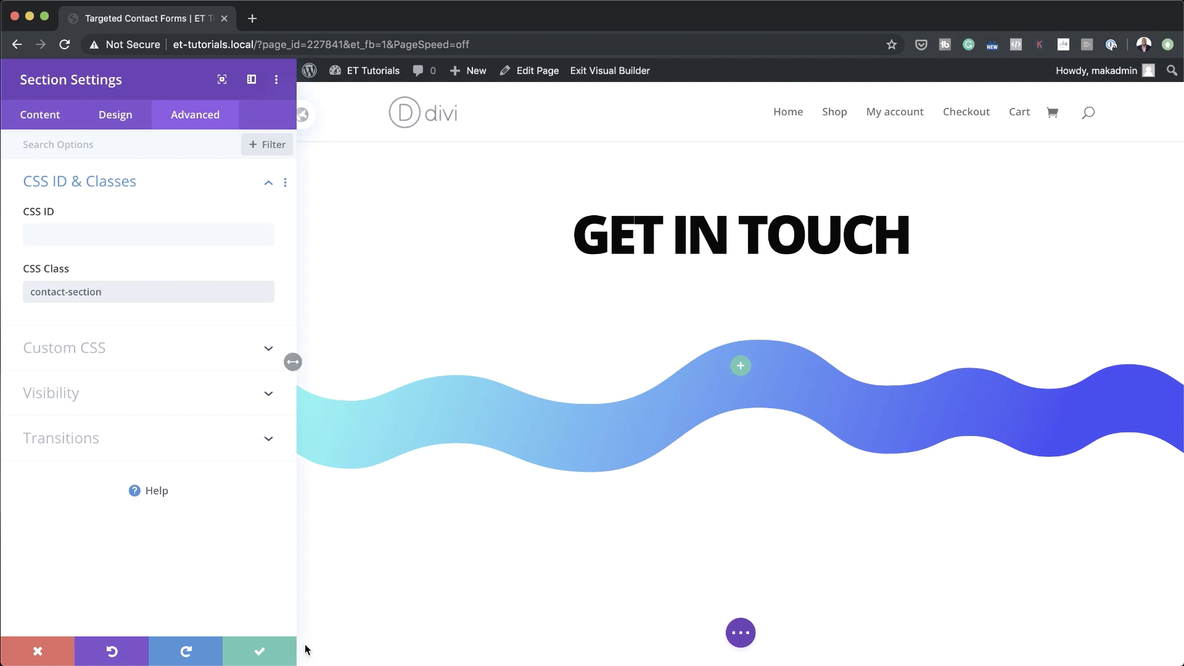
{"action": "left_click", "coordinate": [260, 651]}
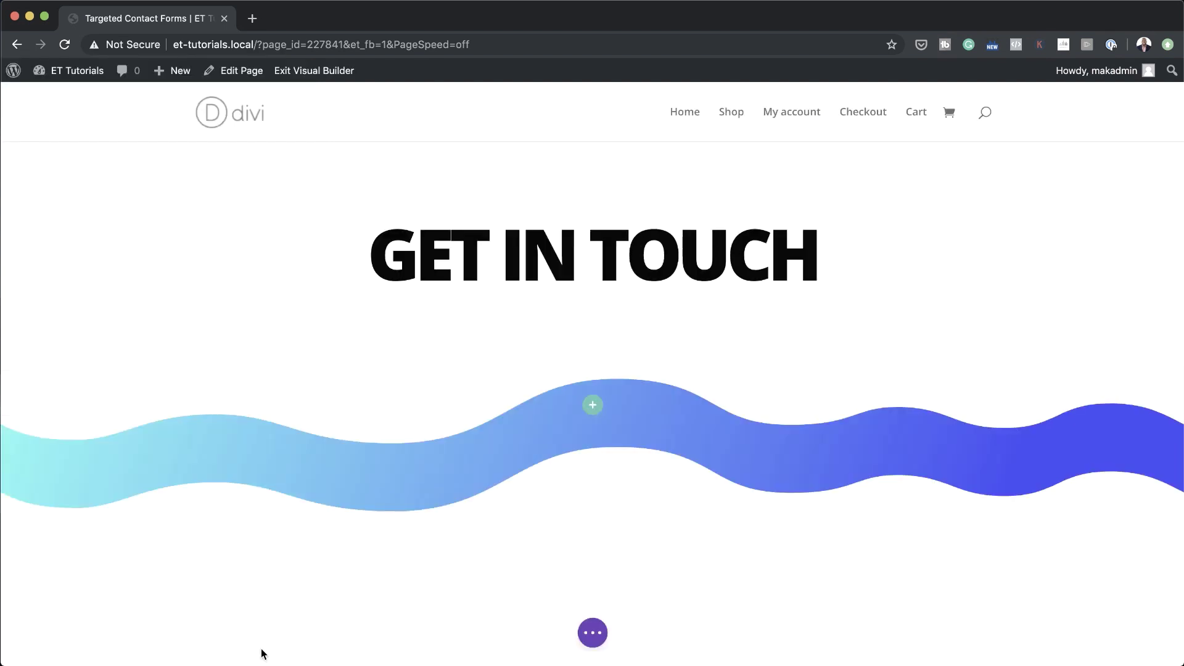
Step: Insert a single-column row into the gradient section without adding a module
{"action": "left_click", "coordinate": [593, 405]}
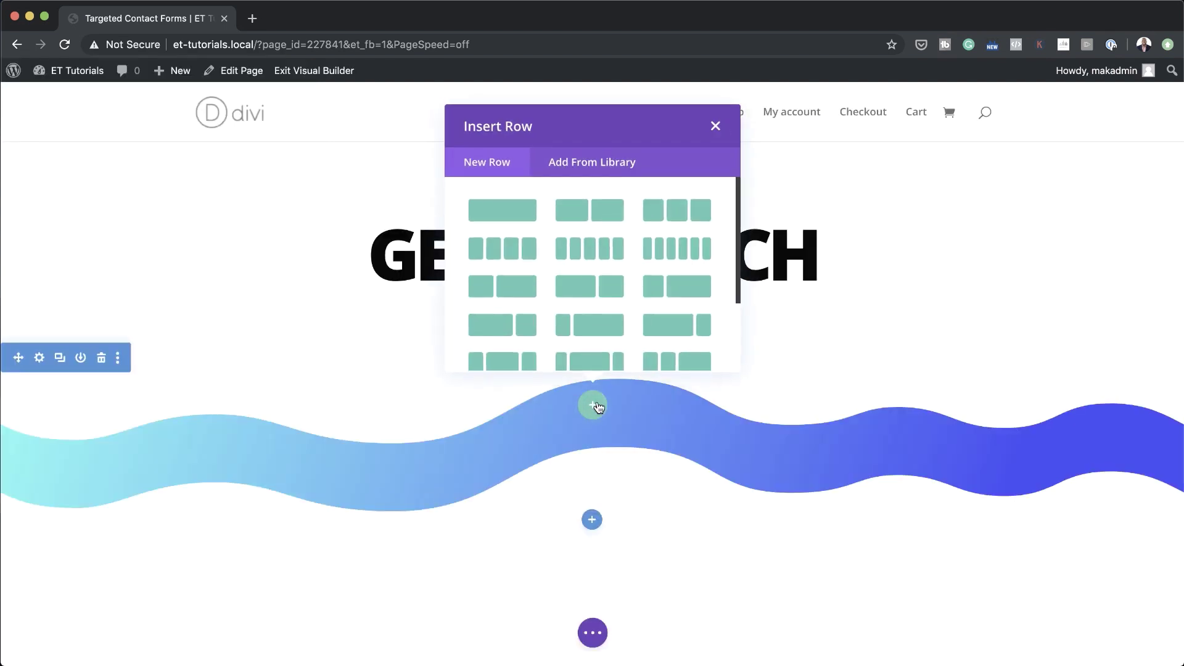
{"action": "left_click", "coordinate": [518, 211]}
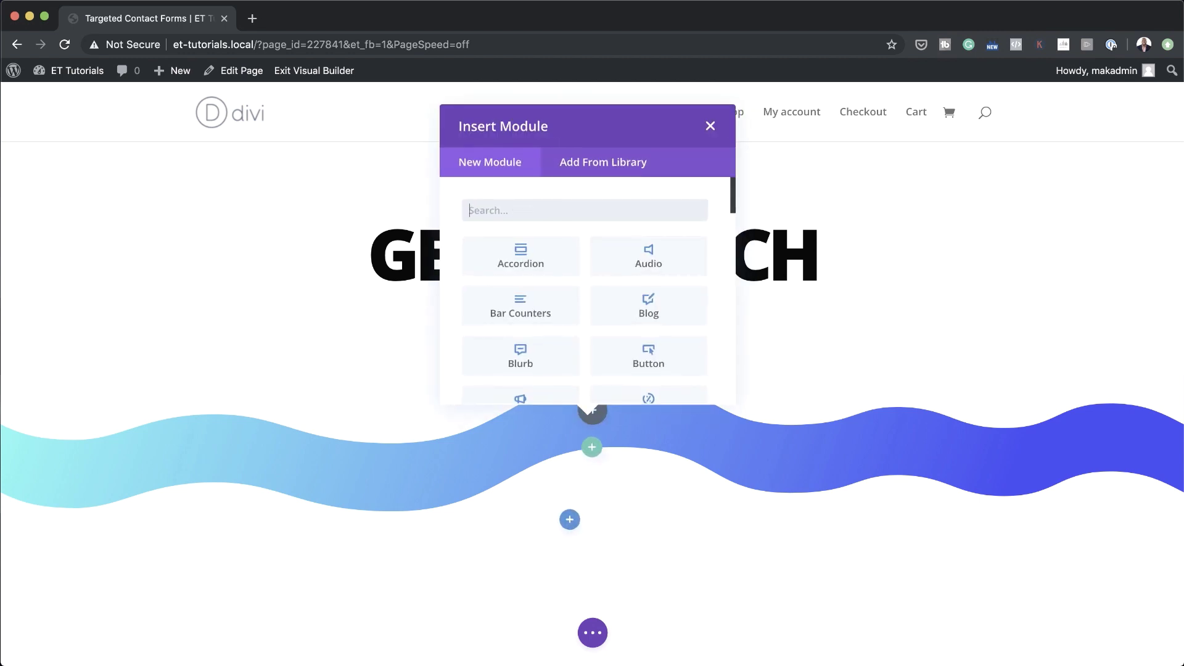
{"action": "left_click", "coordinate": [711, 126]}
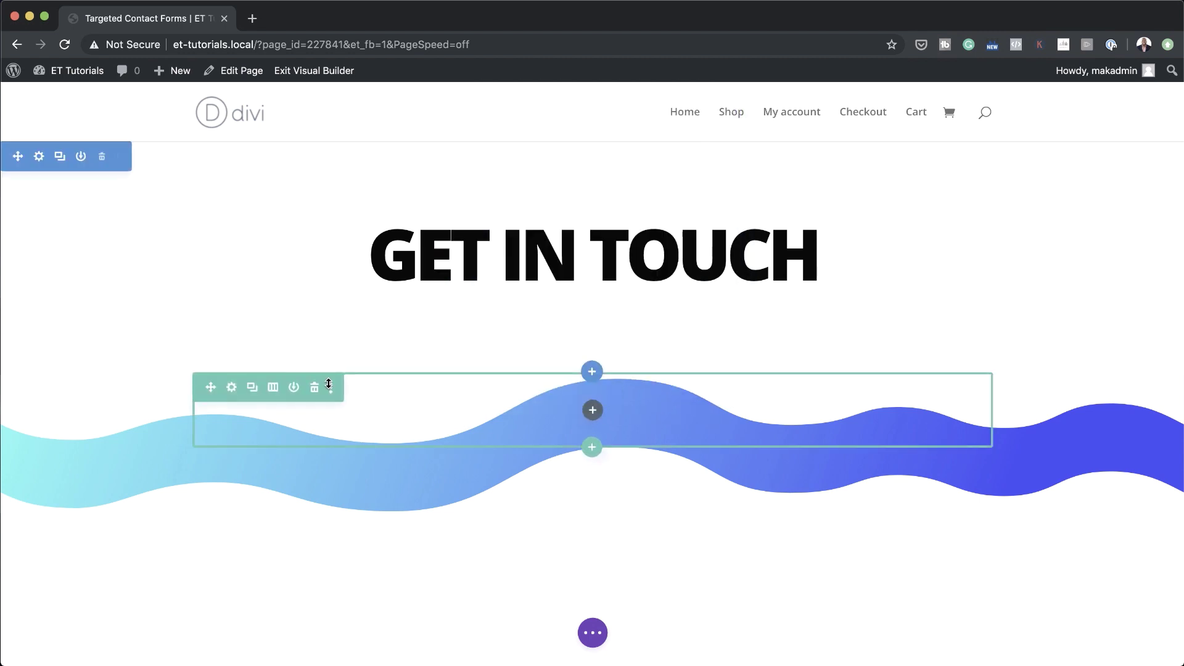
Step: Set both the horizontal and vertical overflow of the new row to Hidden
{"action": "left_click", "coordinate": [232, 389]}
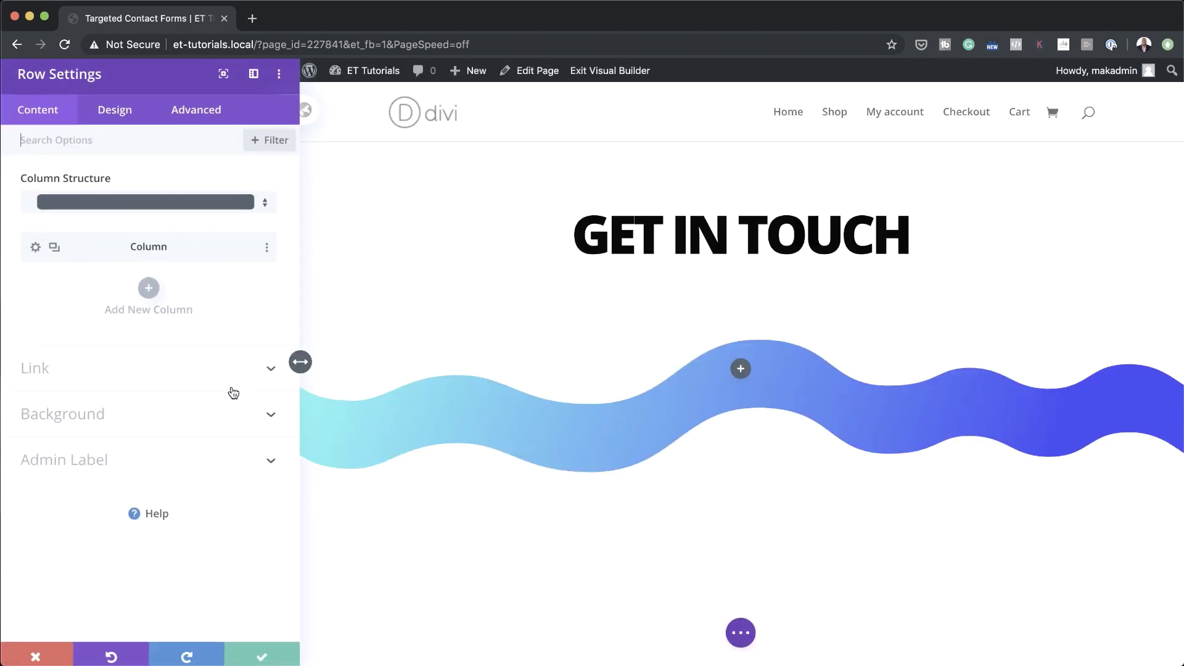
{"action": "left_click", "coordinate": [199, 119]}
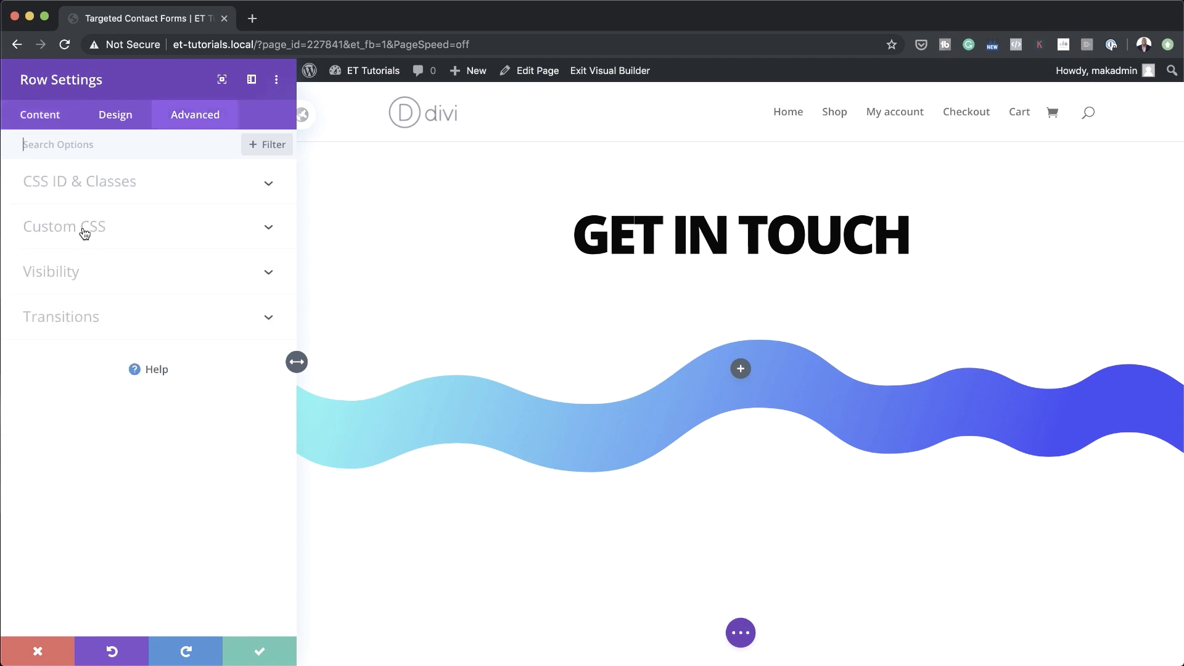
{"action": "left_click", "coordinate": [78, 274]}
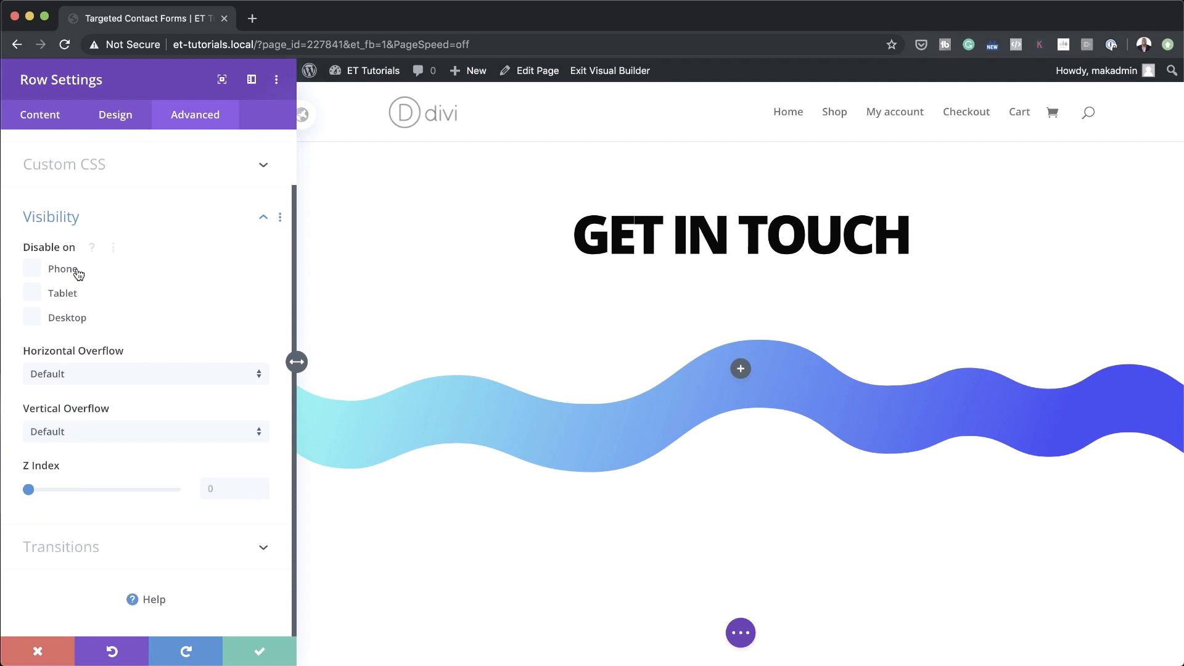
{"action": "left_click", "coordinate": [154, 374]}
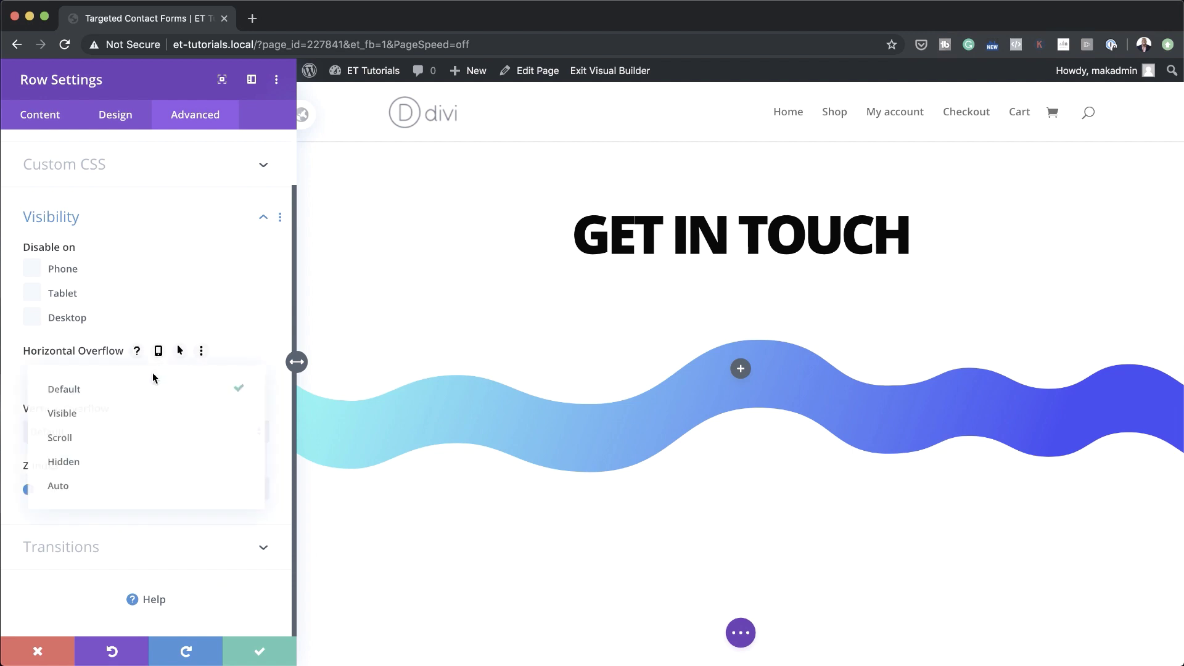
{"action": "left_click", "coordinate": [152, 462]}
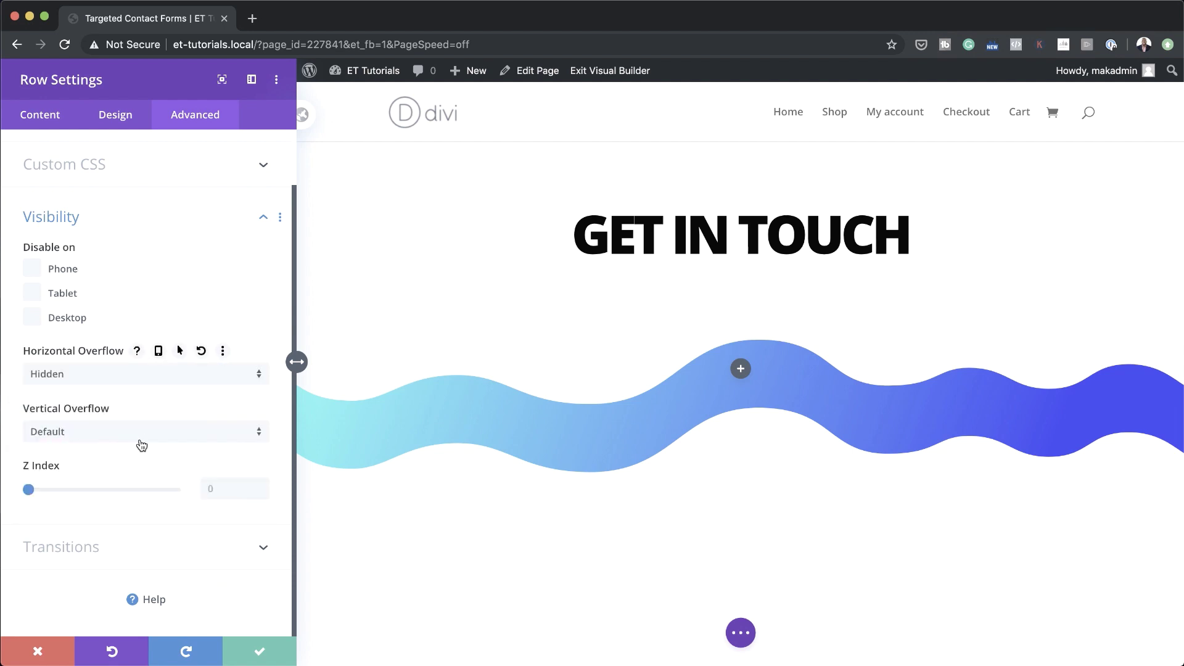
{"action": "left_click", "coordinate": [147, 434]}
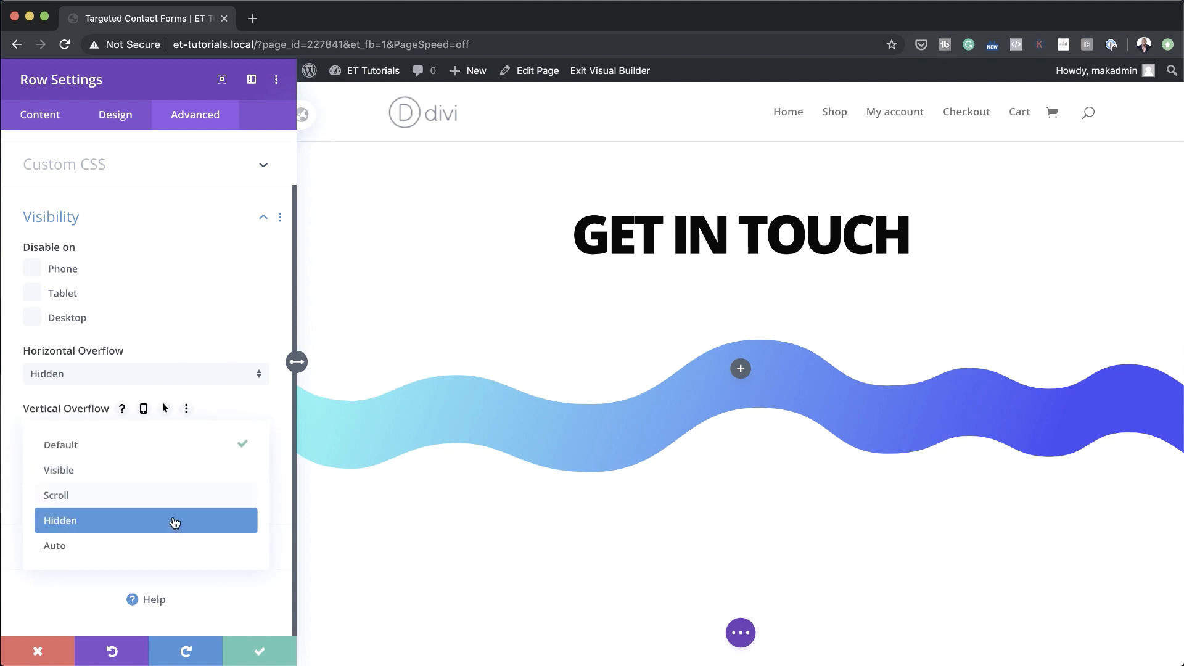
{"action": "left_click", "coordinate": [172, 521]}
Step: Set the row's transition duration to 0ms and save the row settings
{"action": "left_click", "coordinate": [127, 547]}
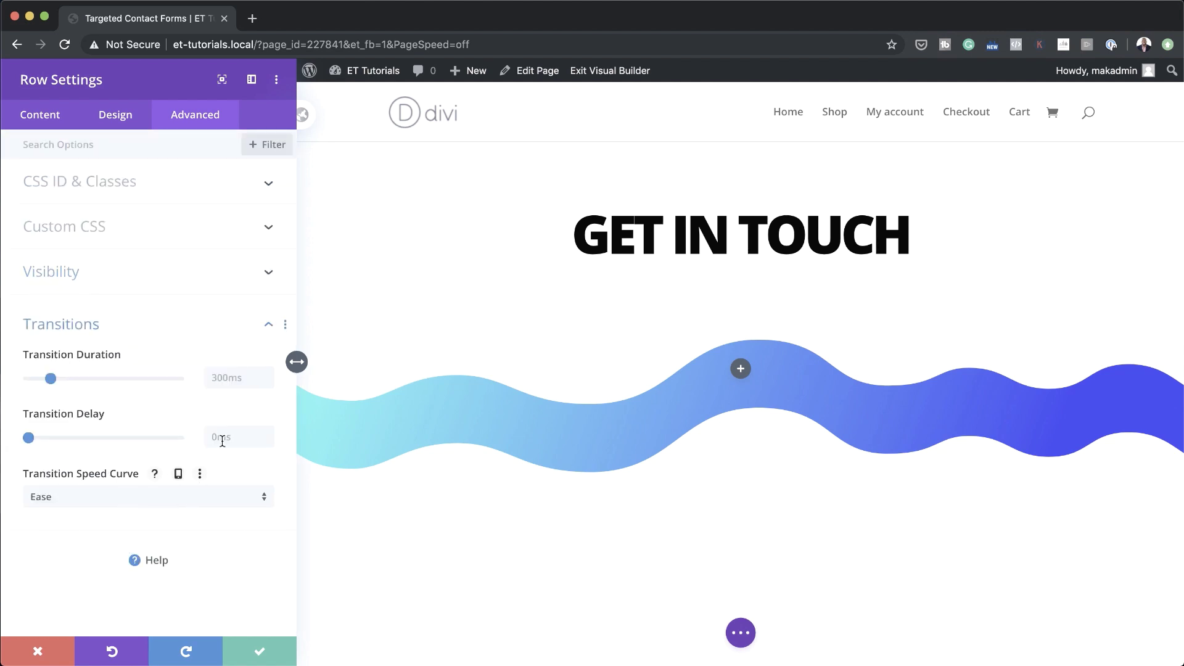
{"action": "left_click", "coordinate": [251, 379]}
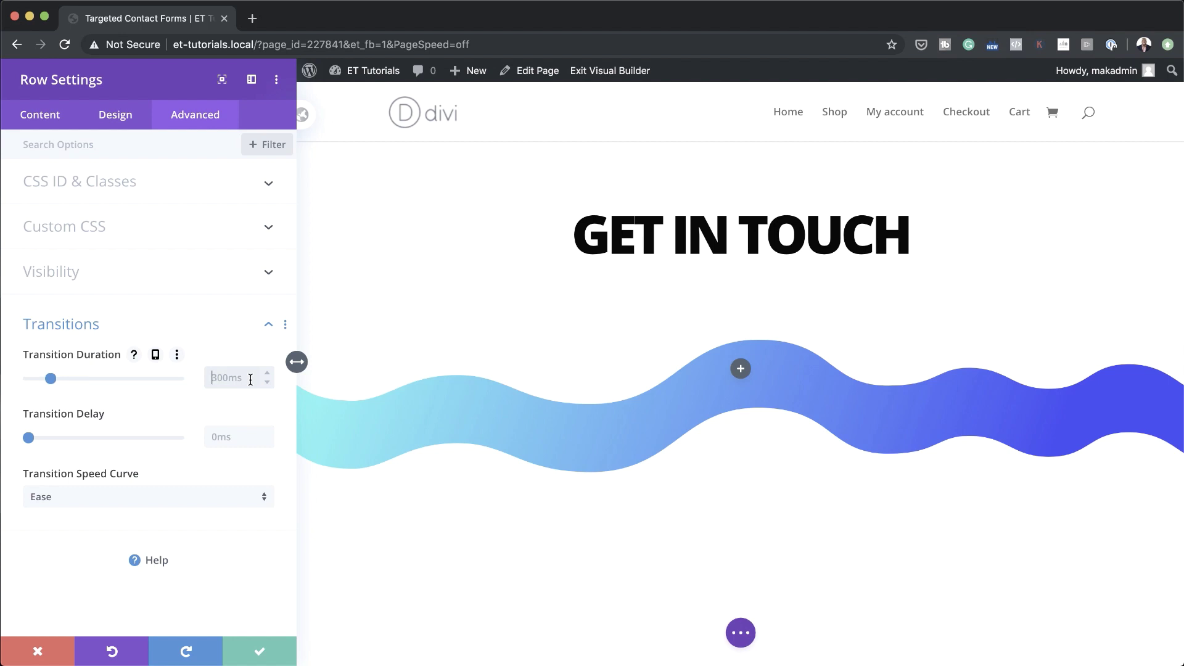
{"action": "key", "text": "super+a"}
{"action": "type", "text": "0ms"}
{"action": "left_click", "coordinate": [262, 654]}
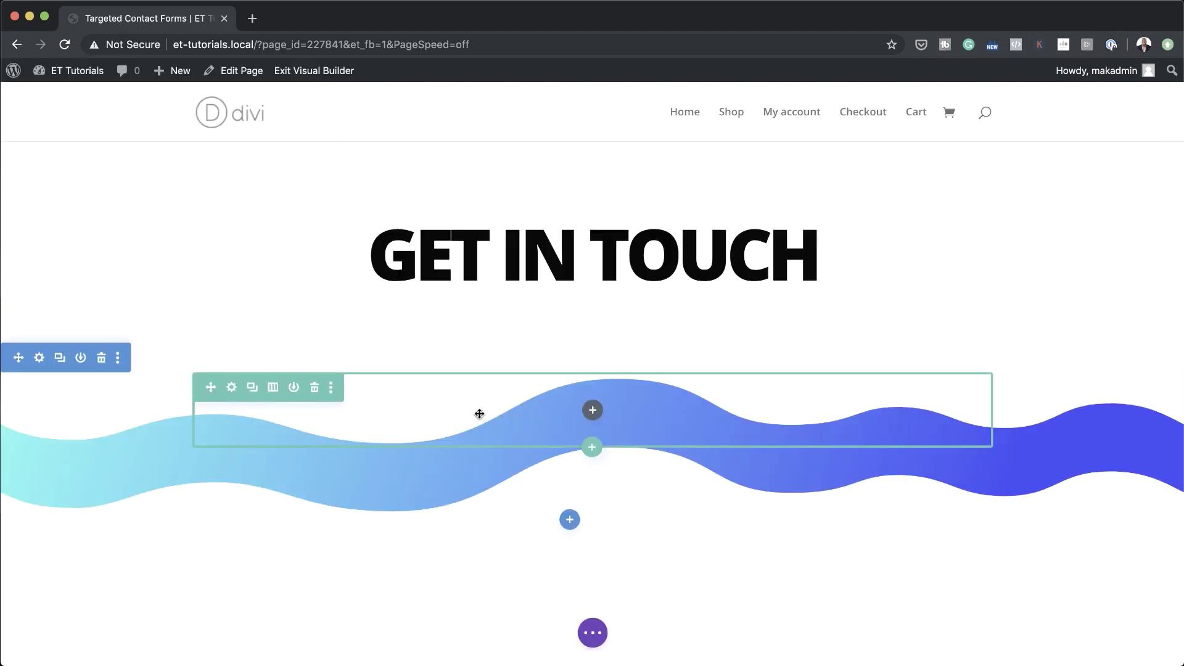
Step: Add a Blurb module to the row, title it "Service 1" and delete its placeholder body text
{"action": "left_click", "coordinate": [592, 410]}
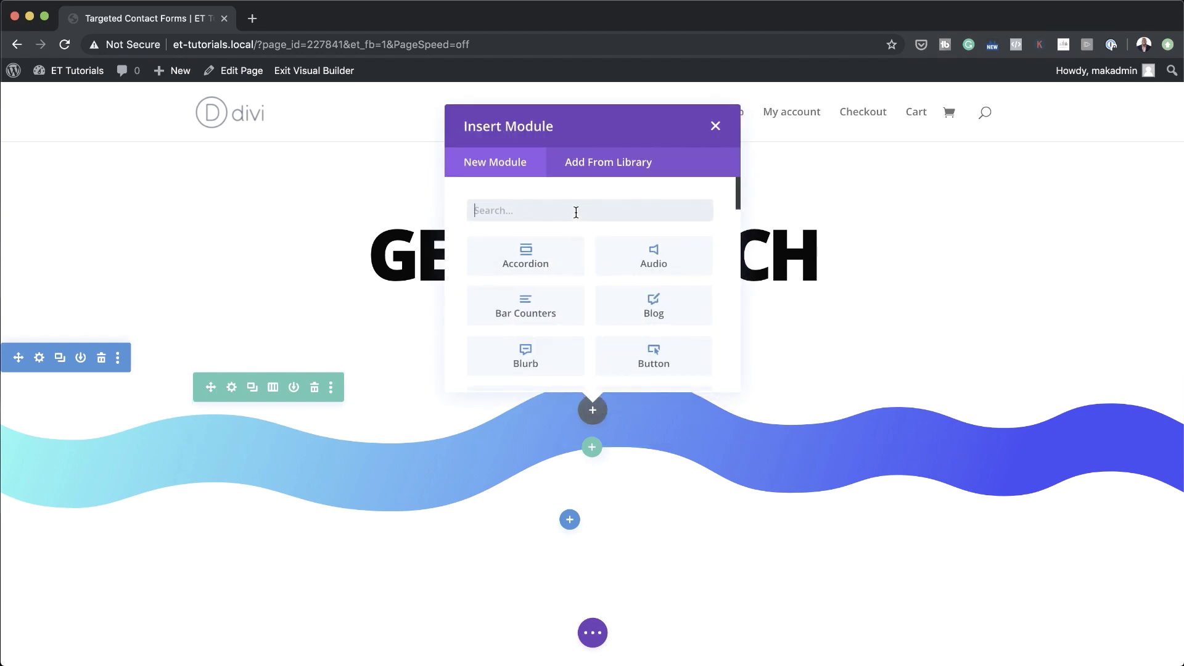
{"action": "left_click", "coordinate": [535, 361]}
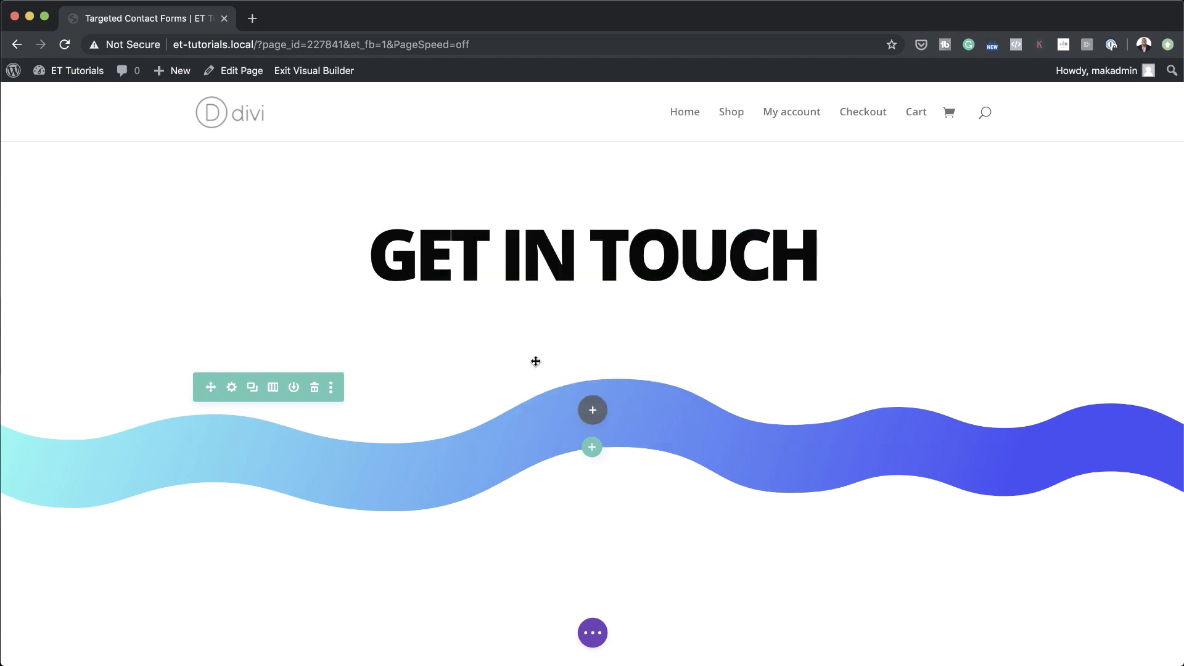
{"action": "triple_click", "coordinate": [147, 234]}
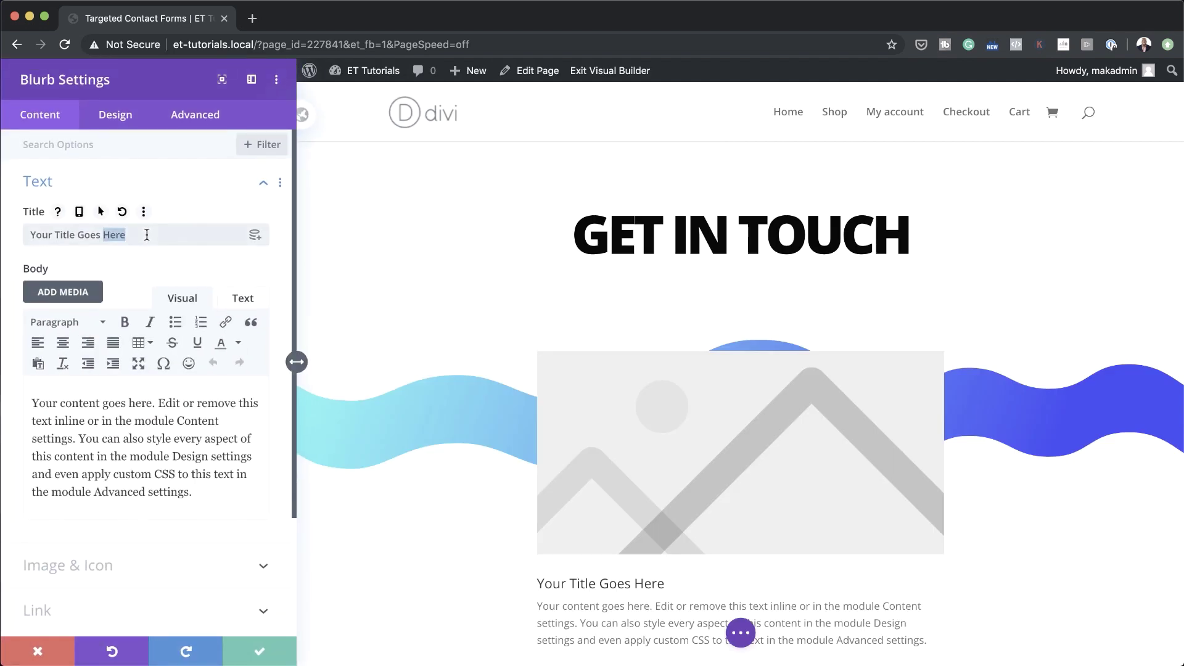
{"action": "type", "text": "Service 1"}
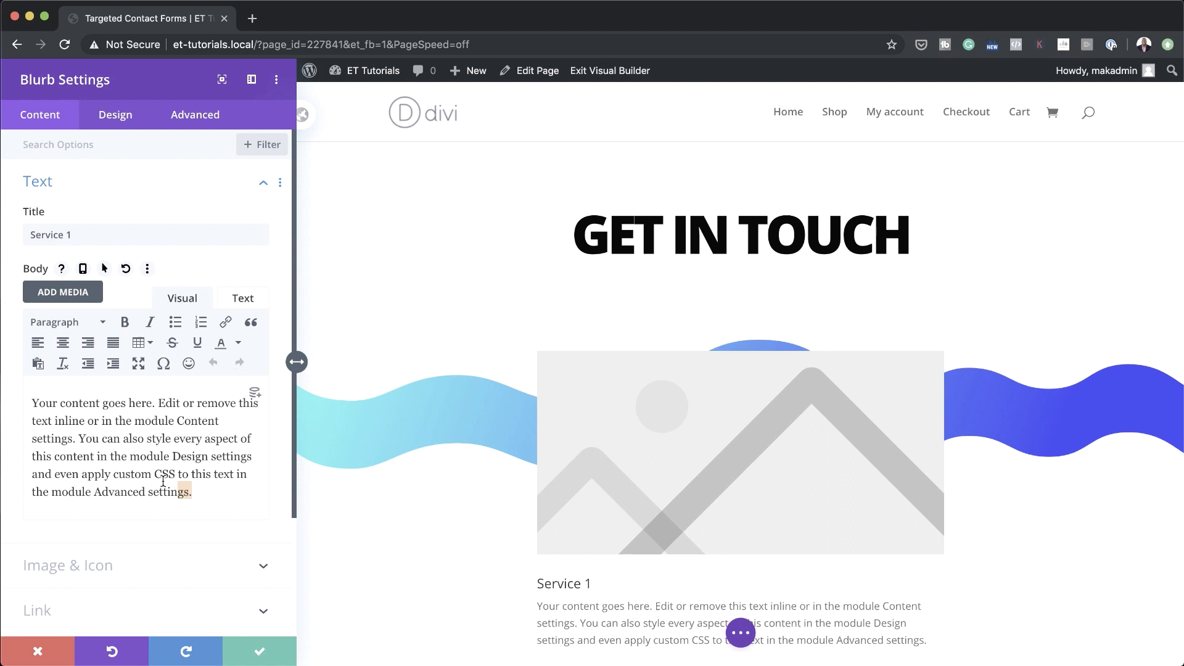
{"action": "left_click_drag", "start_coordinate": [163, 481], "coordinate": [14, 407]}
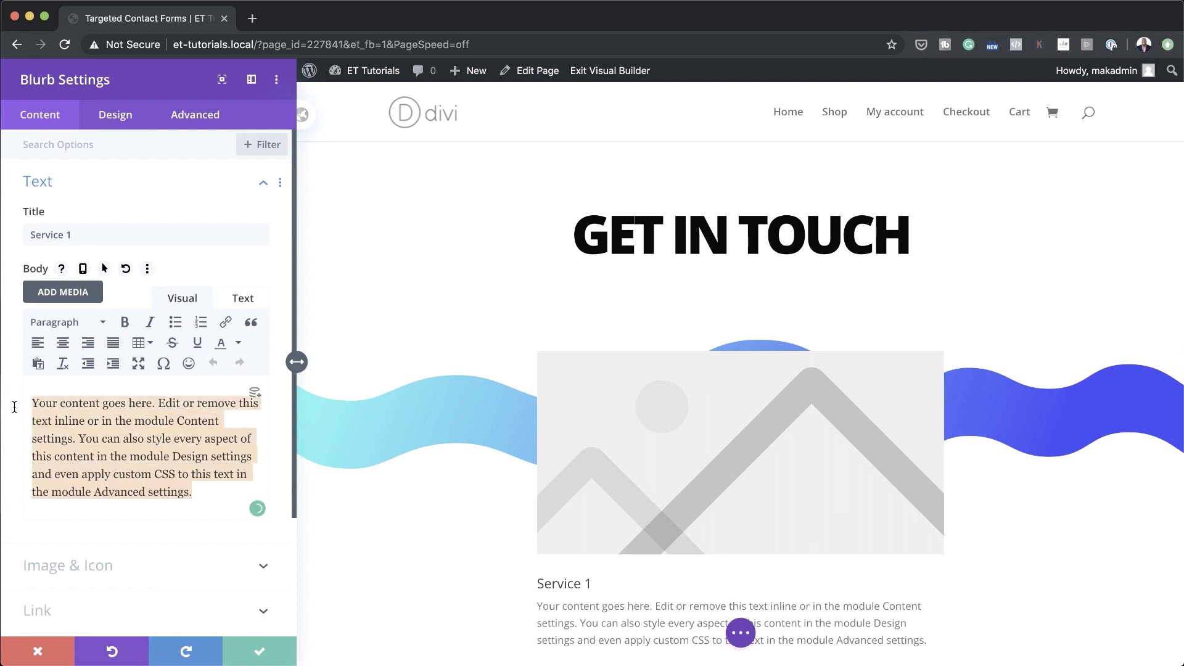
{"action": "key", "text": "BackSpace"}
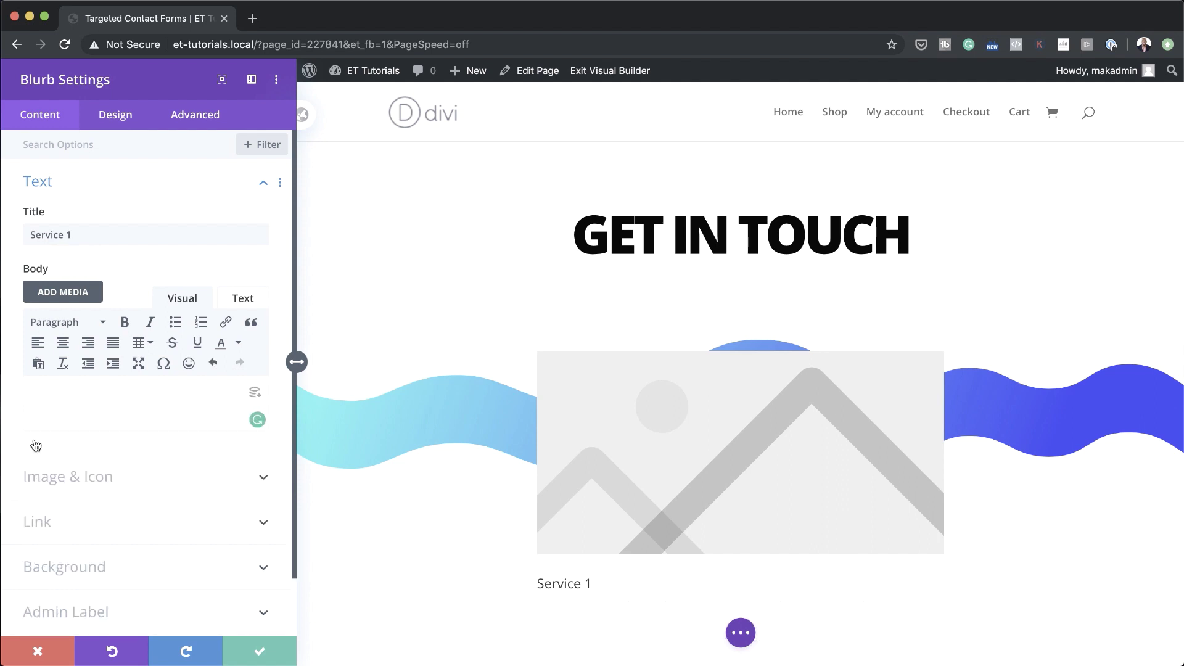
Step: Replace the blurb's placeholder image with the headphones icon
{"action": "left_click", "coordinate": [95, 475]}
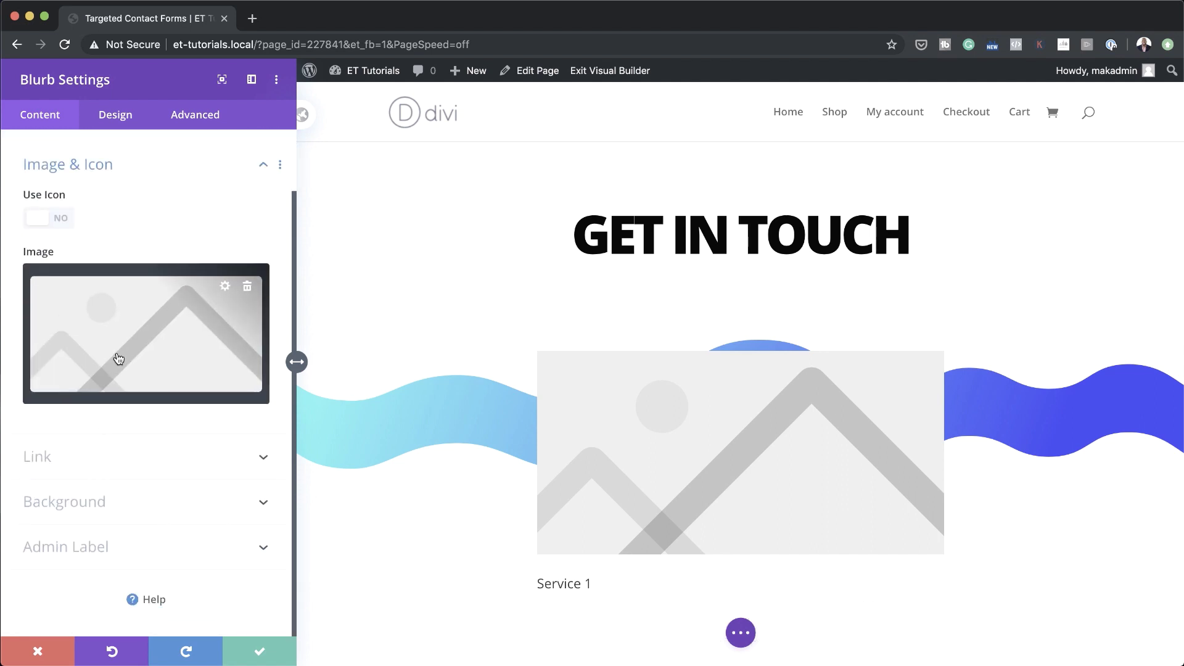
{"action": "left_click", "coordinate": [65, 220]}
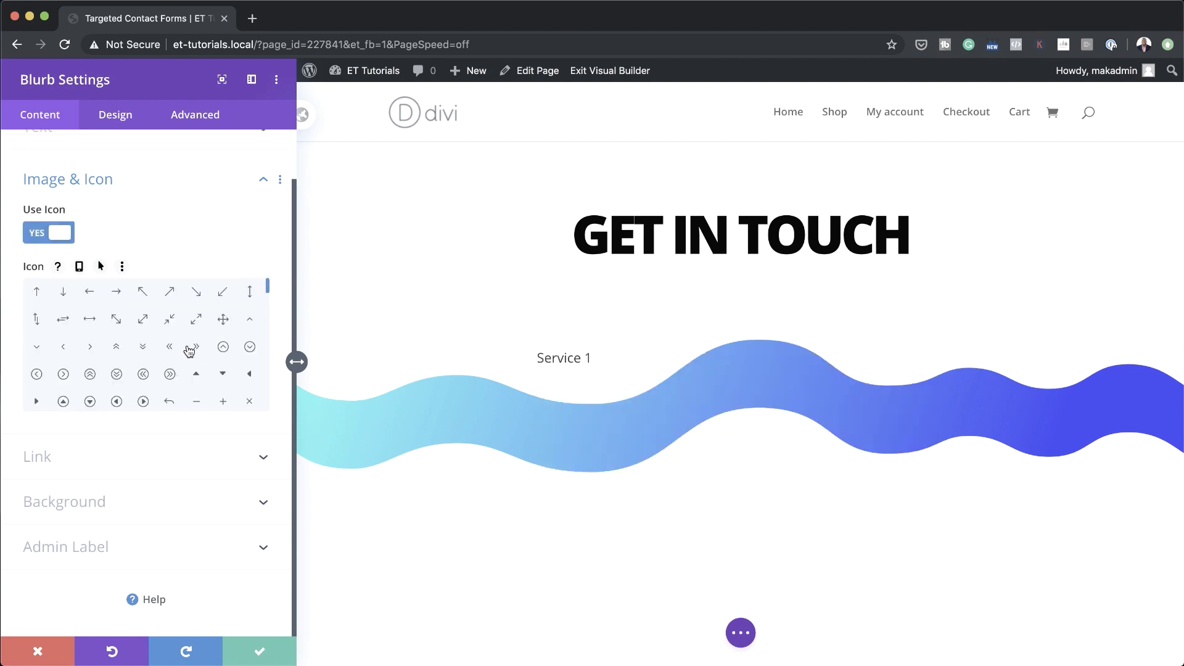
{"action": "left_click_drag", "start_coordinate": [267, 292], "coordinate": [268, 318]}
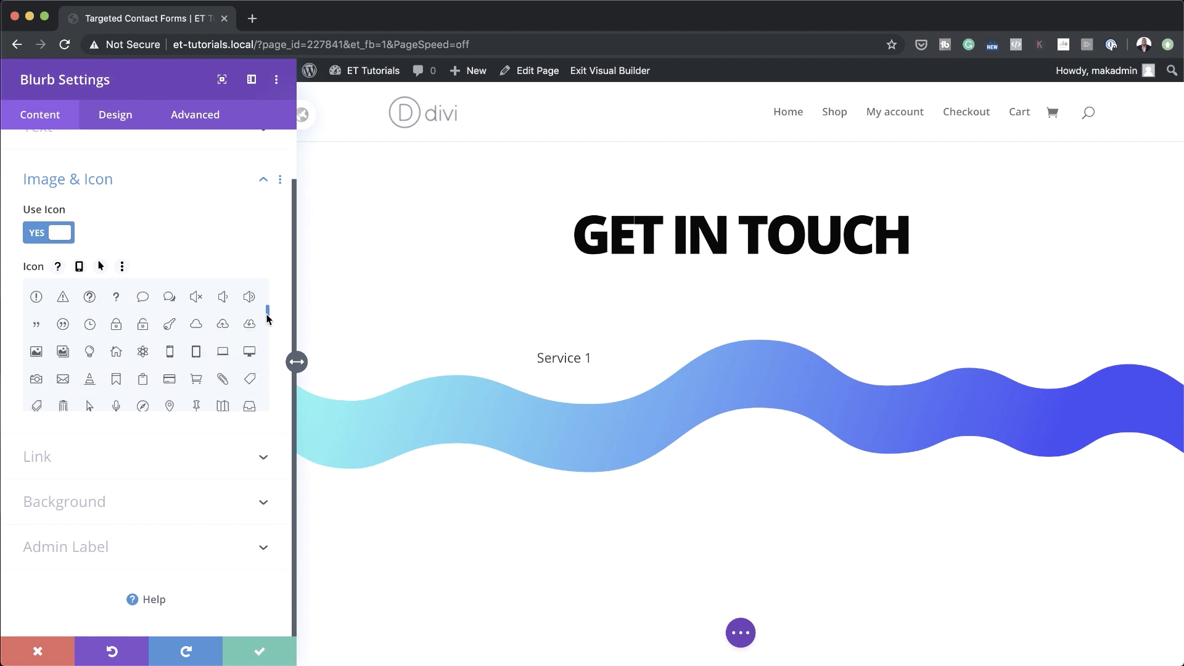
{"action": "left_click_drag", "start_coordinate": [267, 318], "coordinate": [268, 325]}
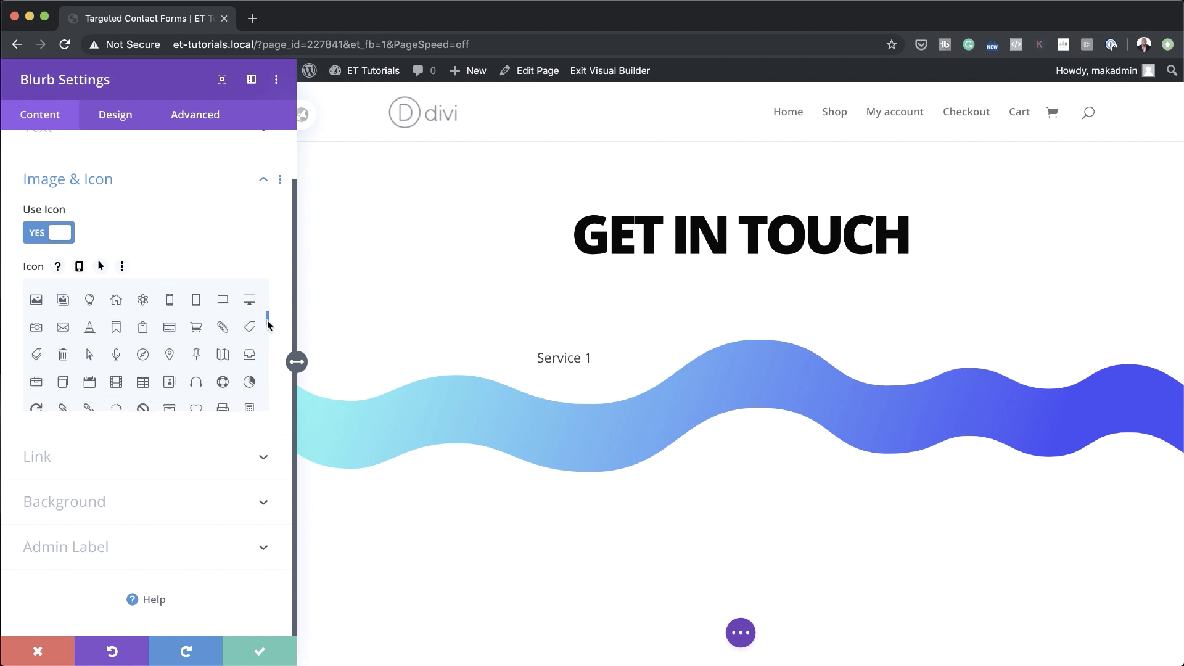
{"action": "left_click", "coordinate": [197, 384]}
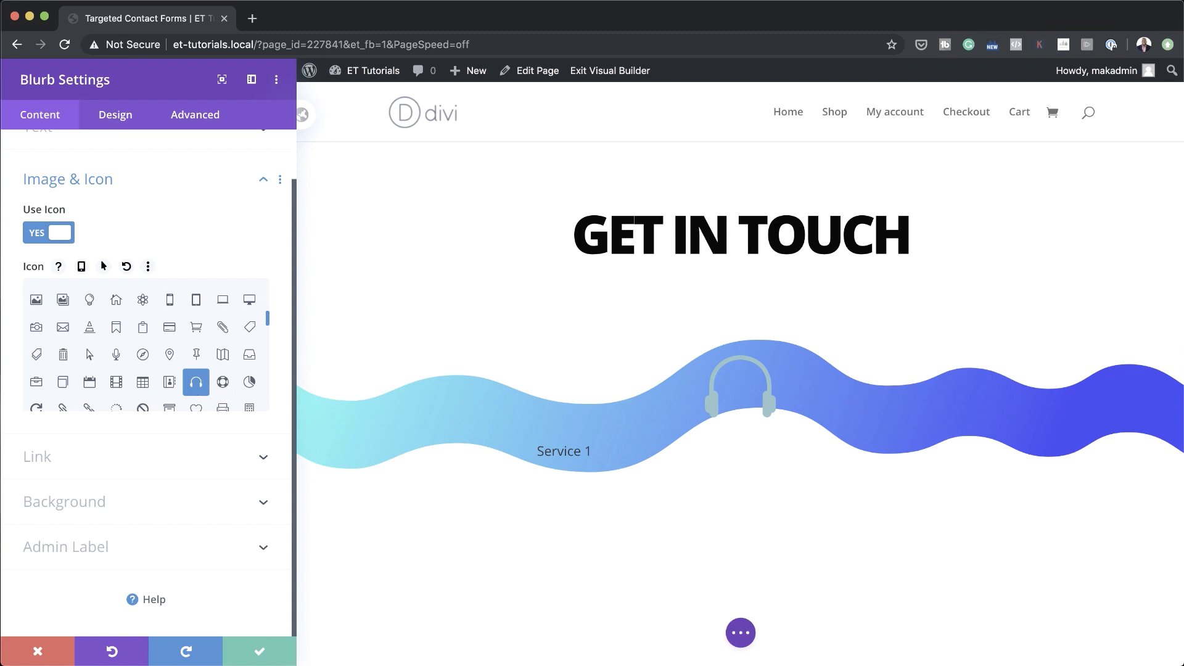
Step: Give the blurb a white background with a hover background color of #000000
{"action": "left_click", "coordinate": [179, 512]}
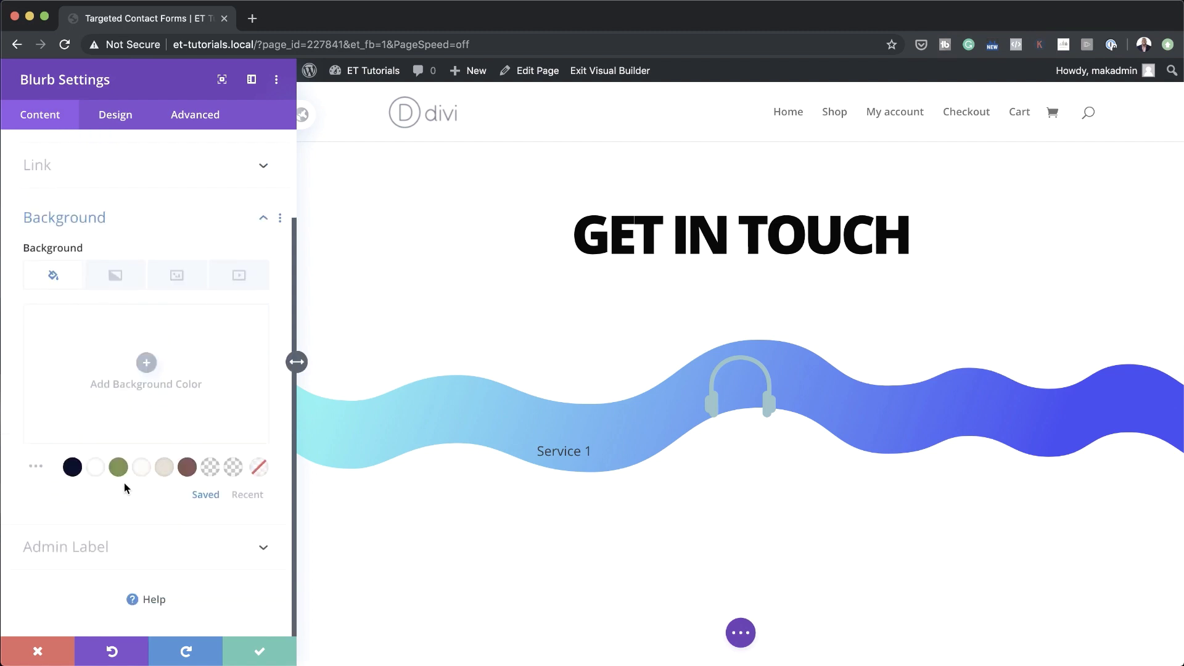
{"action": "left_click", "coordinate": [95, 466]}
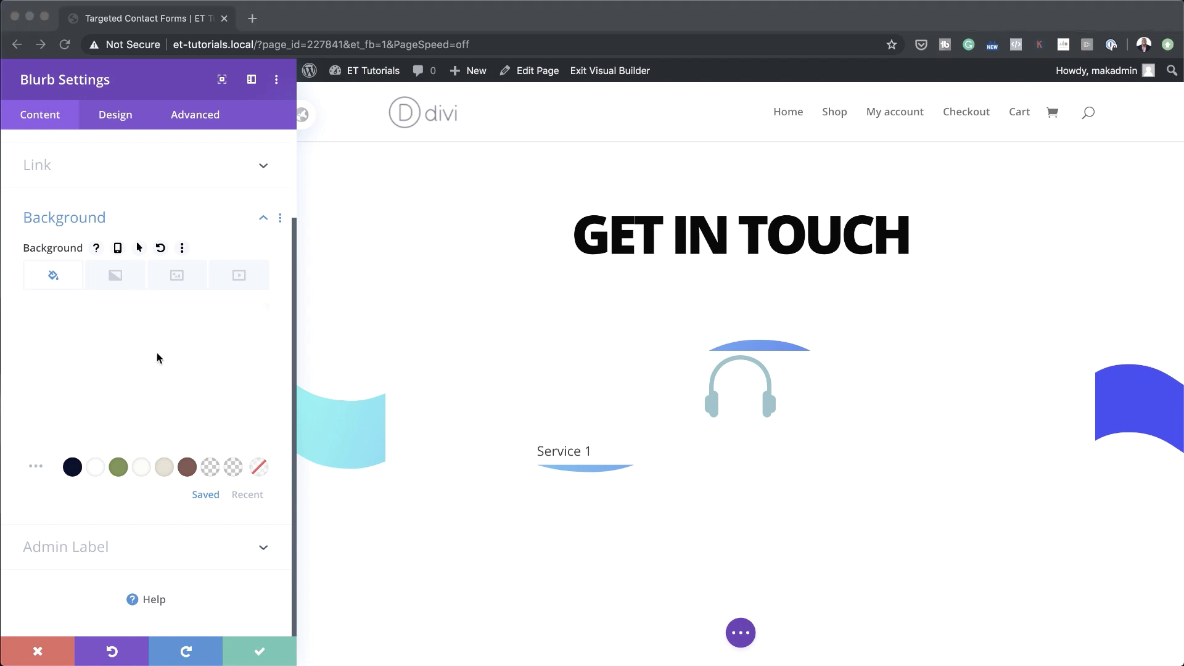
{"action": "left_click", "coordinate": [140, 250]}
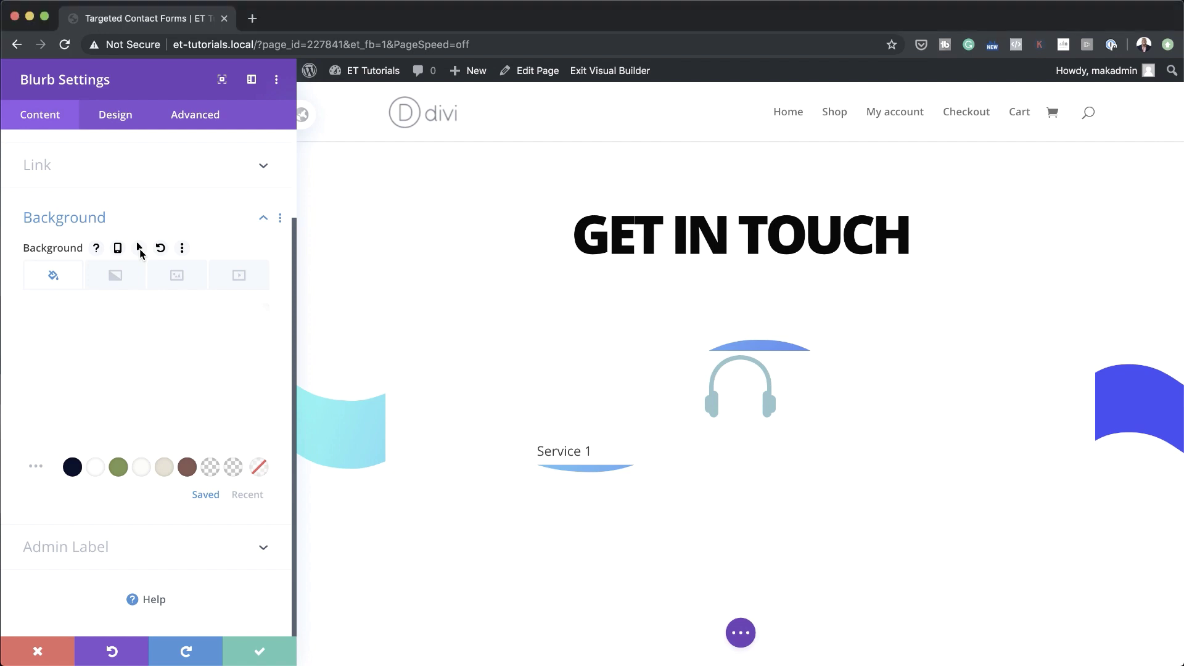
{"action": "left_click", "coordinate": [140, 249]}
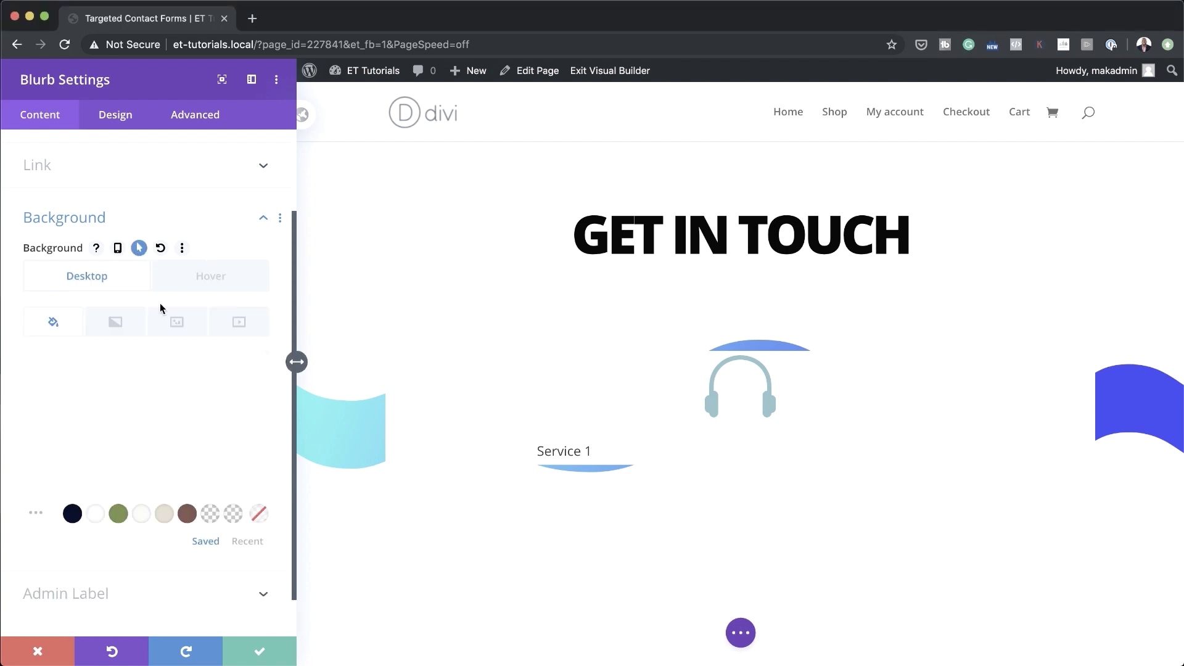
{"action": "left_click", "coordinate": [204, 280]}
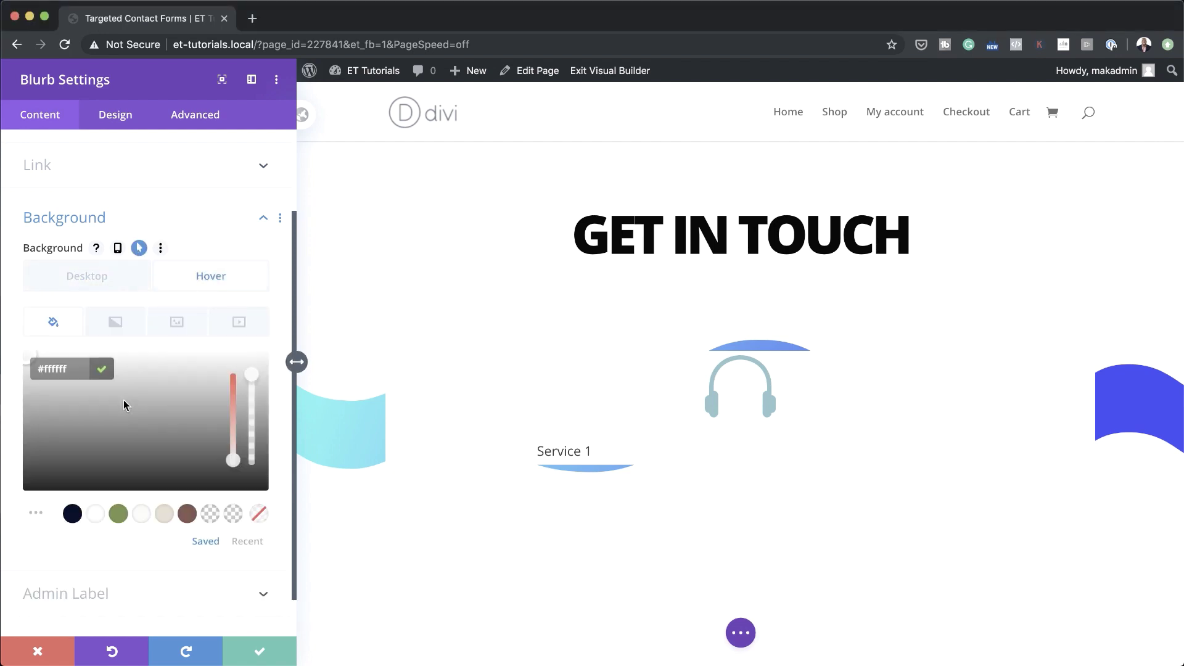
{"action": "left_click", "coordinate": [69, 377]}
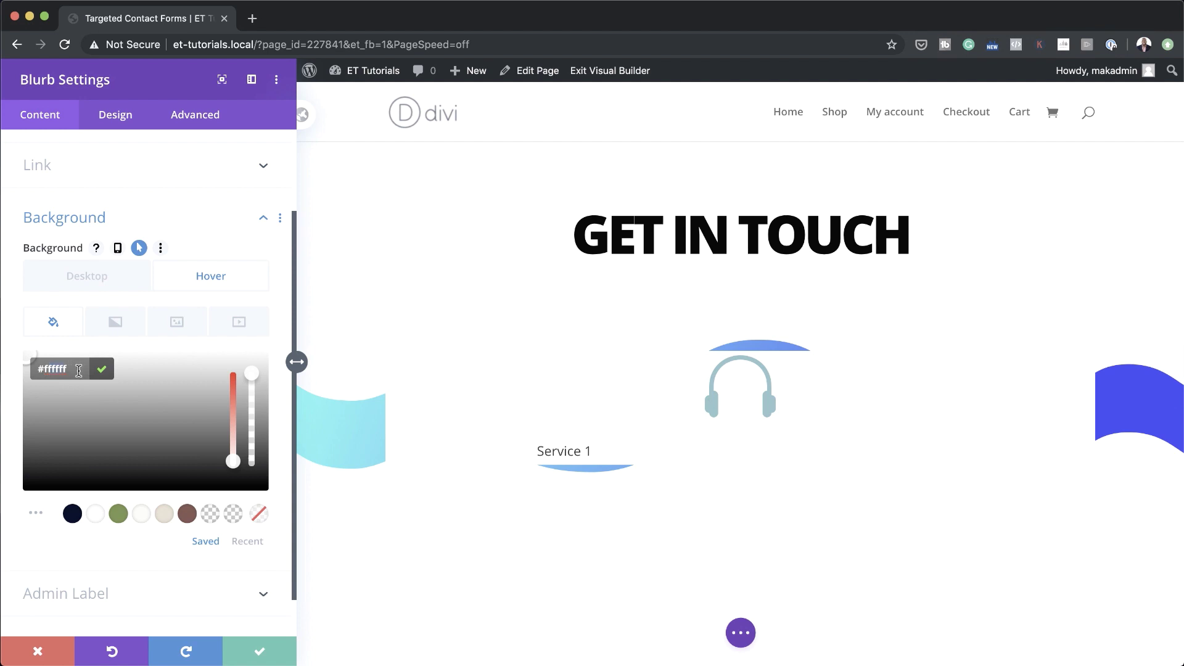
{"action": "key", "text": "ctrl+a"}
{"action": "type", "text": "#000000"}
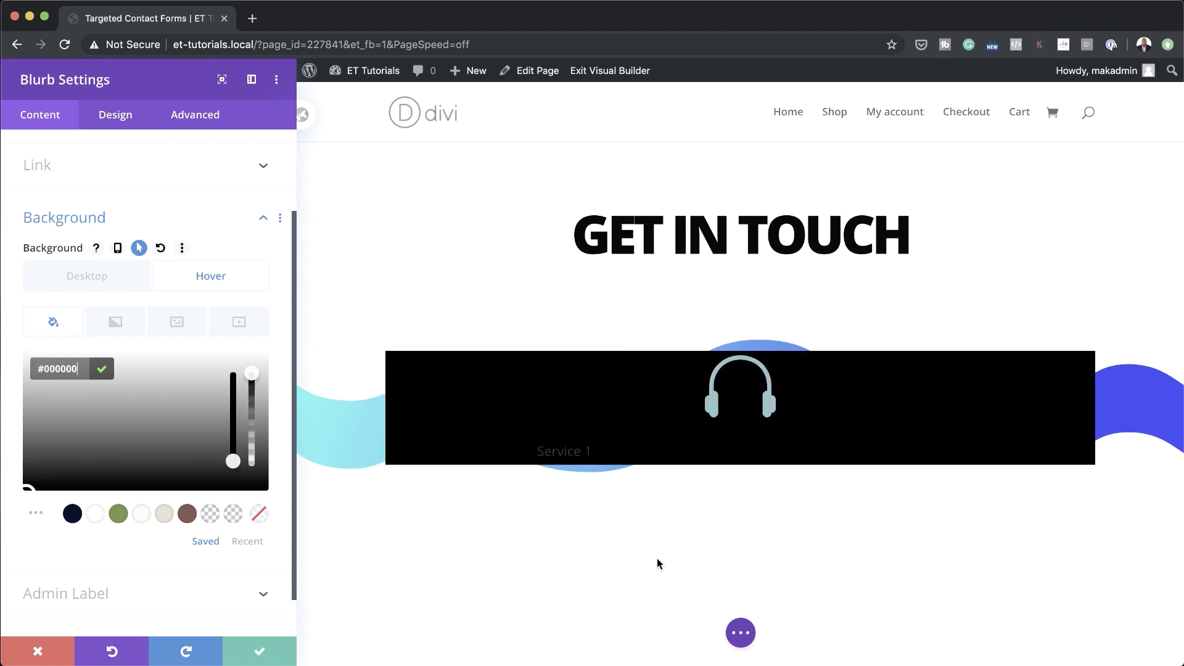
Step: Color the blurb's headphones icon black and enable a custom icon font size of 2.5vw
{"action": "left_click", "coordinate": [123, 121]}
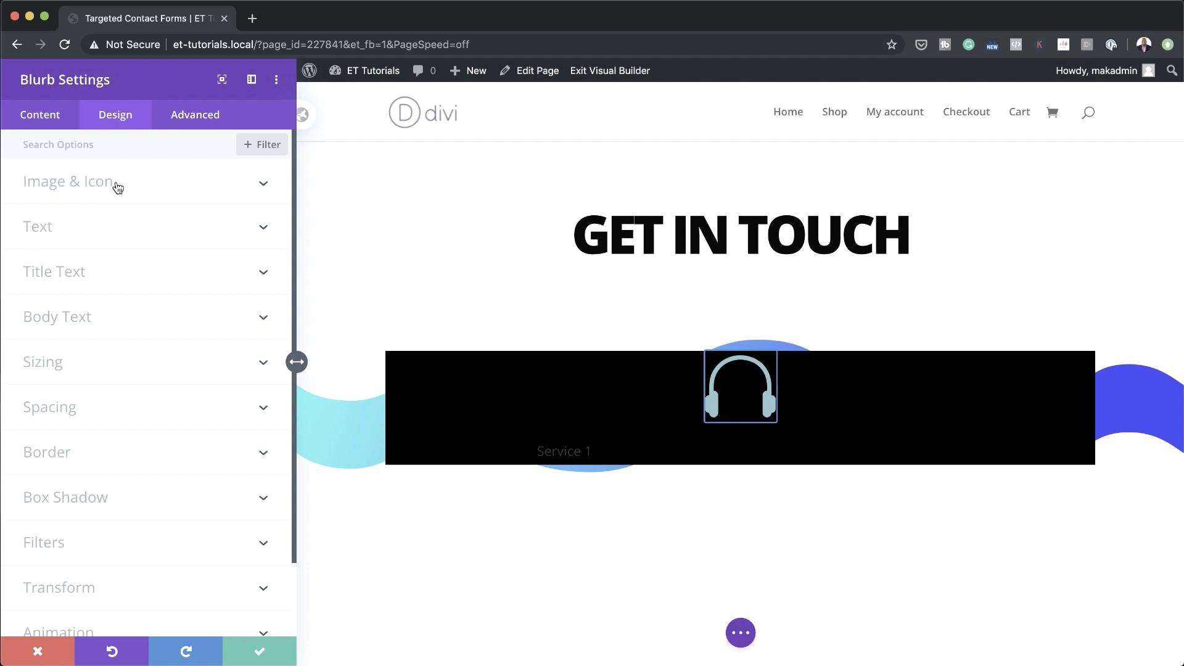
{"action": "left_click", "coordinate": [118, 187]}
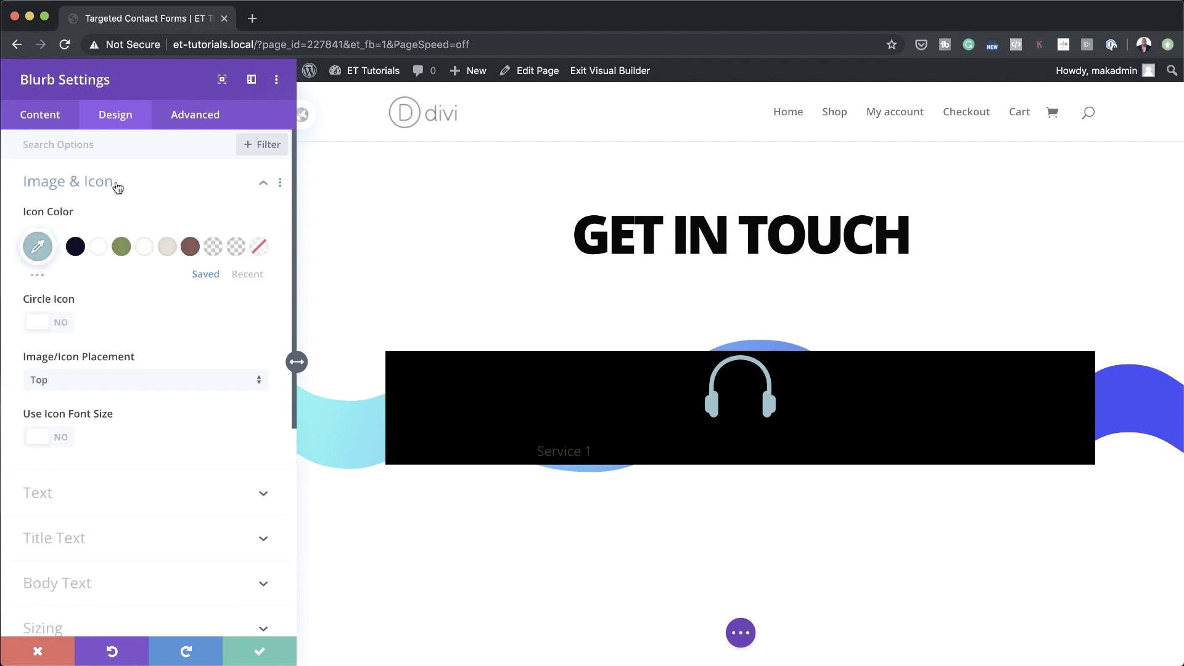
{"action": "left_click", "coordinate": [37, 246]}
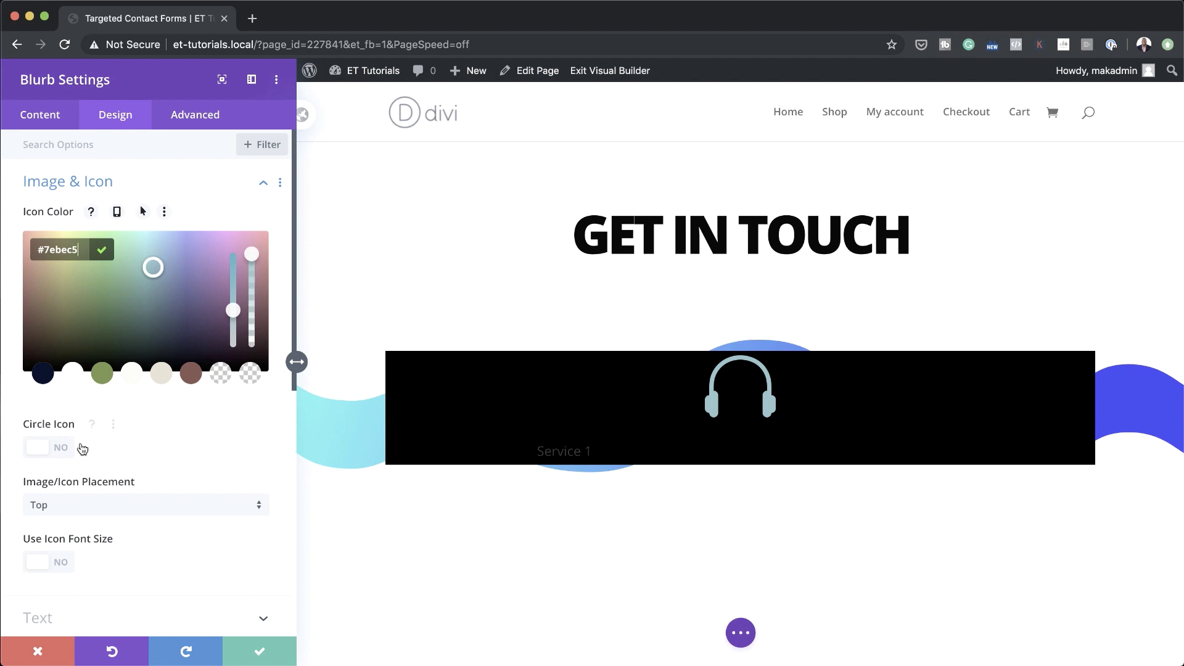
{"action": "left_click", "coordinate": [48, 351]}
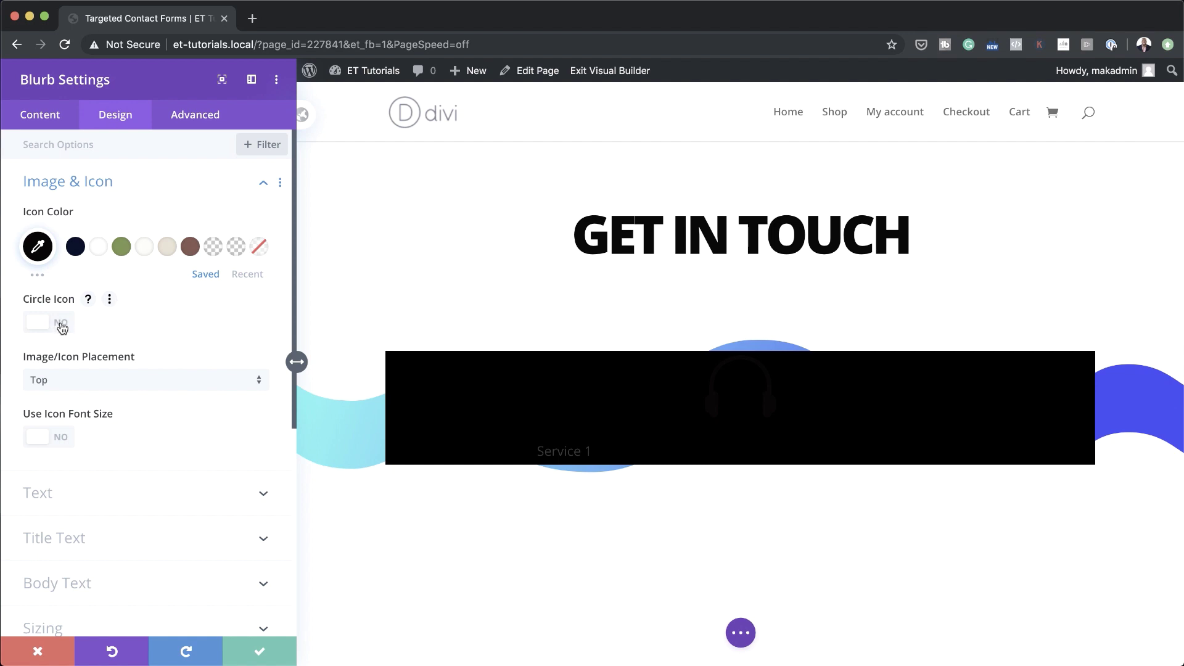
{"action": "left_click", "coordinate": [61, 437]}
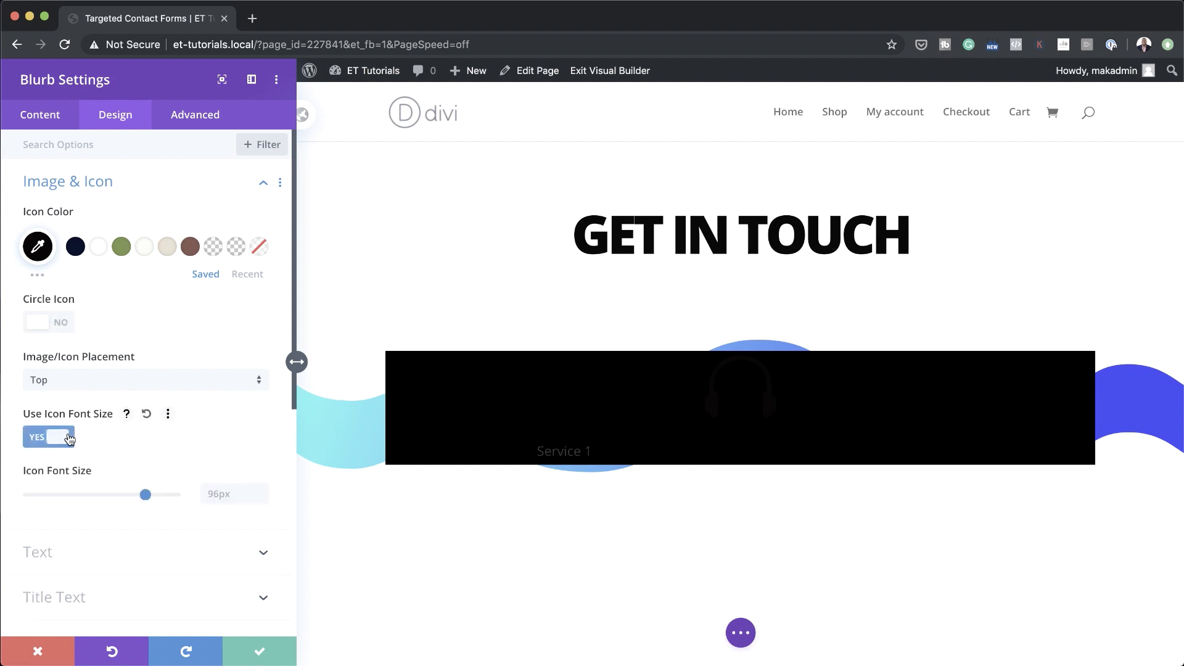
{"action": "left_click", "coordinate": [216, 492]}
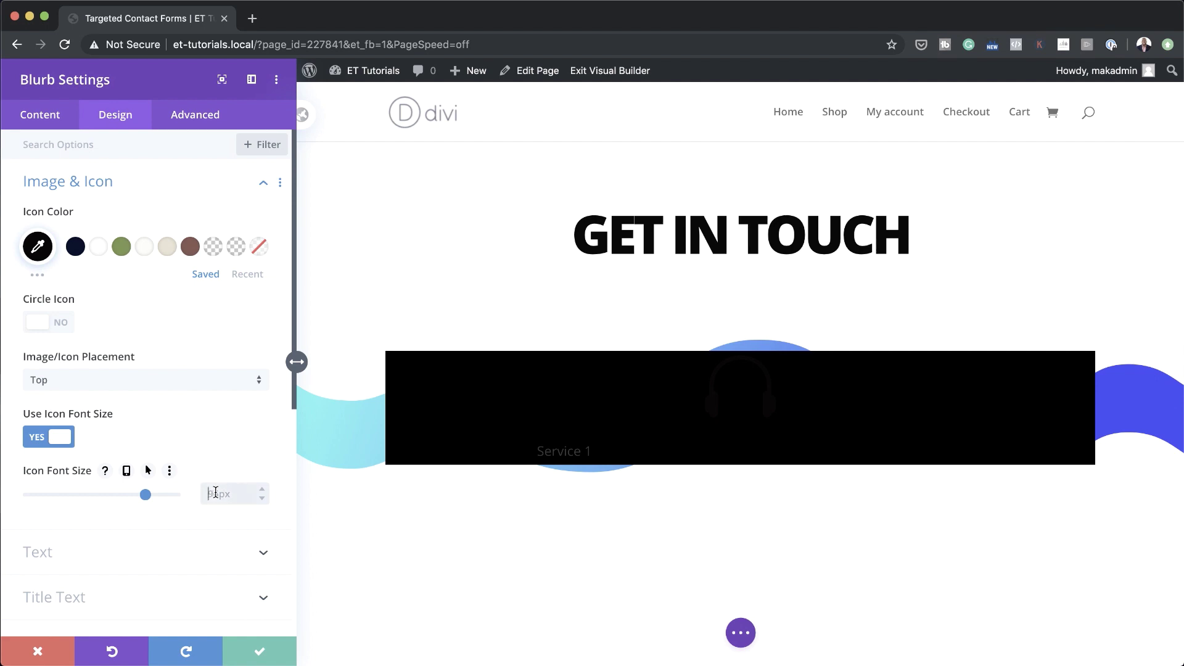
{"action": "key", "text": "super+a"}
{"action": "type", "text": "2.5vw"}
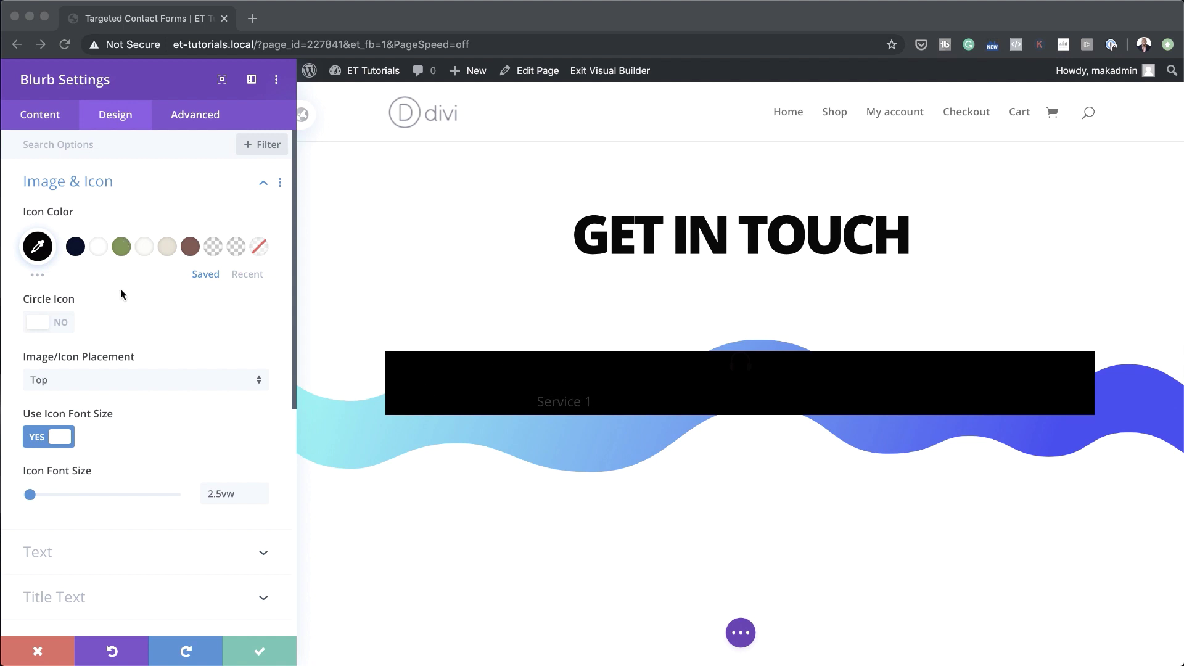
Step: Enable a hover state for the blurb's icon color and make the hover color white
{"action": "mouse_move", "coordinate": [78, 219]}
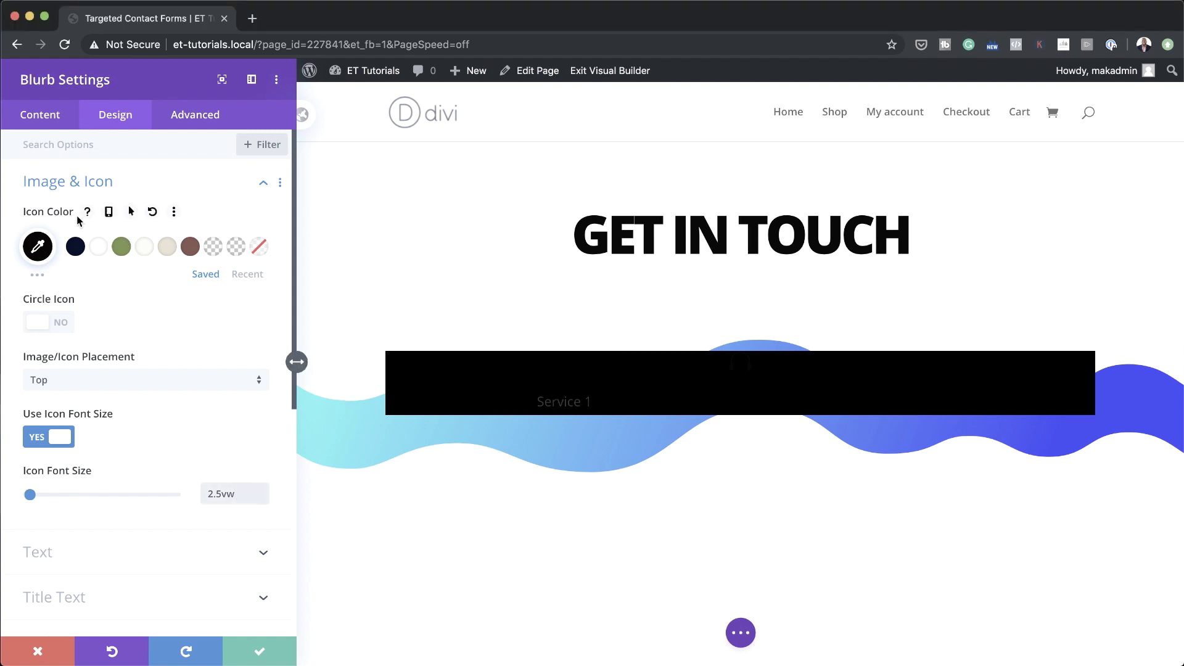
{"action": "left_click", "coordinate": [130, 213]}
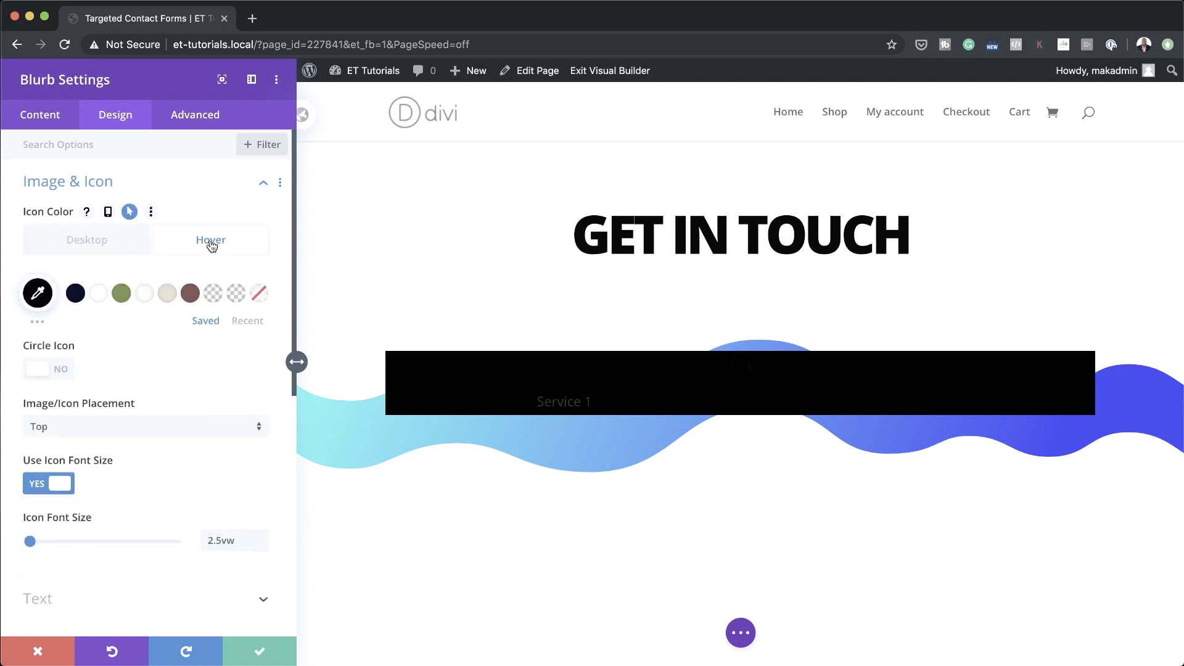
{"action": "left_click", "coordinate": [100, 294]}
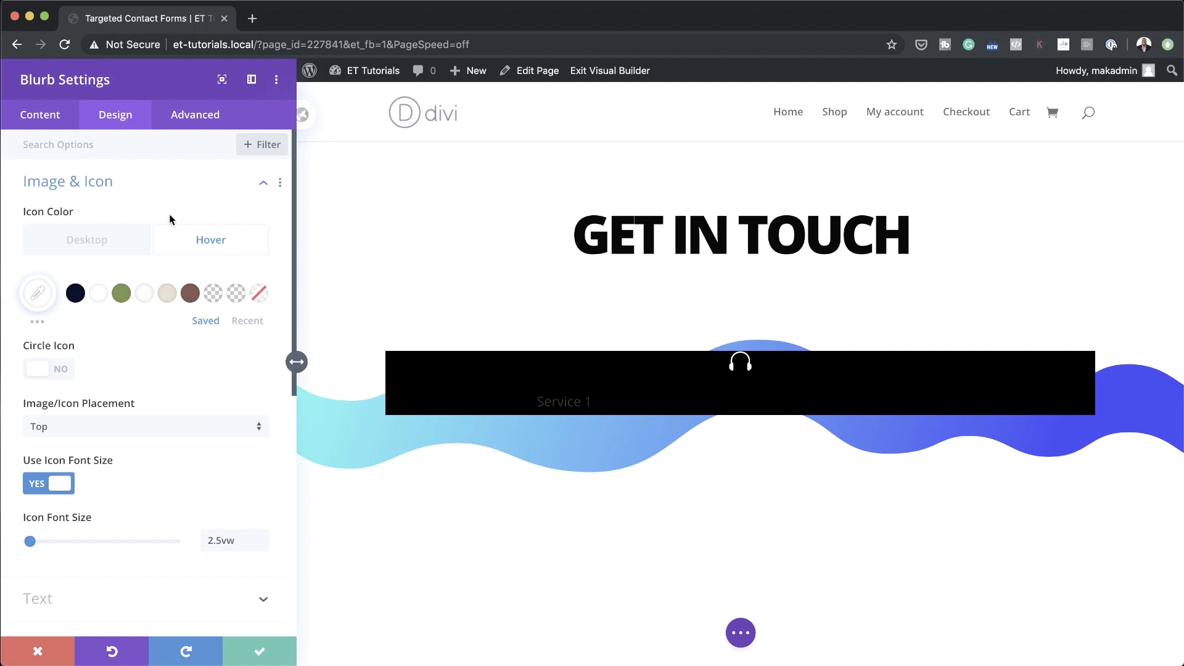
Step: Style the blurb title as Ultra Bold uppercase text with center alignment
{"action": "left_click", "coordinate": [537, 395]}
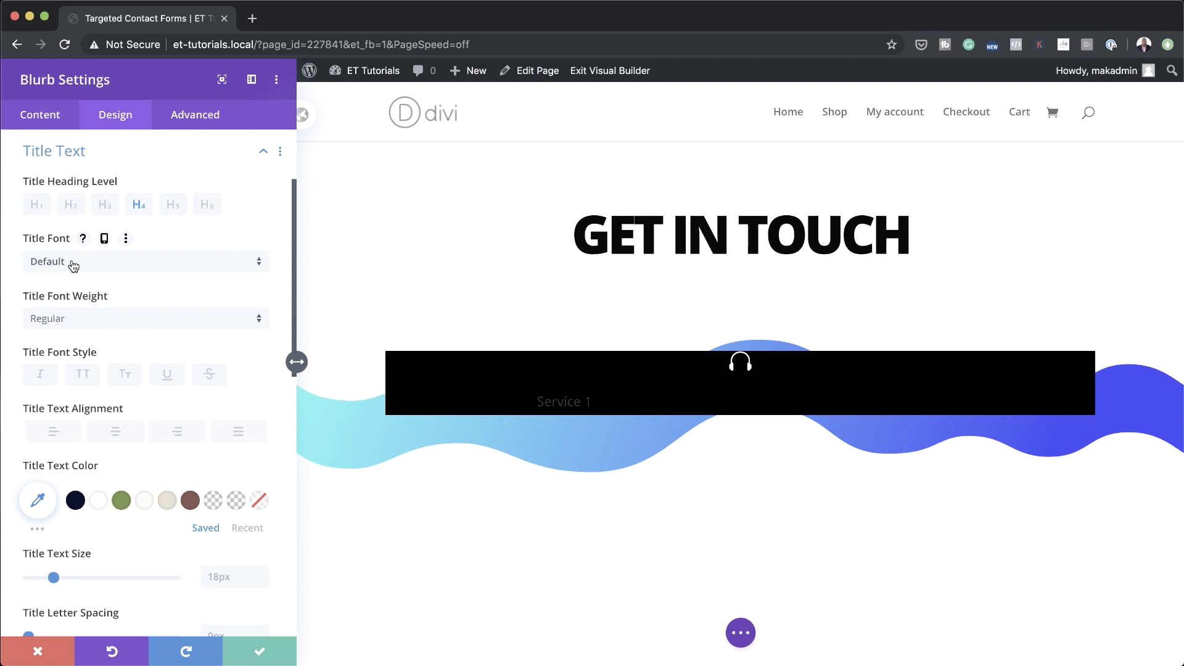
{"action": "left_click", "coordinate": [74, 319]}
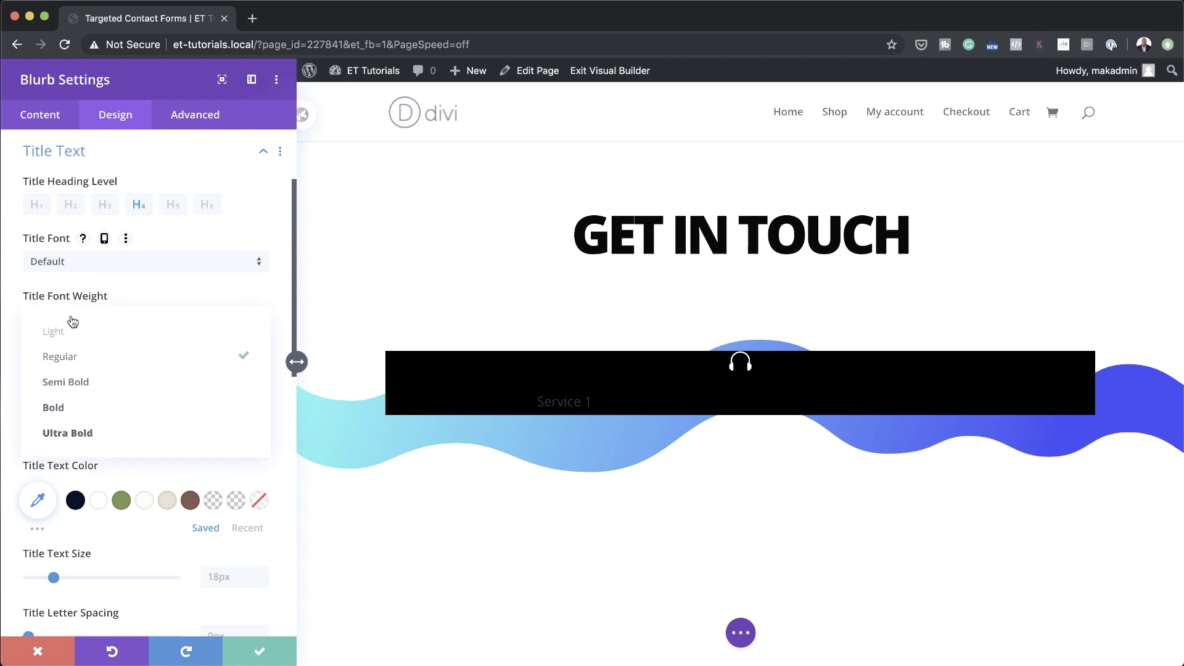
{"action": "left_click", "coordinate": [117, 432]}
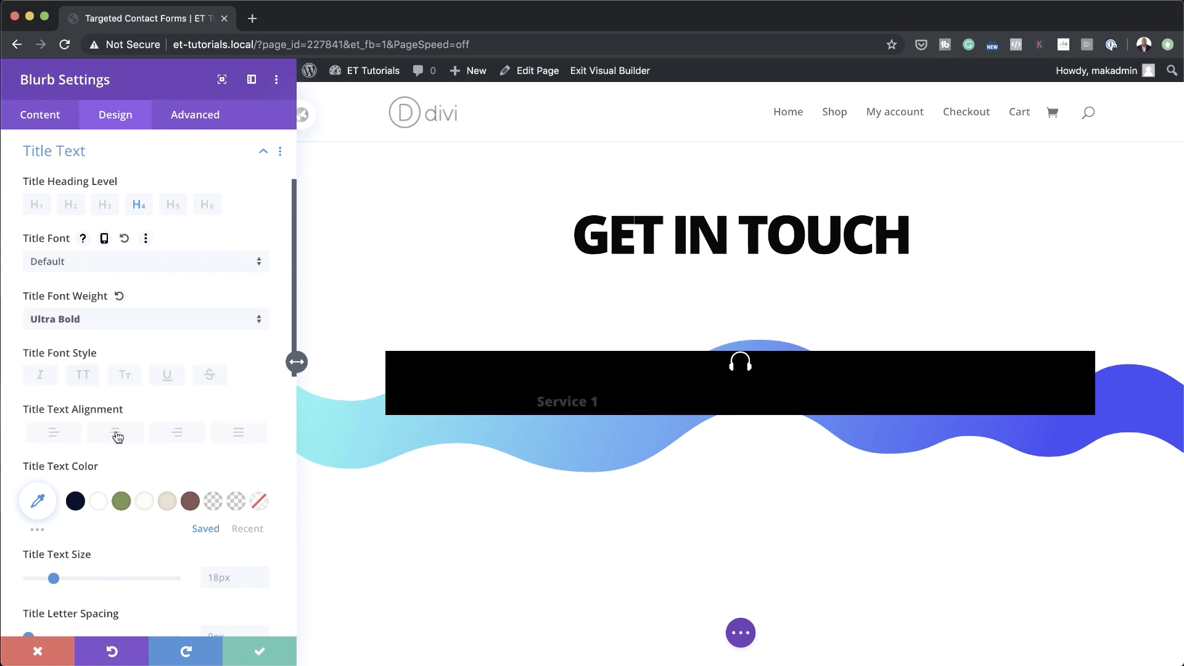
{"action": "left_click", "coordinate": [84, 379]}
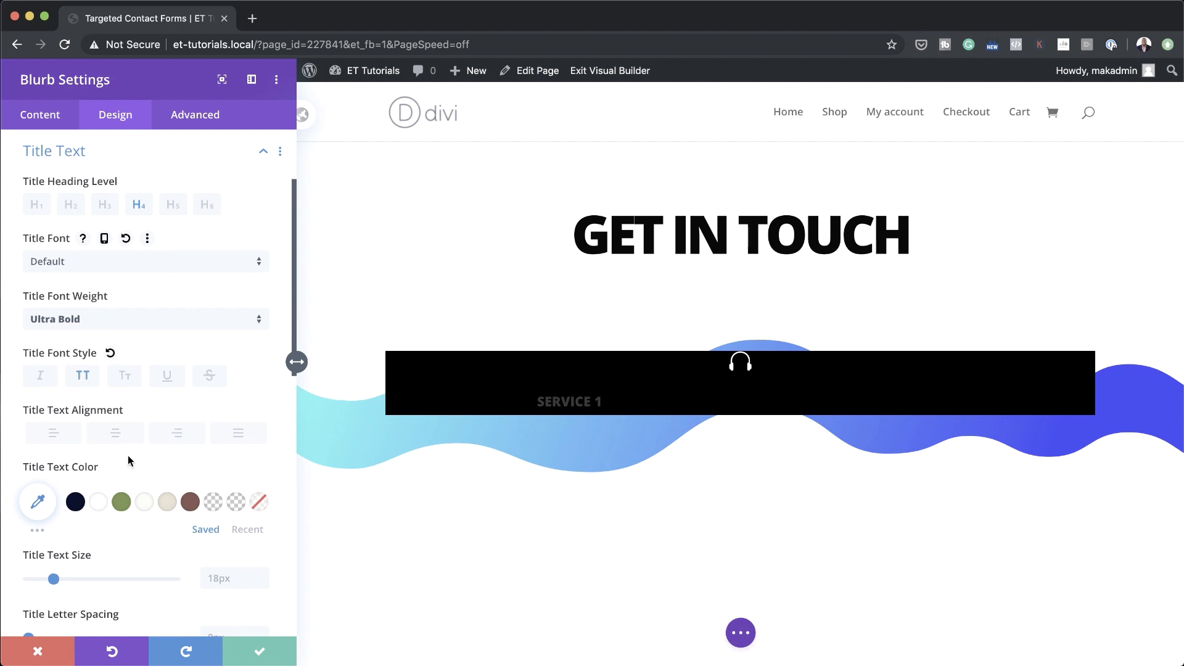
{"action": "left_click", "coordinate": [120, 435]}
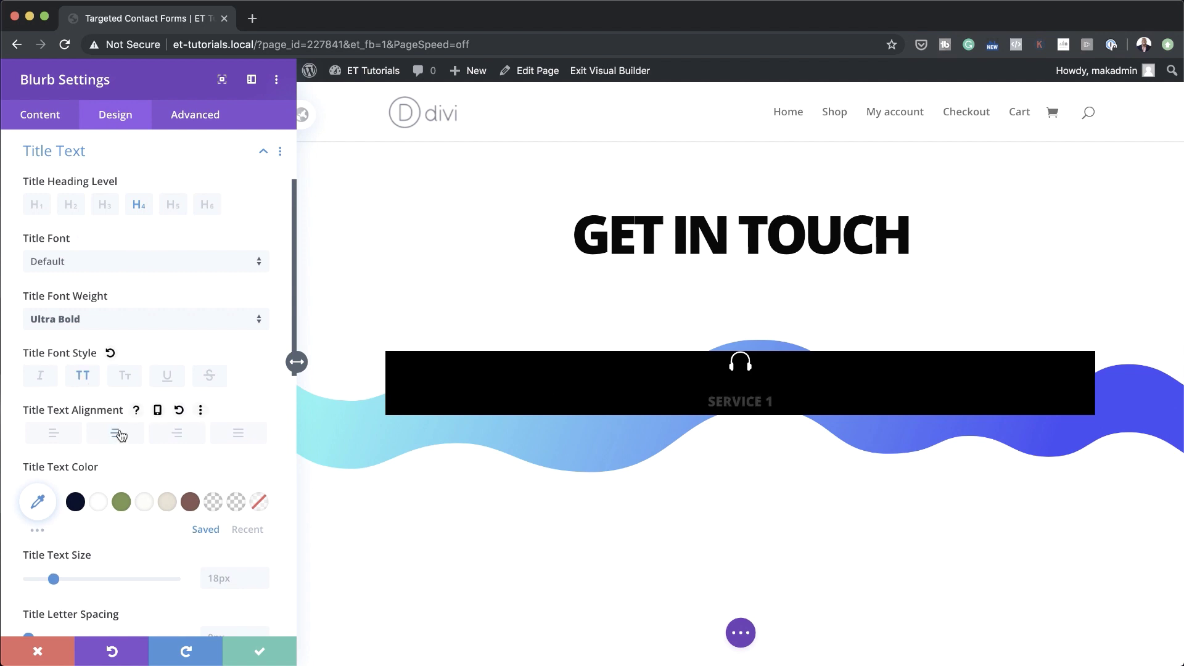
Step: Set the blurb's title text color to #0c0c0c and its text size to 0.9vw
{"action": "left_click", "coordinate": [39, 501]}
{"action": "left_click_drag", "start_coordinate": [101, 565], "coordinate": [101, 623]}
{"action": "scroll", "coordinate": [101, 565], "scroll_direction": "down", "scroll_amount": 4}
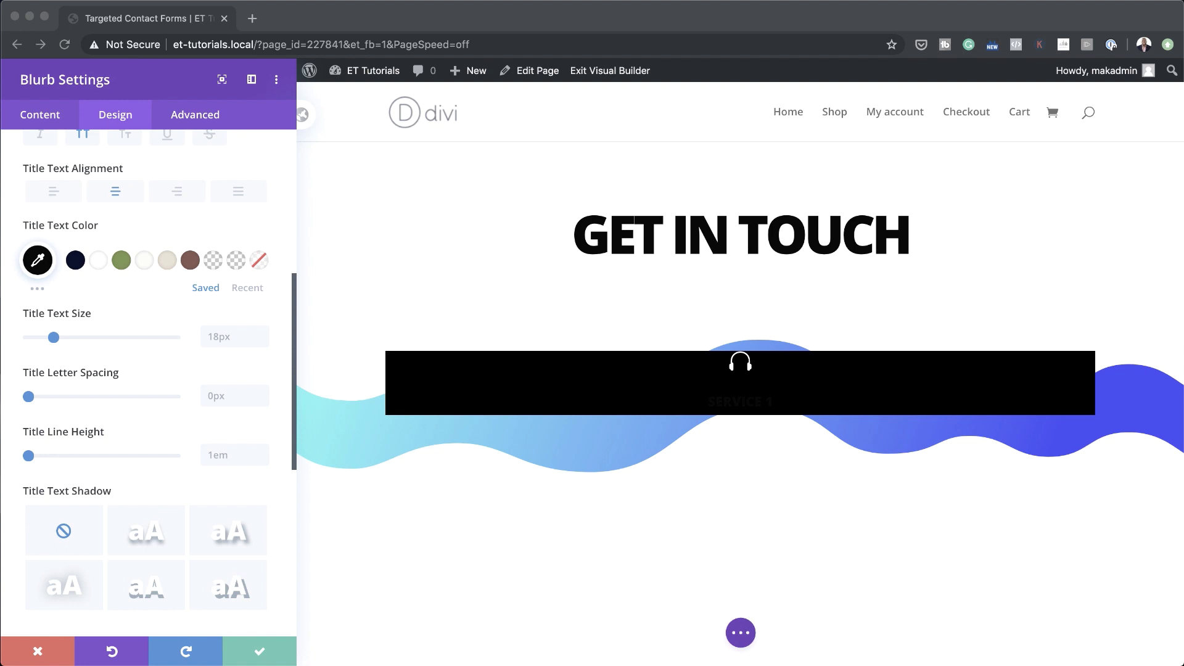
{"action": "type", "text": "0.9vw"}
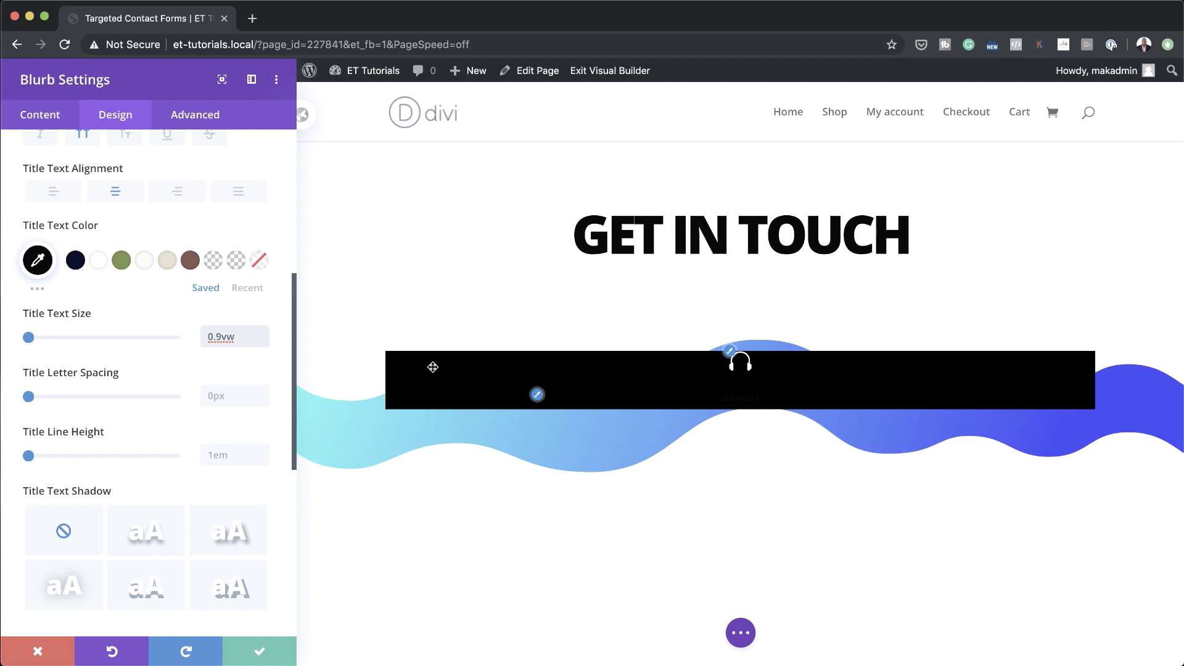
Step: Switch the blurb's background setting to its desktop state to preview the non-hover look
{"action": "left_click", "coordinate": [46, 117]}
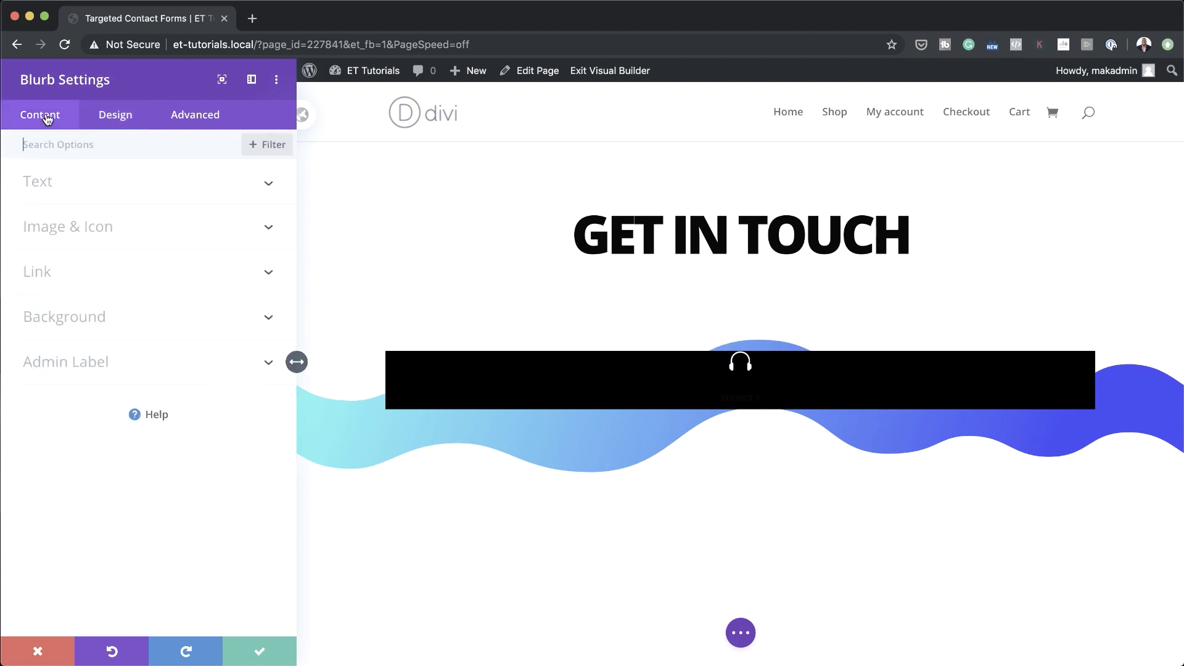
{"action": "left_click", "coordinate": [62, 321]}
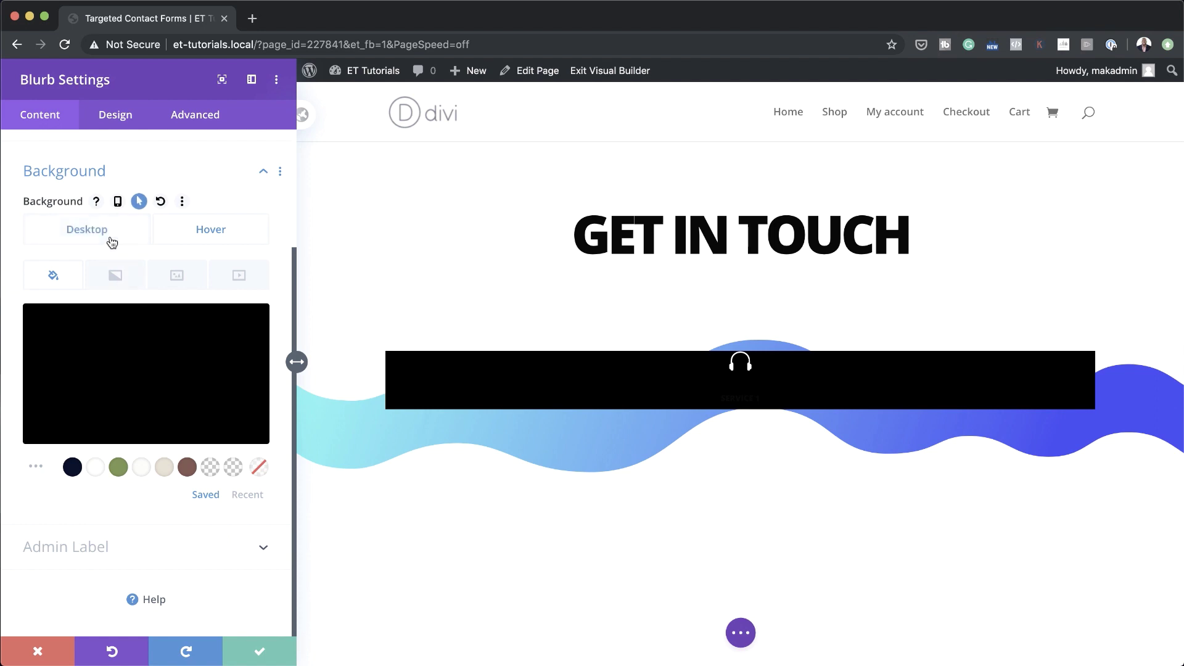
{"action": "left_click", "coordinate": [112, 242]}
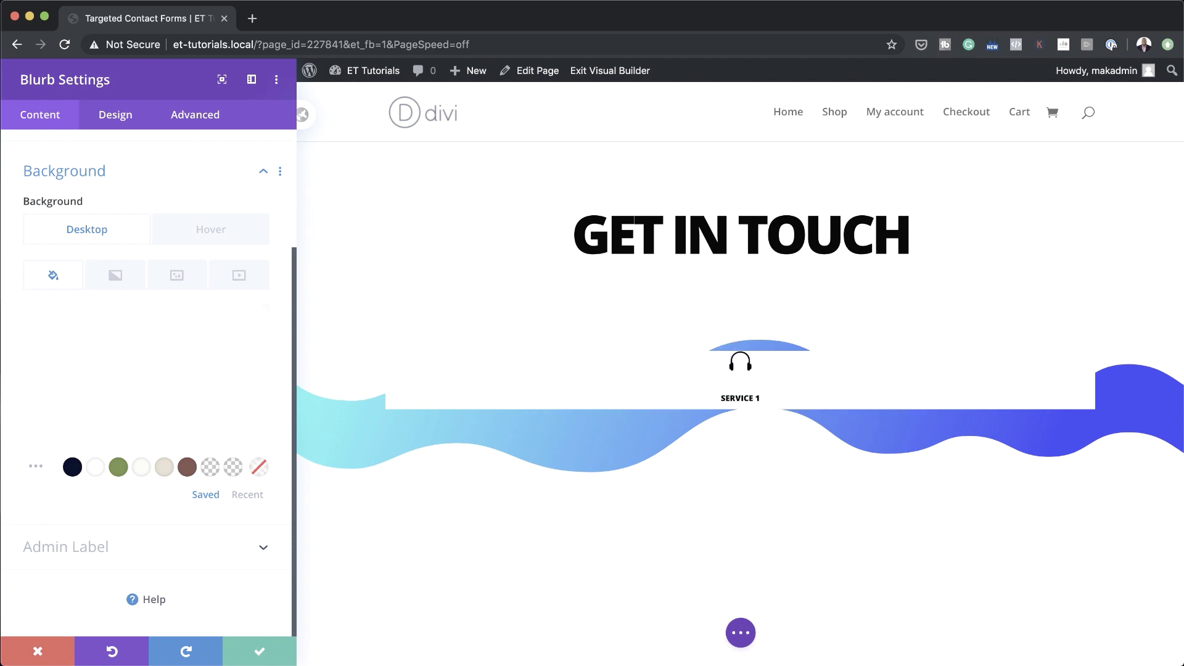
Step: Give the blurb's title text a white hover color, then return the color setting to its desktop state
{"action": "left_click", "coordinate": [117, 117]}
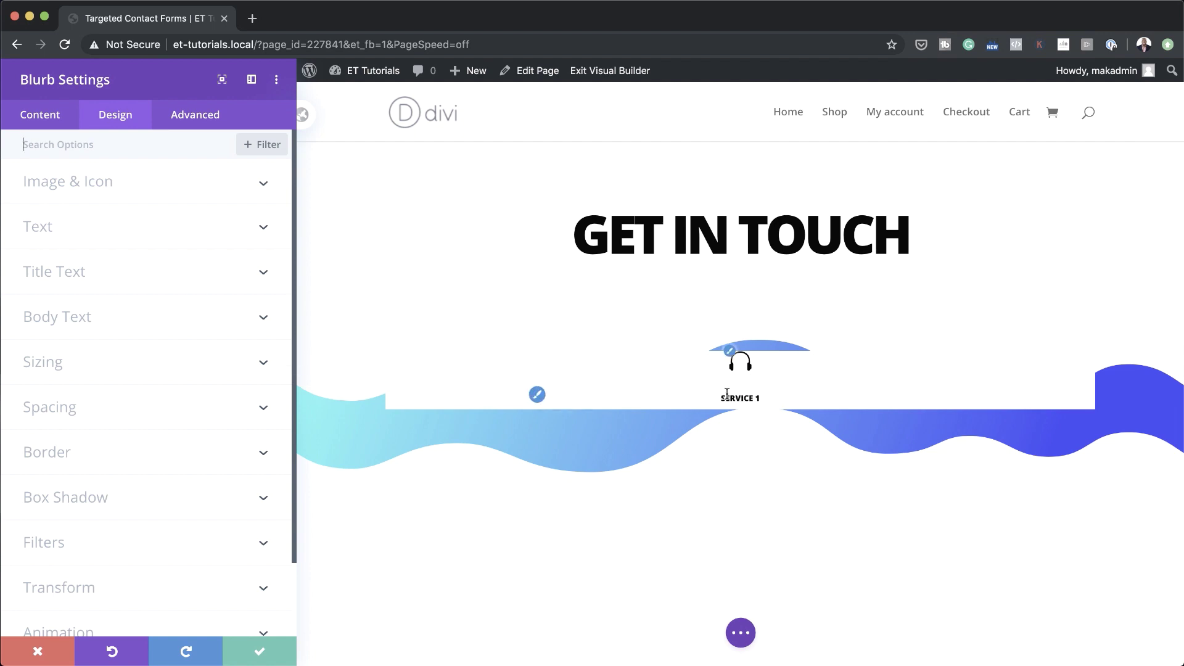
{"action": "left_click", "coordinate": [537, 395]}
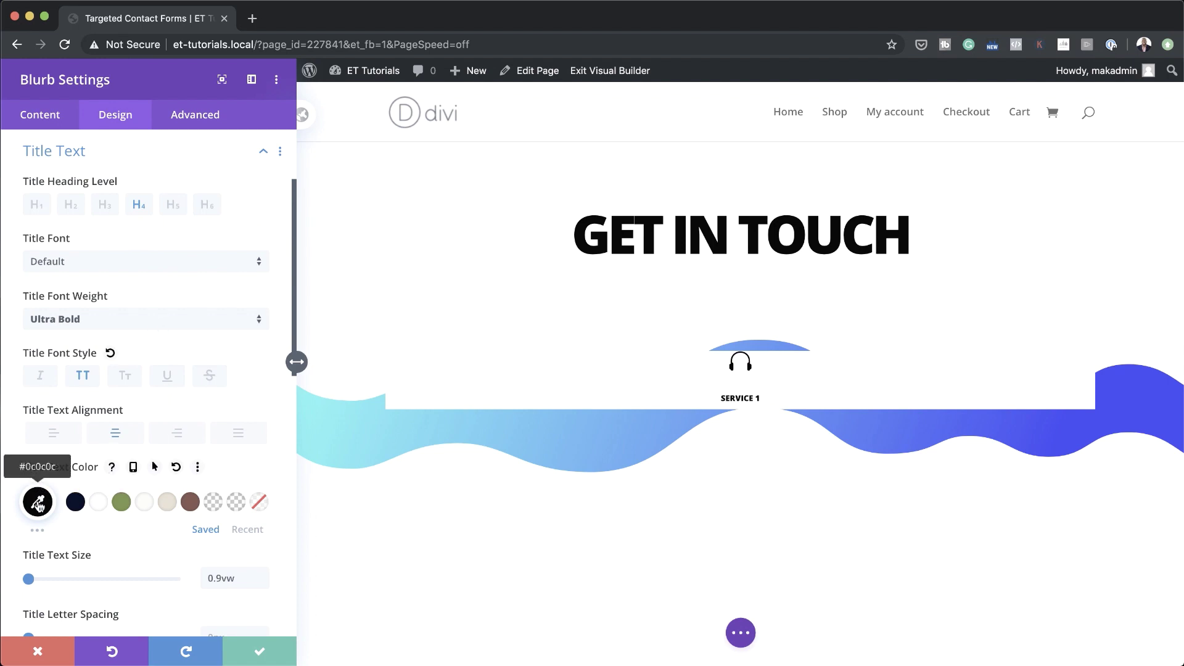
{"action": "left_click", "coordinate": [38, 503]}
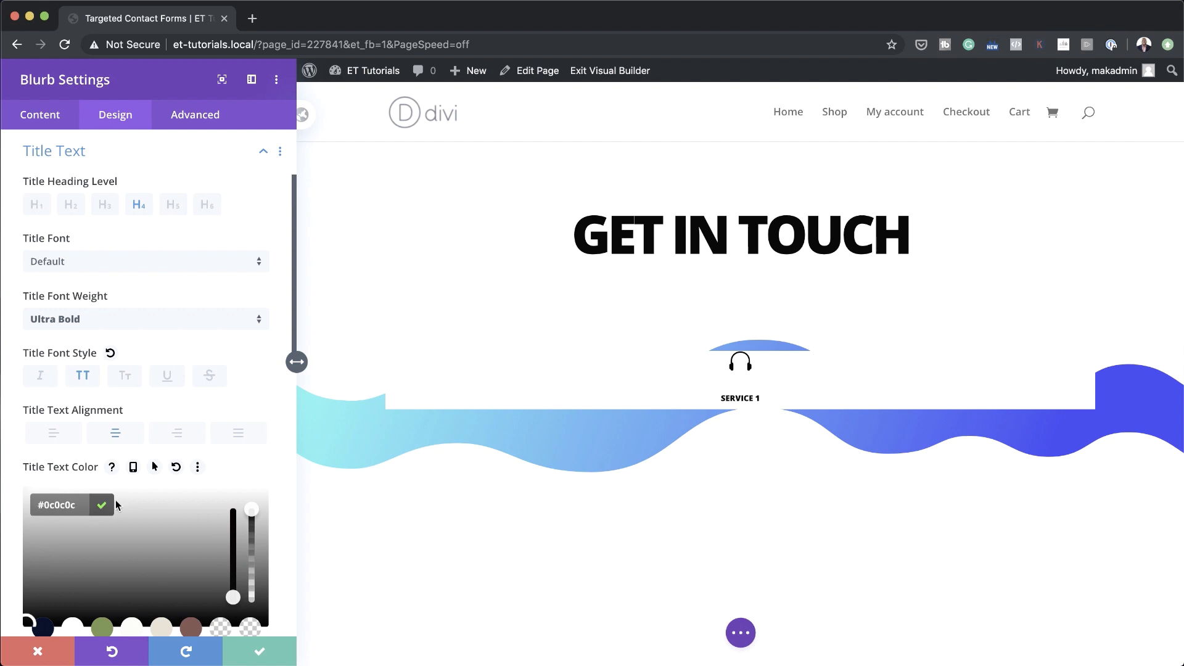
{"action": "left_click", "coordinate": [154, 466]}
{"action": "left_click", "coordinate": [230, 507]}
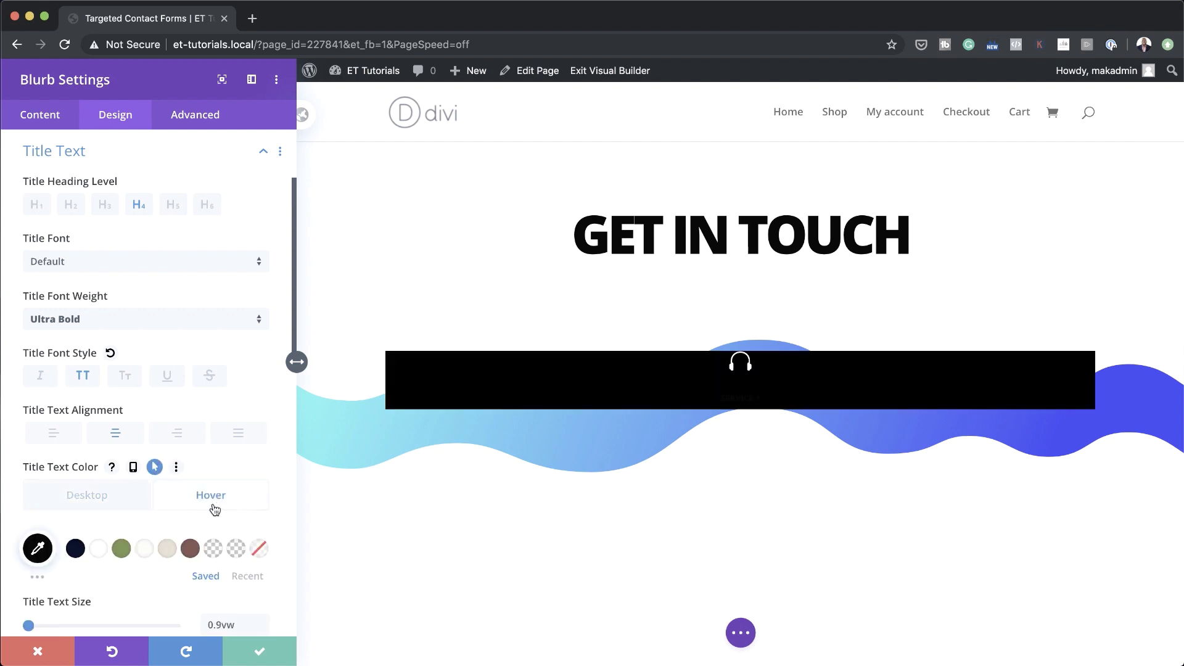
{"action": "left_click", "coordinate": [99, 555]}
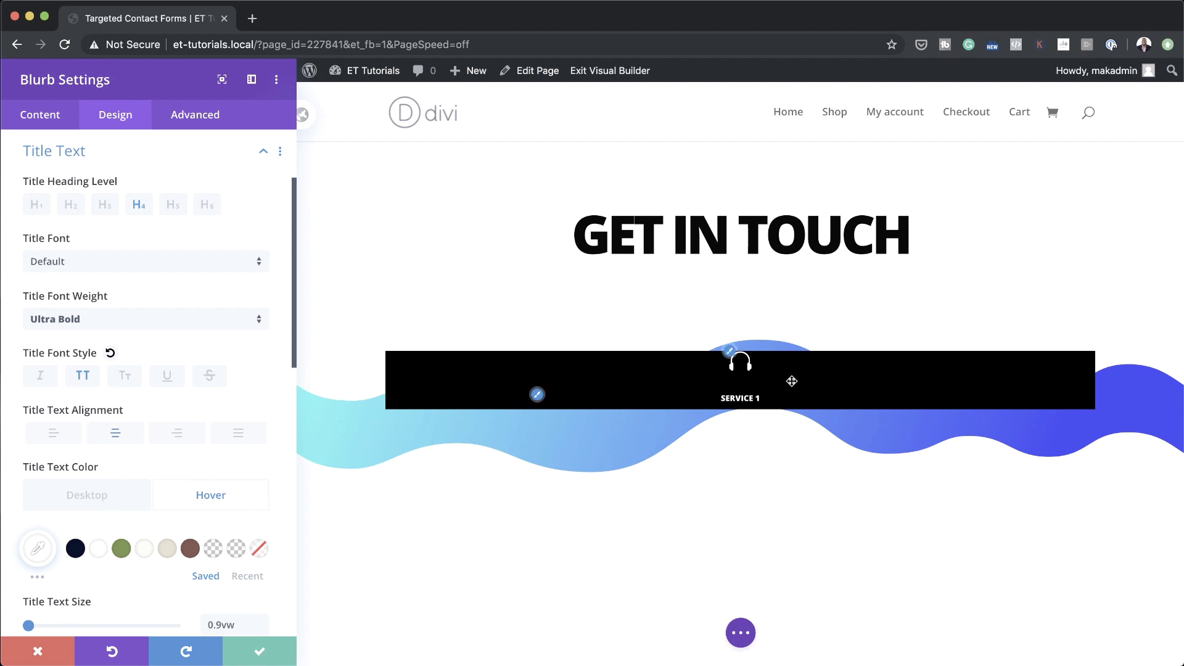
{"action": "left_click", "coordinate": [91, 501]}
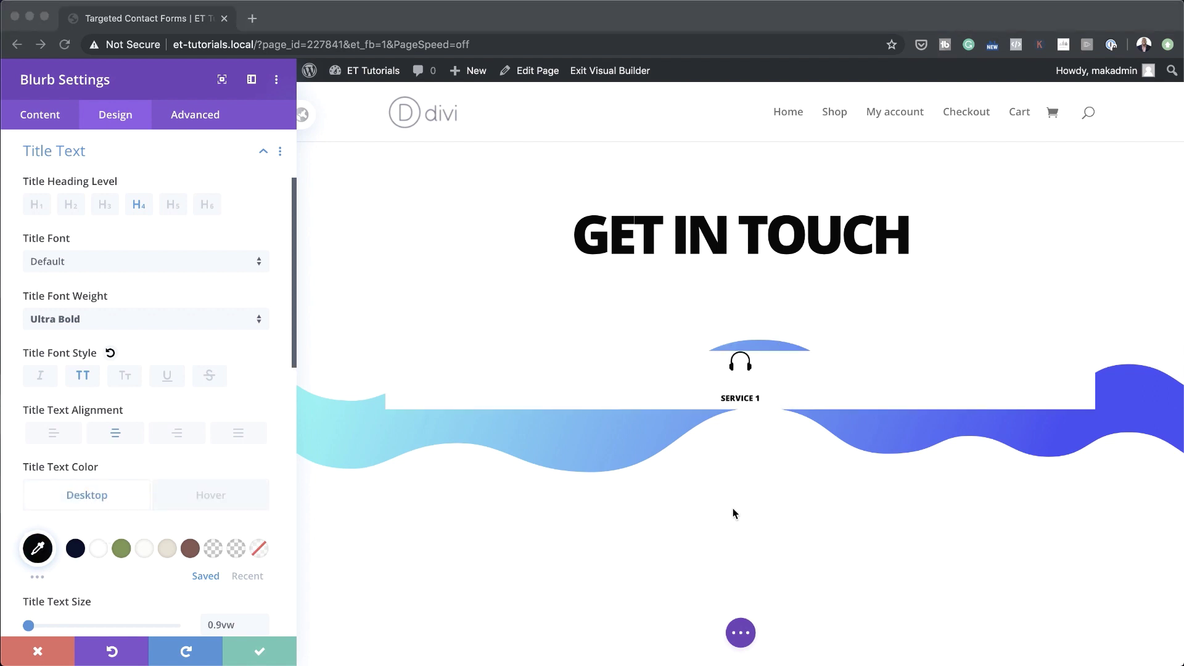
Step: Set the blurb's width to 10vw and center its module alignment
{"action": "scroll", "coordinate": [204, 487], "scroll_direction": "down", "scroll_amount": 10}
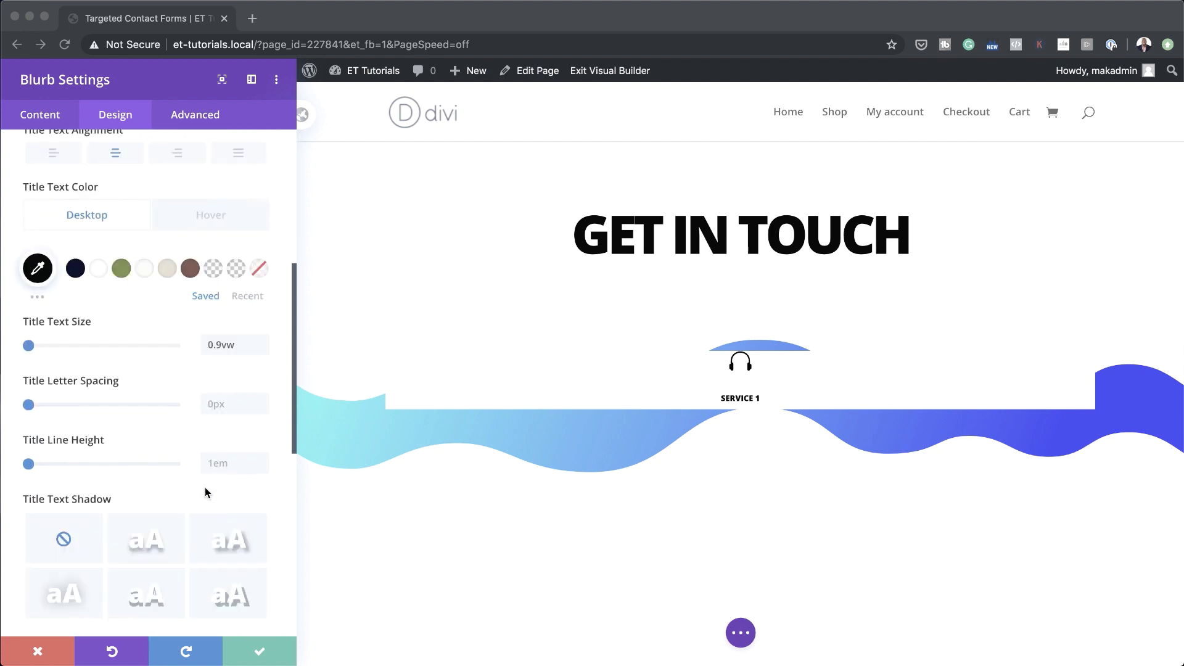
{"action": "left_click", "coordinate": [64, 278]}
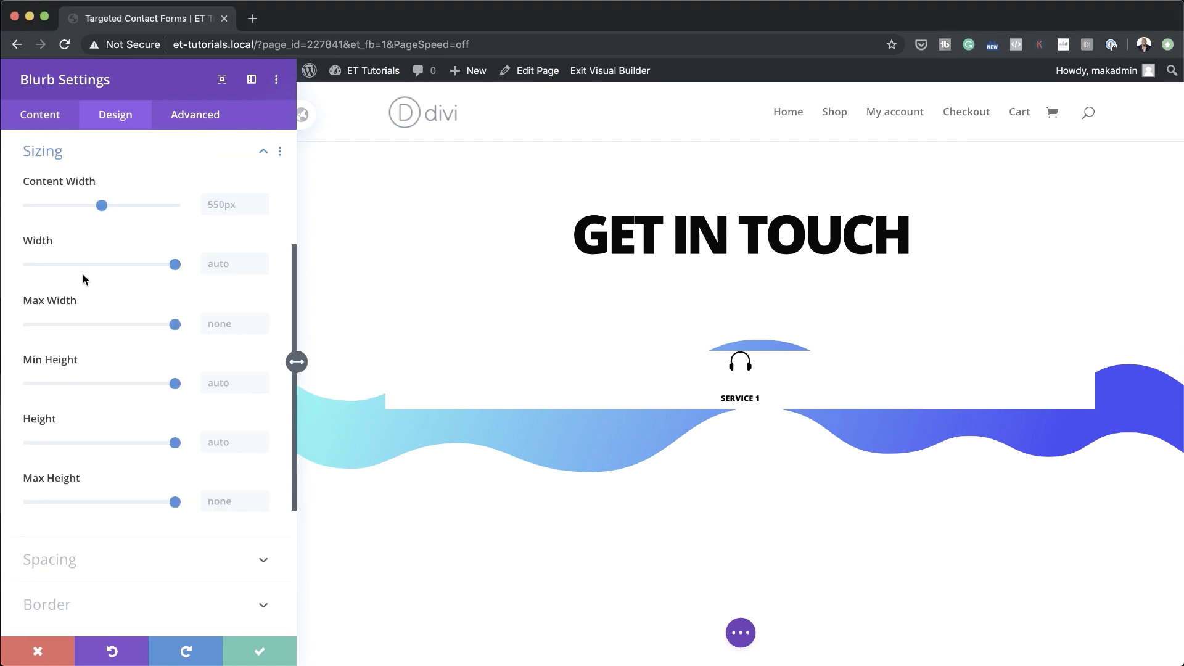
{"action": "left_click", "coordinate": [222, 263]}
{"action": "type", "text": "10vw"}
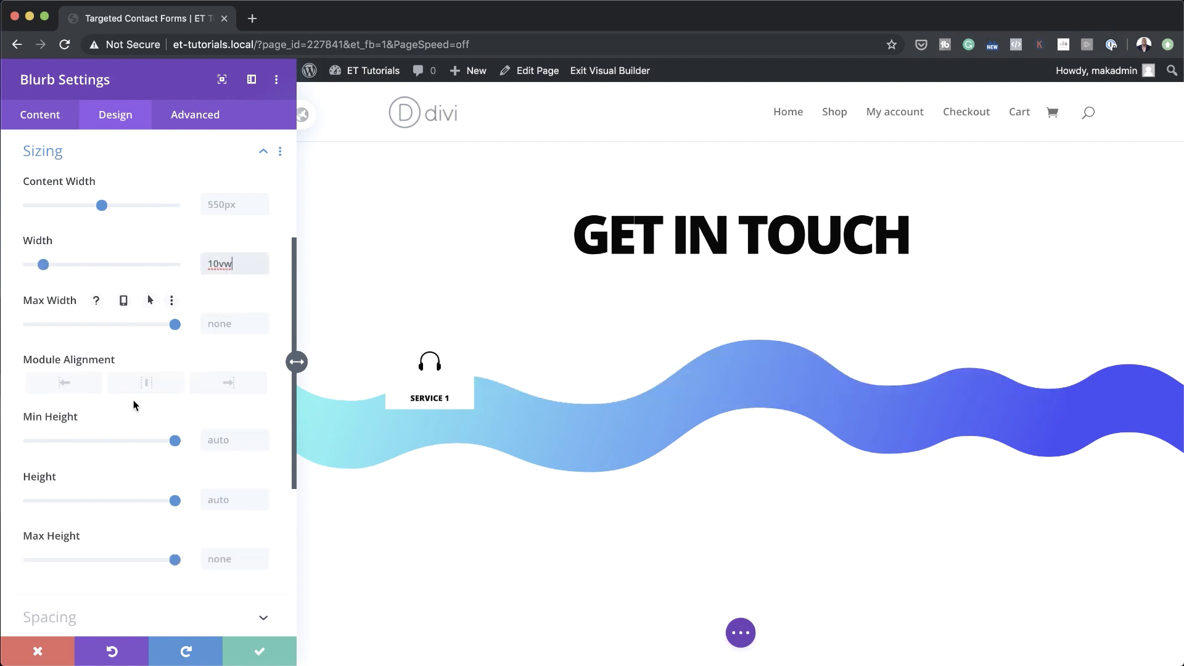
{"action": "left_click", "coordinate": [150, 387]}
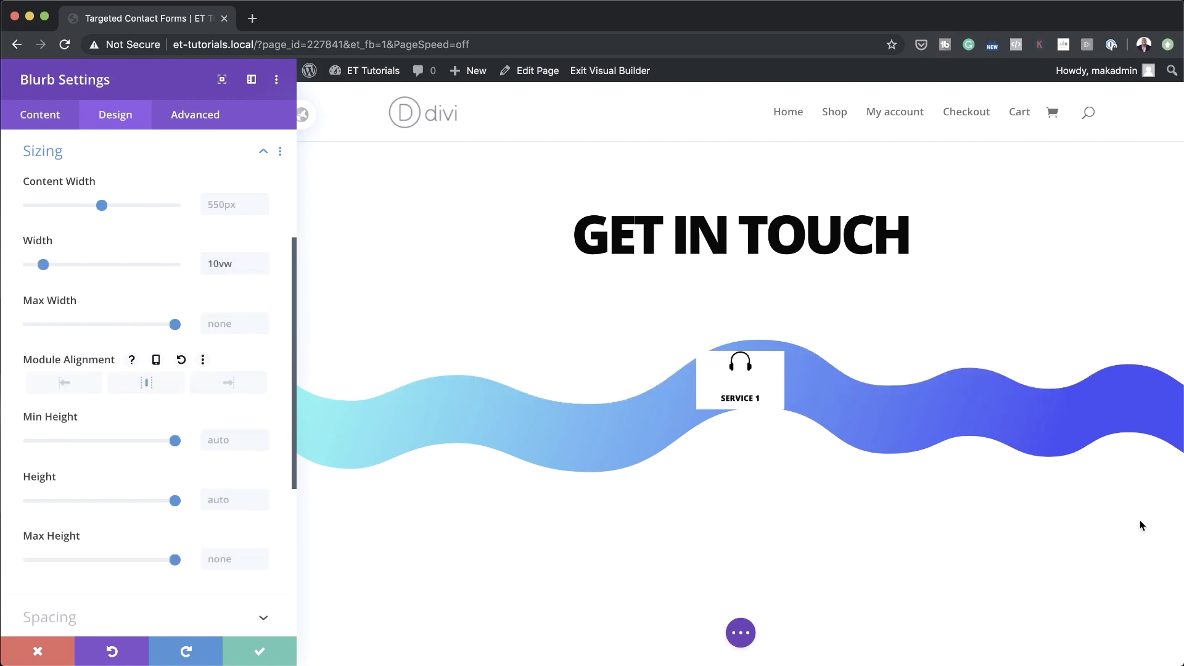
Step: Set the blurb's top and bottom margins to 4vw with the two values linked
{"action": "scroll", "coordinate": [164, 516], "scroll_direction": "down", "scroll_amount": 3}
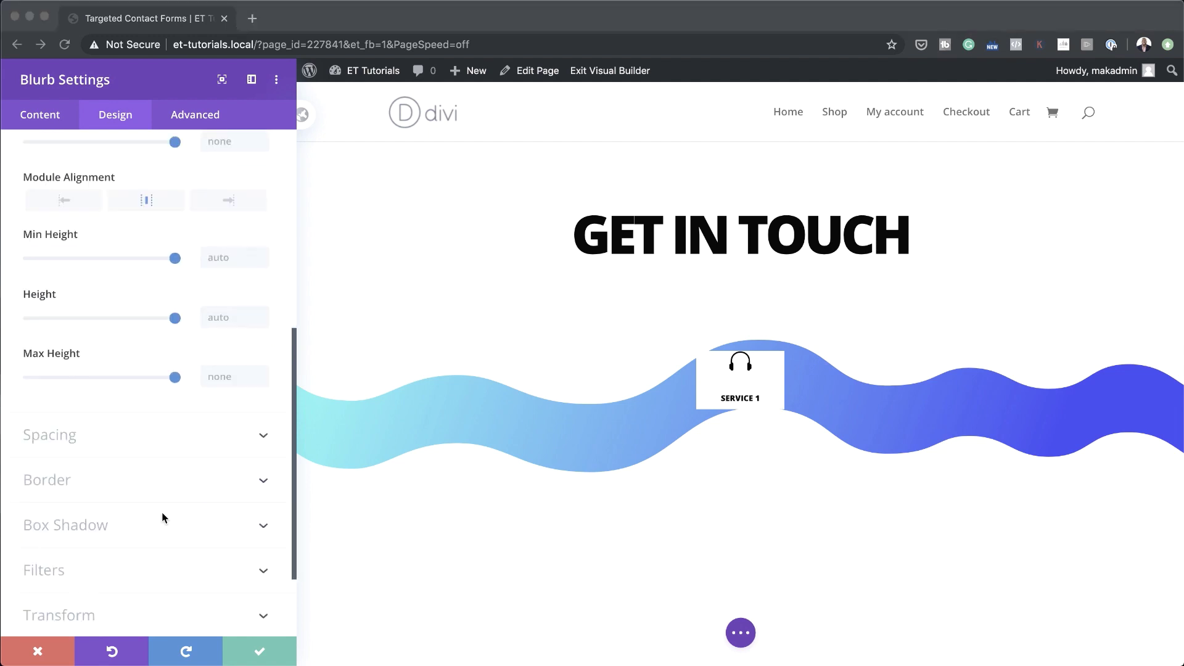
{"action": "left_click", "coordinate": [74, 436]}
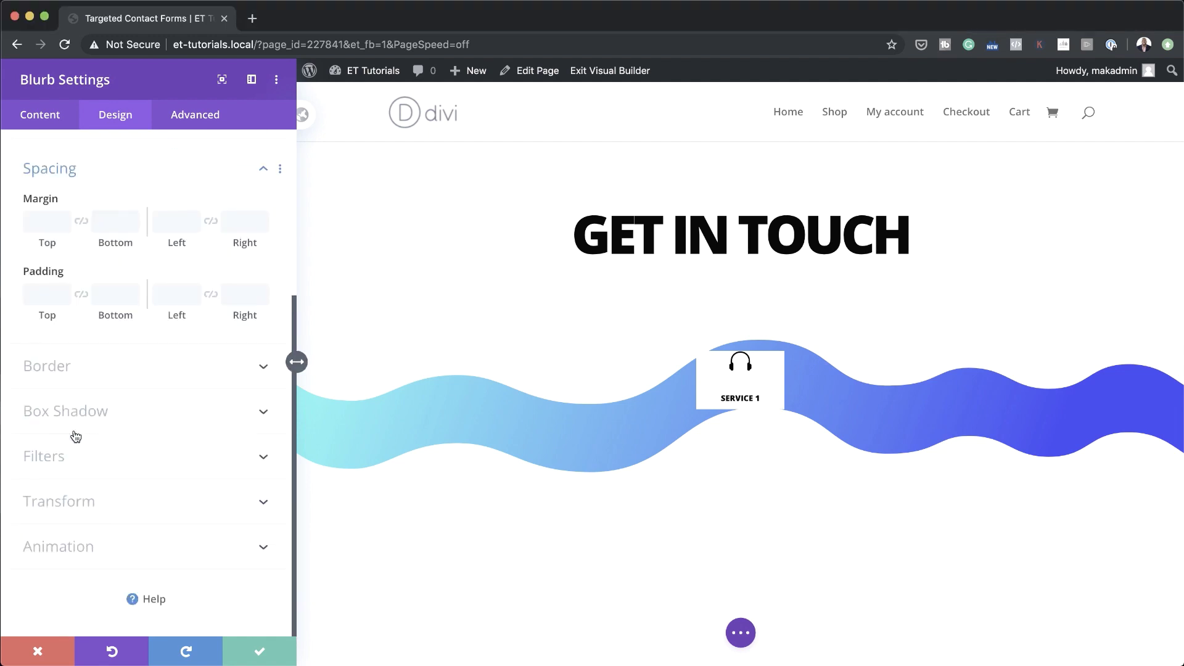
{"action": "left_click", "coordinate": [38, 220]}
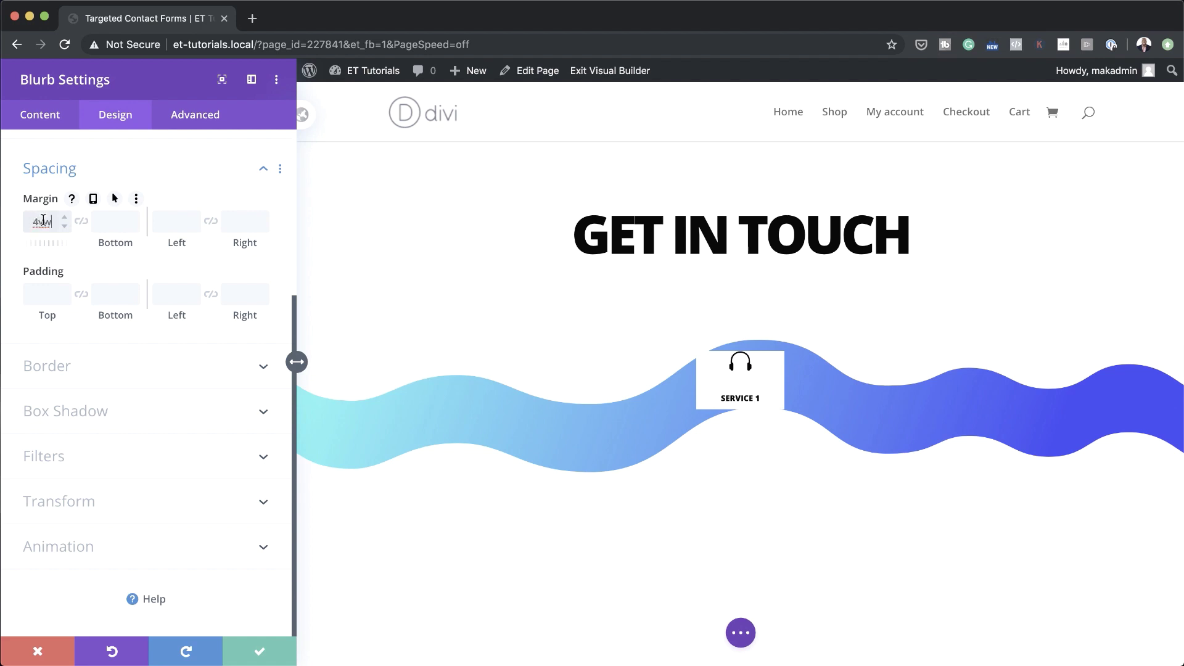
{"action": "type", "text": "4vw"}
{"action": "left_click", "coordinate": [81, 221]}
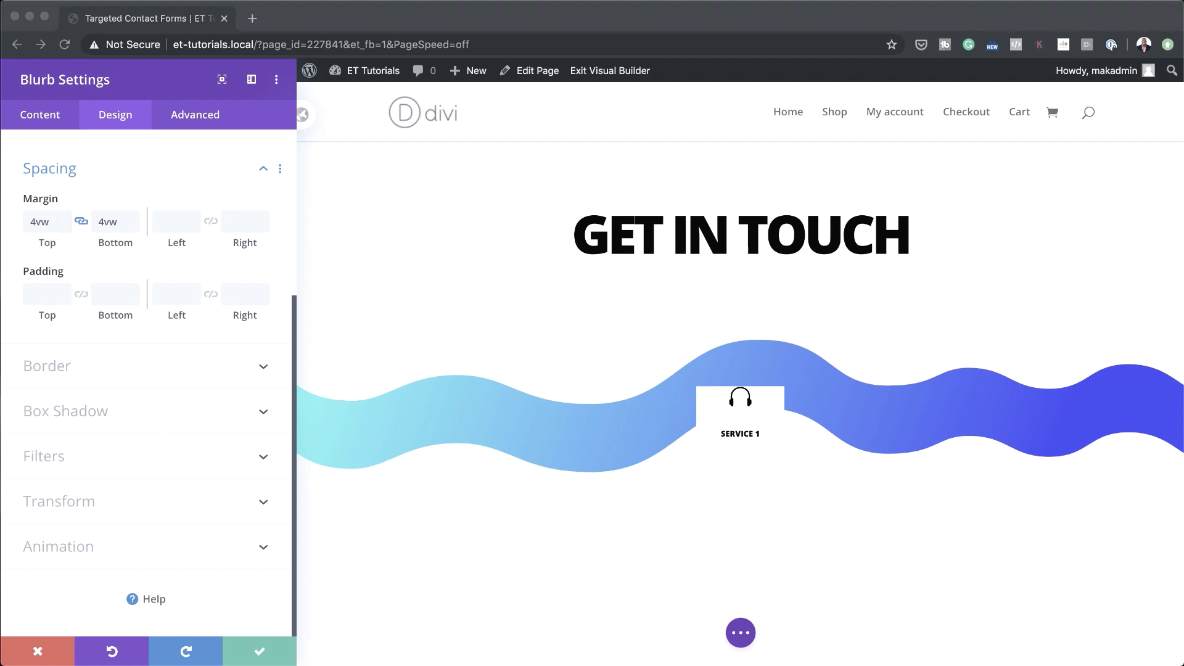
Step: Set the blurb's linked top and bottom padding to 2vw and round all four of its corners to 50vw
{"action": "left_click", "coordinate": [42, 292]}
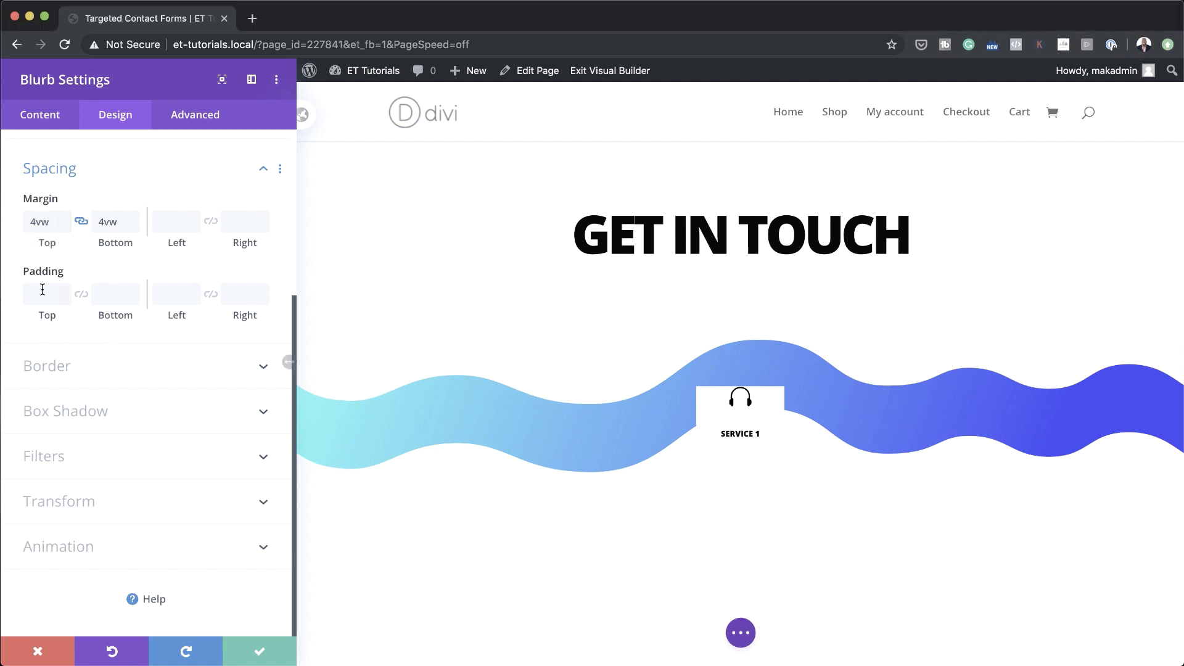
{"action": "type", "text": "2vw"}
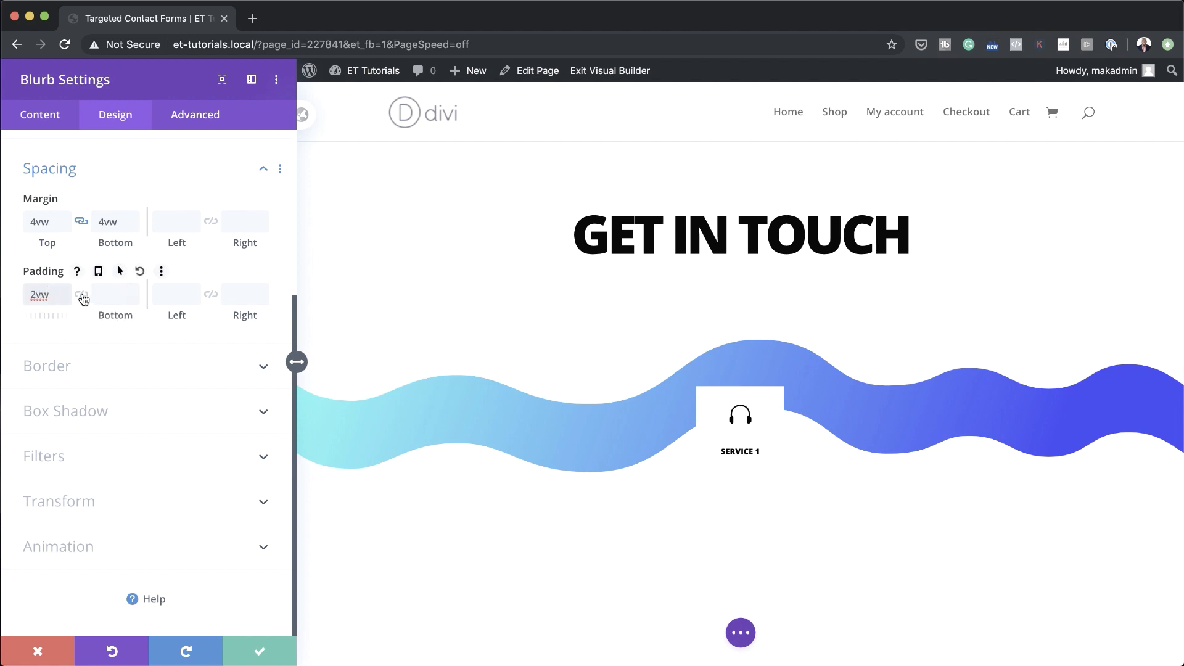
{"action": "left_click", "coordinate": [82, 297]}
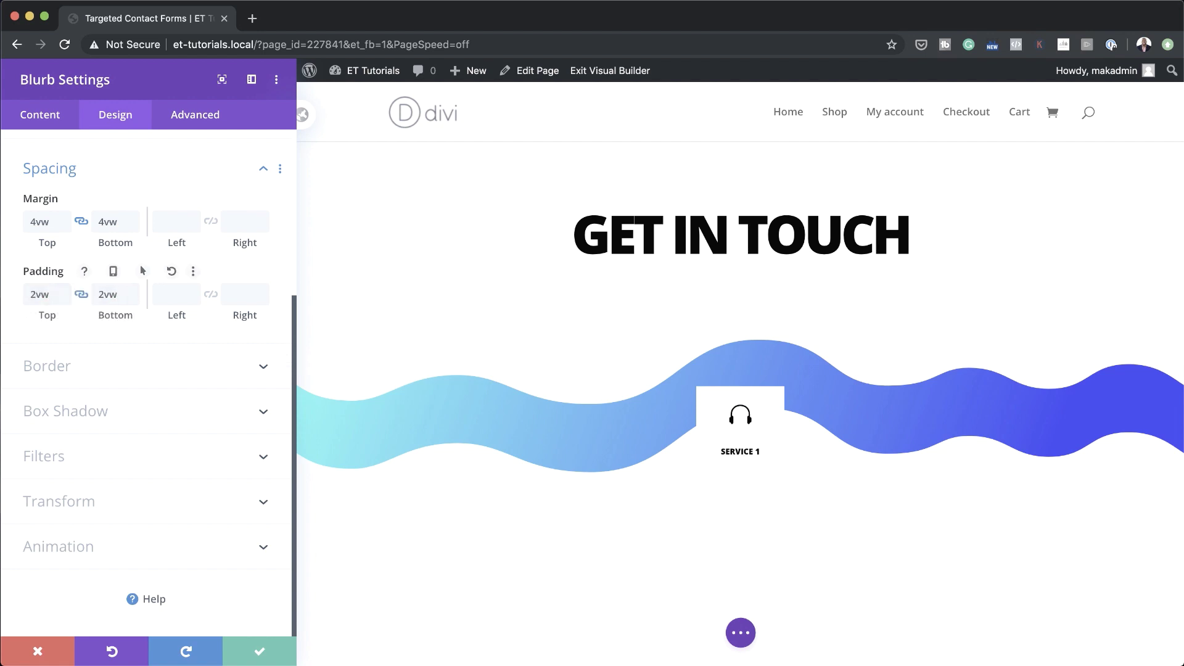
{"action": "left_click", "coordinate": [72, 367]}
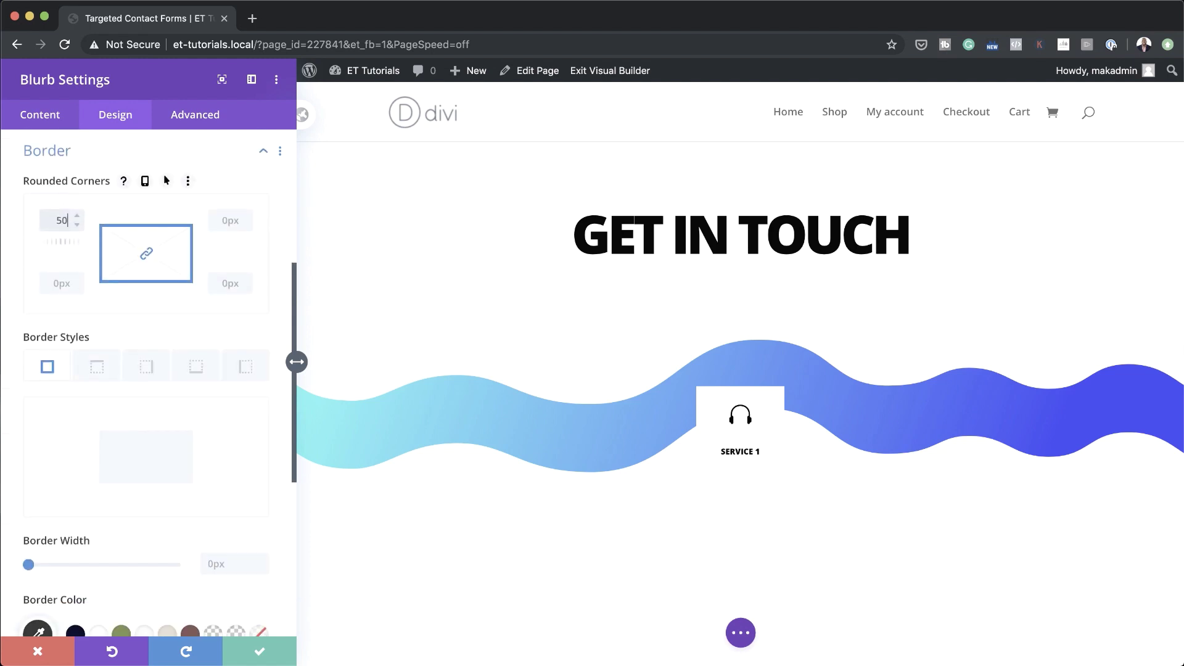
{"action": "type", "text": "50vw"}
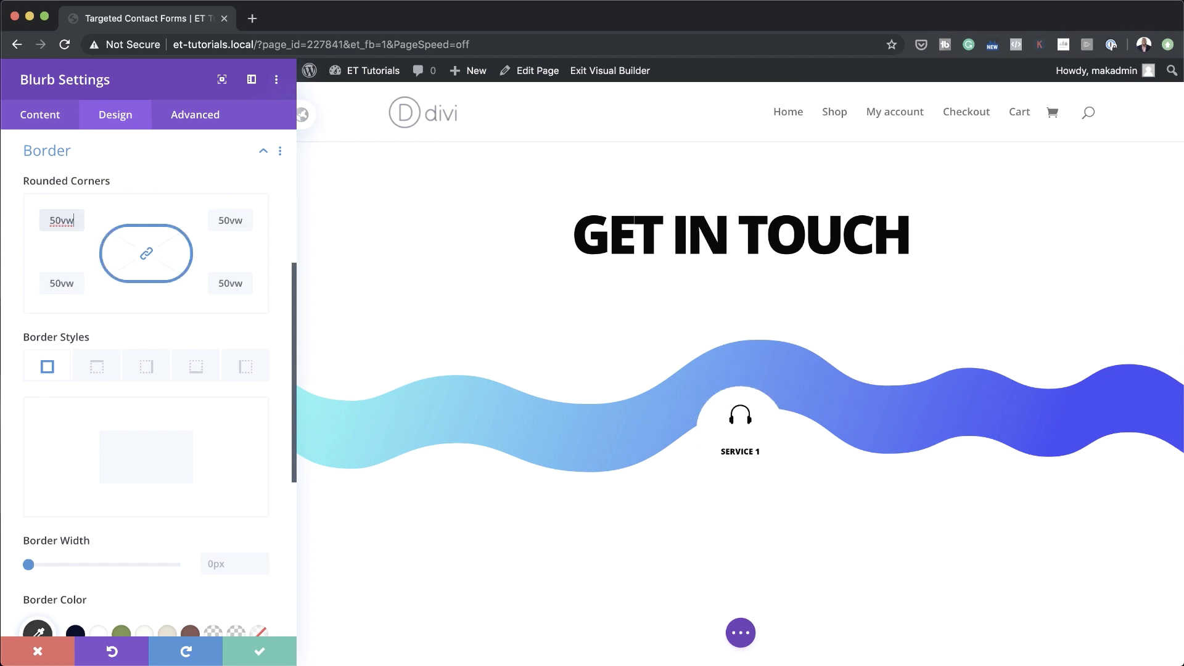
Step: Apply the soft all-around box shadow preset to the blurb with a vertical position of 2
{"action": "scroll", "coordinate": [204, 472], "scroll_direction": "down", "scroll_amount": 5}
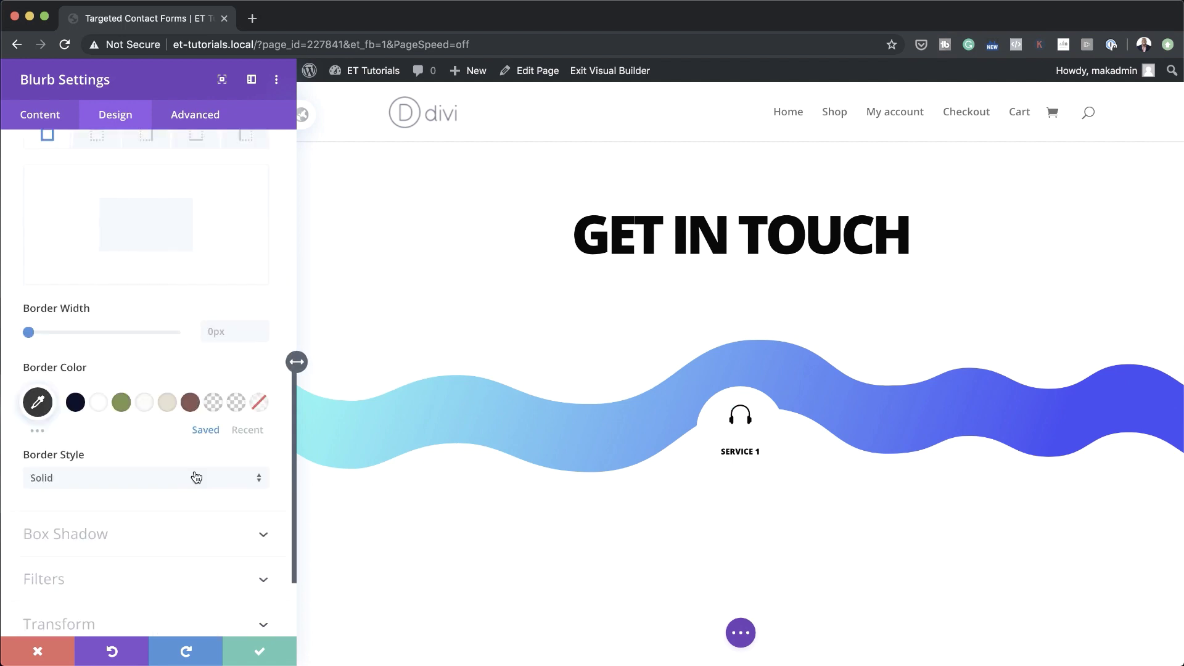
{"action": "scroll", "coordinate": [196, 477], "scroll_direction": "down", "scroll_amount": 2}
{"action": "left_click", "coordinate": [95, 412]}
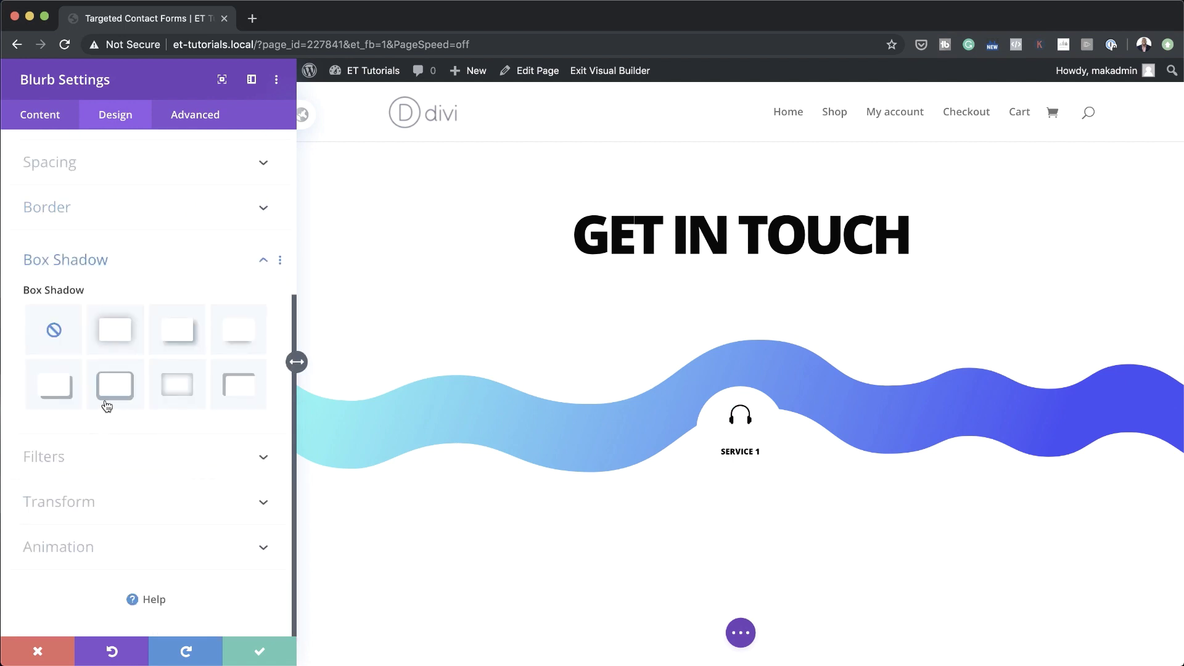
{"action": "left_click", "coordinate": [114, 343]}
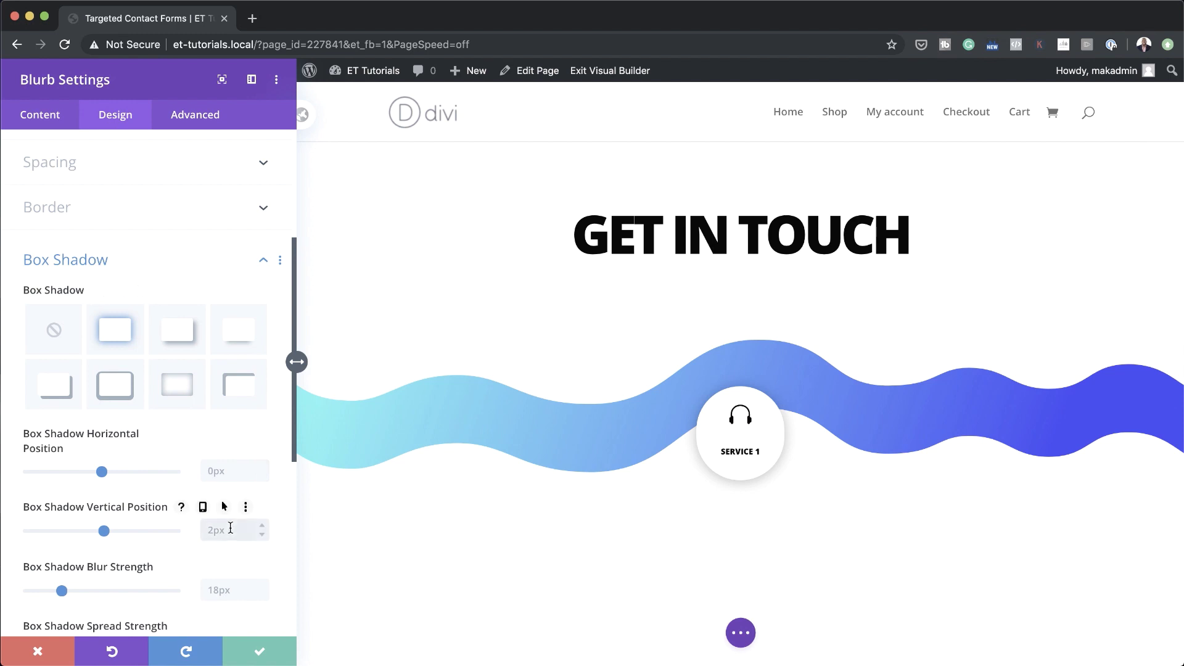
{"action": "left_click", "coordinate": [231, 527]}
{"action": "type", "text": "2"}
{"action": "scroll", "coordinate": [229, 532], "scroll_direction": "down", "scroll_amount": 5}
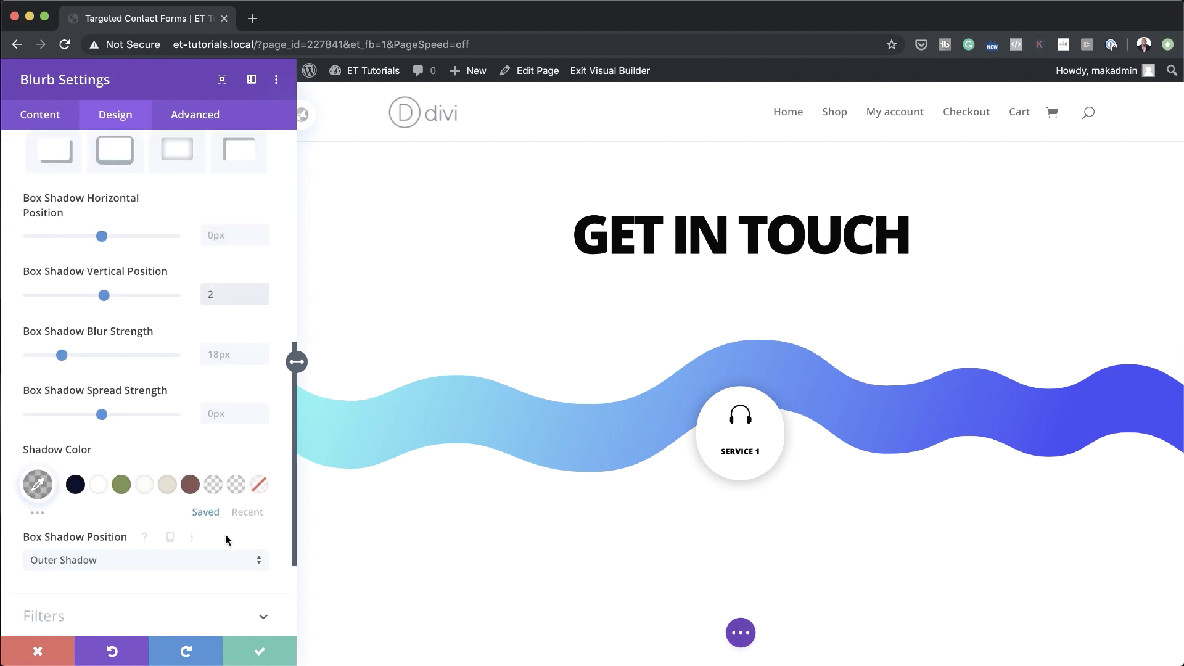
{"action": "scroll", "coordinate": [225, 539], "scroll_direction": "down", "scroll_amount": 3}
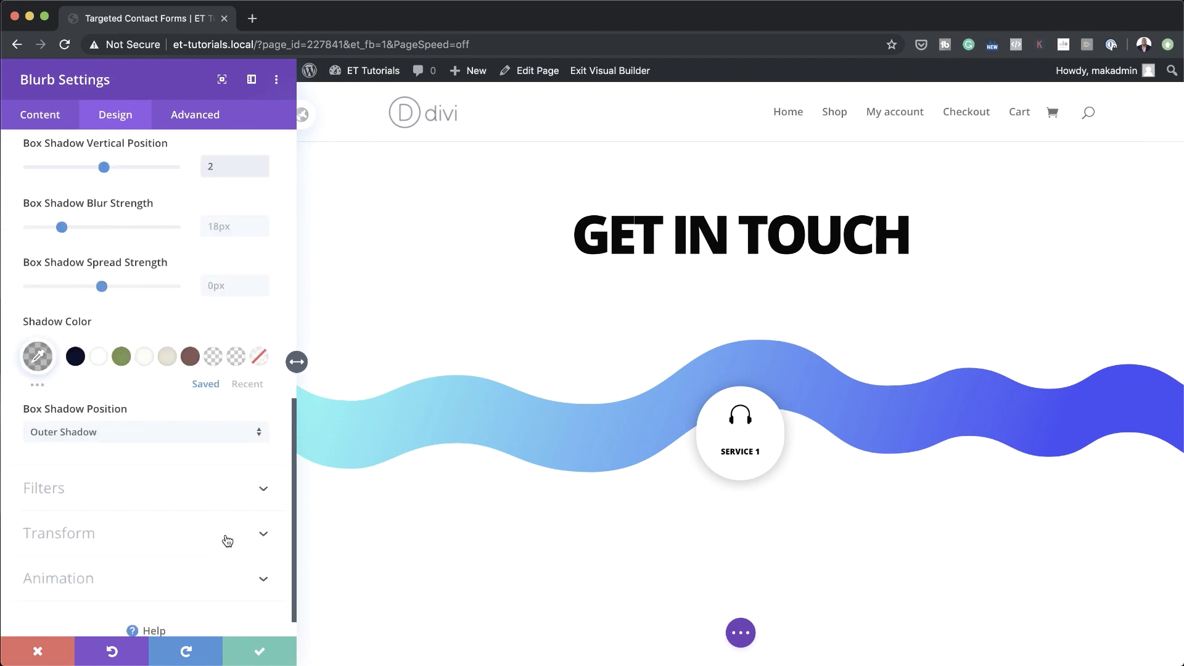
{"action": "left_click", "coordinate": [111, 508]}
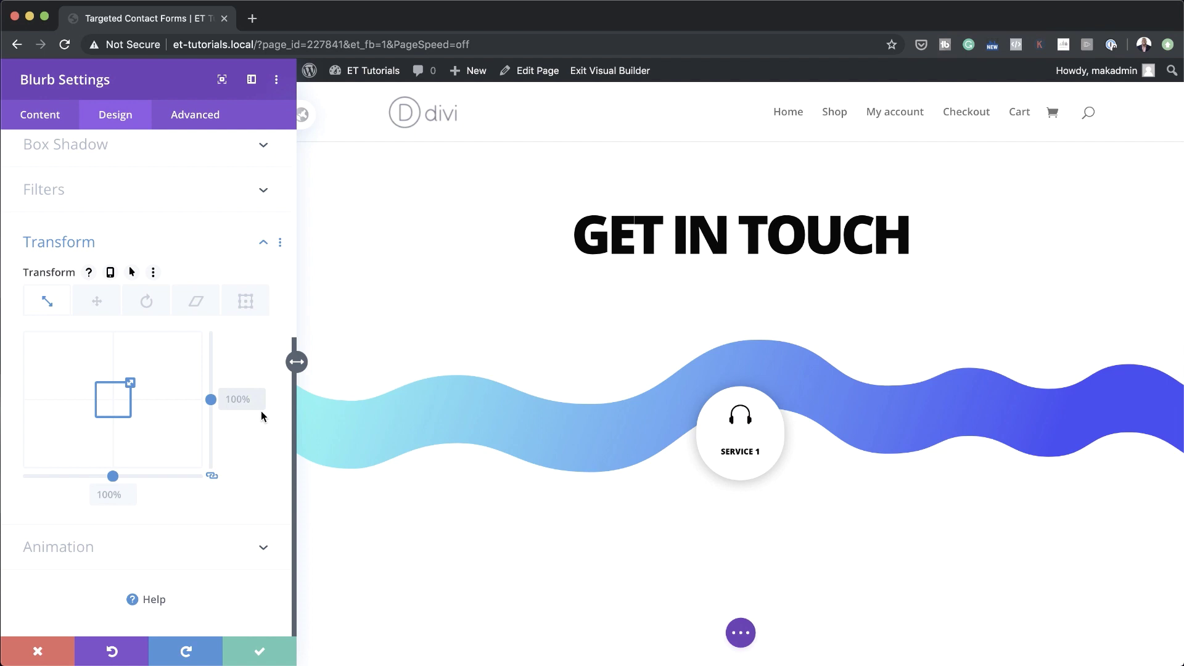
{"action": "type", "text": "120%"}
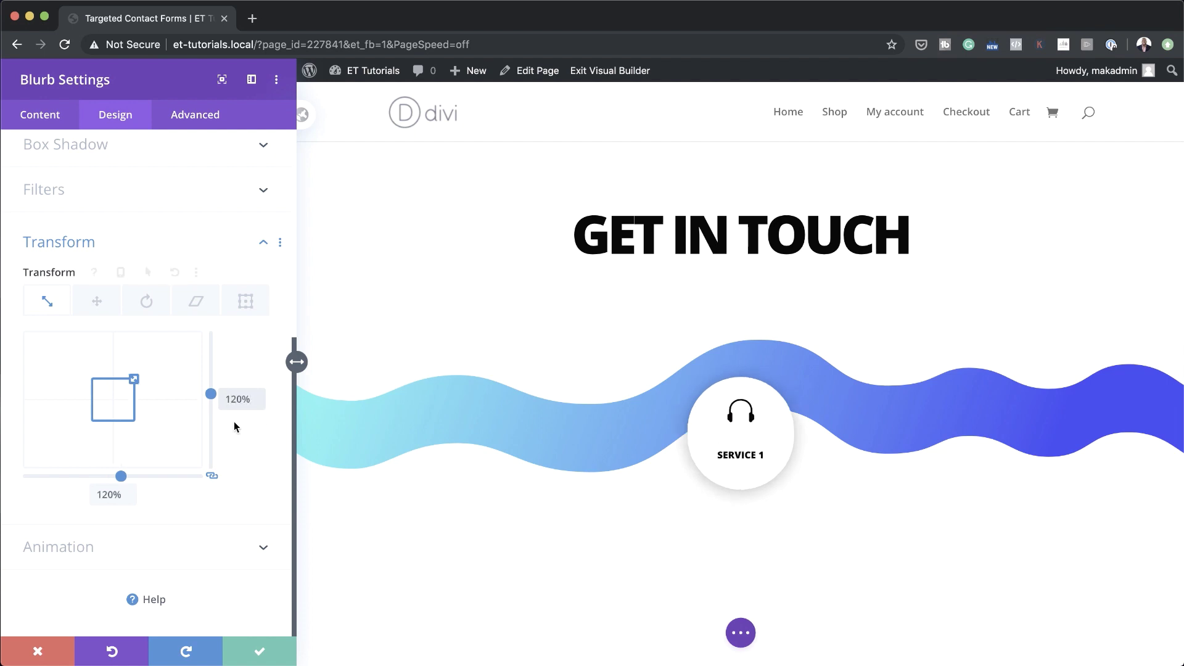
{"action": "key", "text": "BackSpace"}
{"action": "type", "text": "0"}
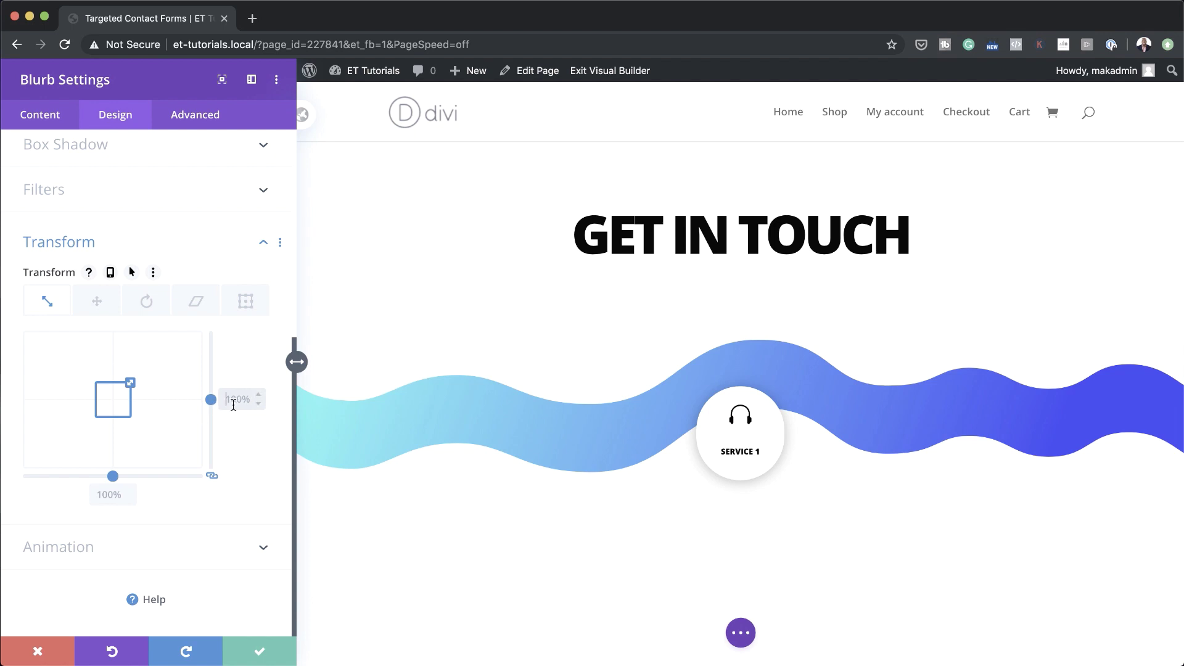
Step: Enable hover options for the blurb's transform and set its hover scale to 120% on both axes
{"action": "left_click", "coordinate": [131, 272]}
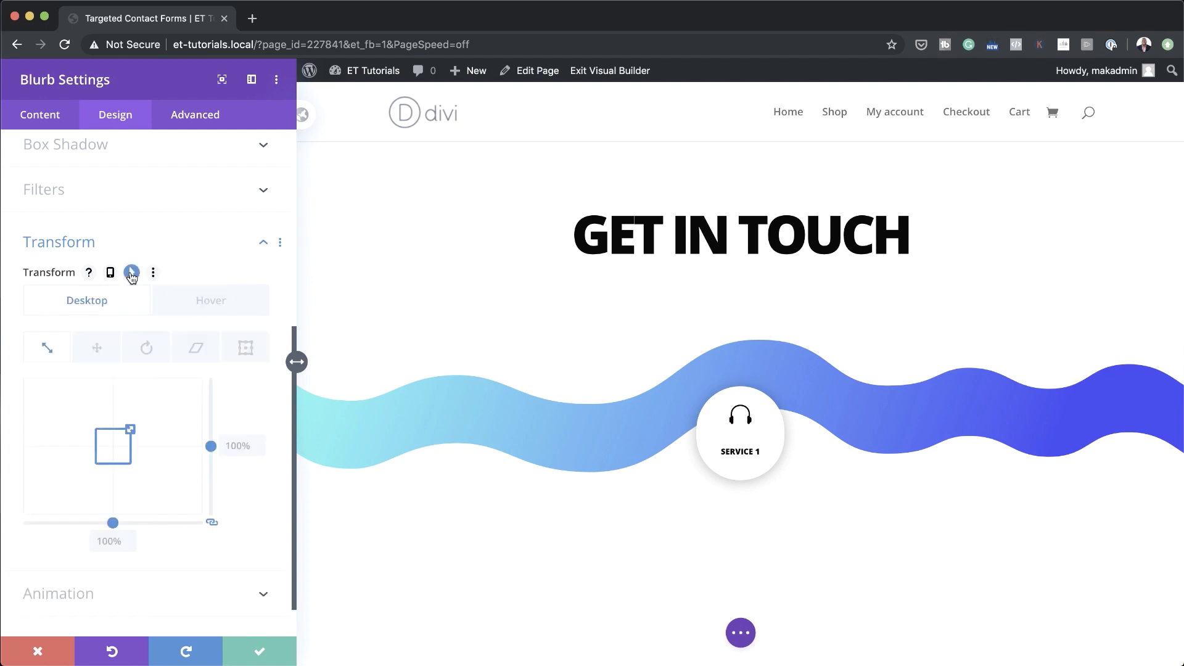
{"action": "left_click", "coordinate": [210, 314]}
{"action": "left_click", "coordinate": [240, 446]}
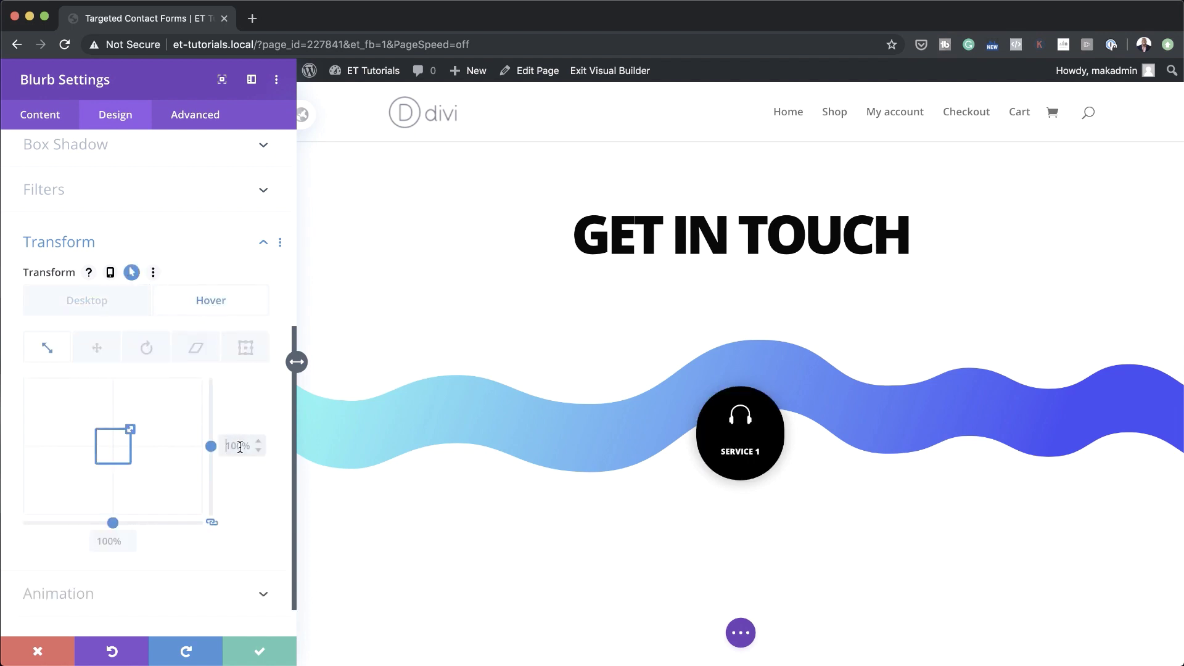
{"action": "type", "text": "120"}
Step: Compare the blurb's desktop and hover scaling, leave it on the desktop state and save the blurb's settings
{"action": "left_click", "coordinate": [77, 304]}
{"action": "left_click", "coordinate": [186, 313]}
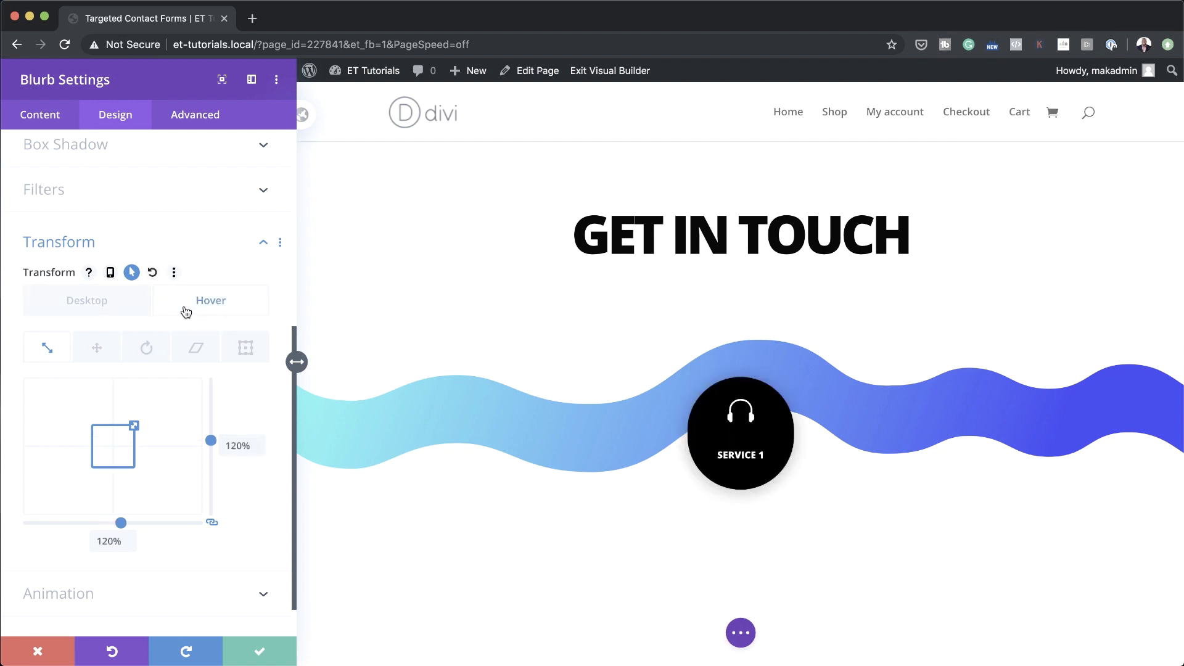
{"action": "left_click", "coordinate": [110, 312]}
{"action": "left_click", "coordinate": [198, 311]}
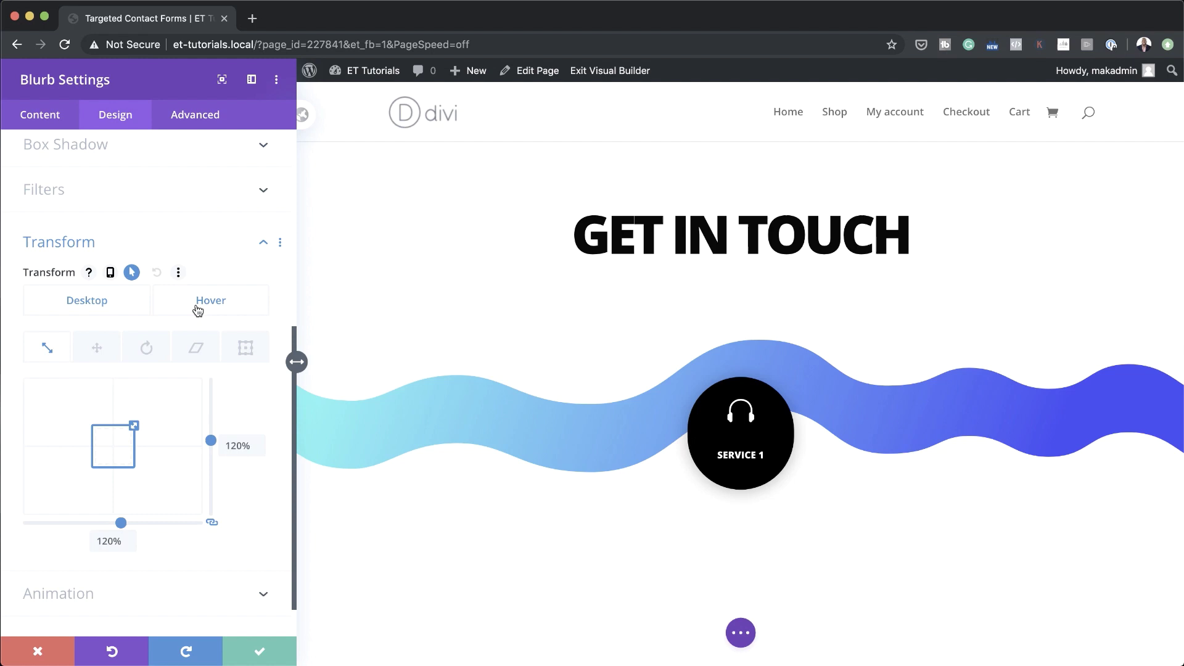
{"action": "left_click", "coordinate": [122, 312]}
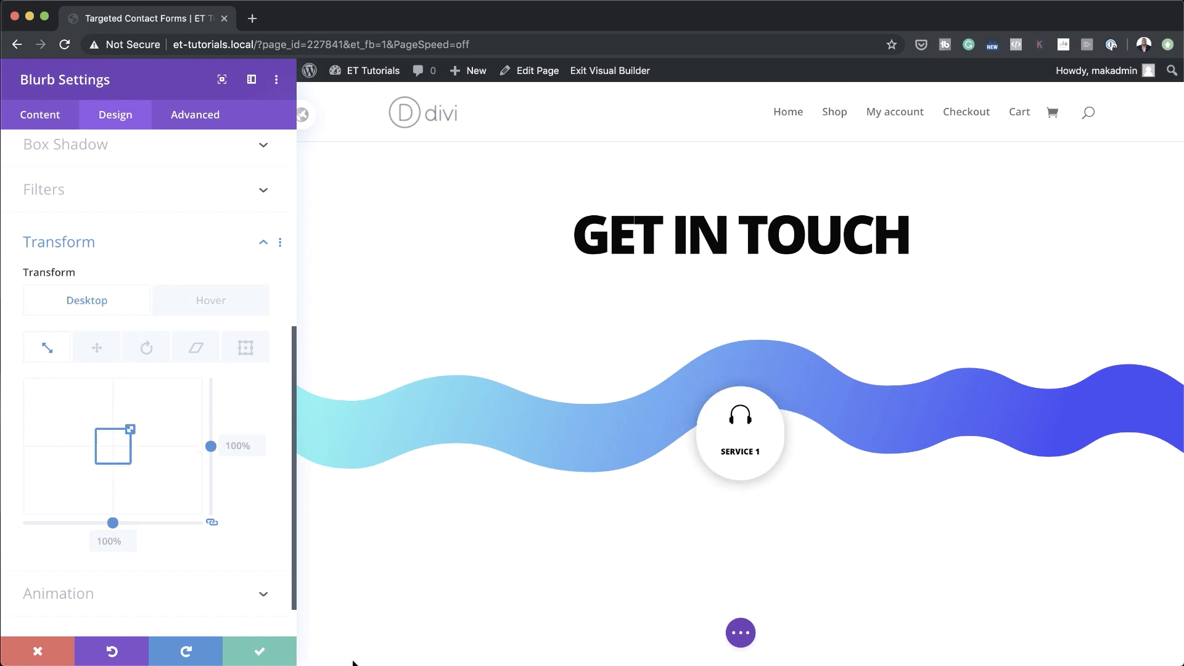
{"action": "left_click", "coordinate": [262, 653]}
Step: Insert a Contact Form module directly below the Service 1 blurb
{"action": "scroll", "coordinate": [728, 568], "scroll_direction": "down", "scroll_amount": 5}
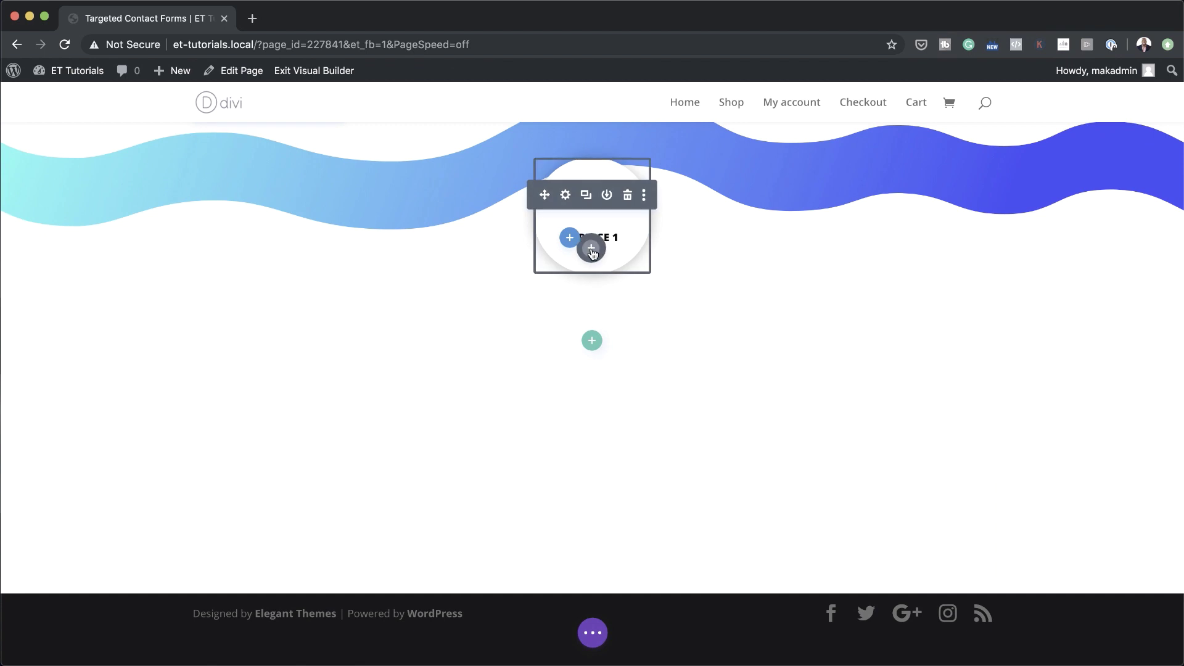
{"action": "left_click", "coordinate": [592, 249]}
{"action": "type", "text": "conta"}
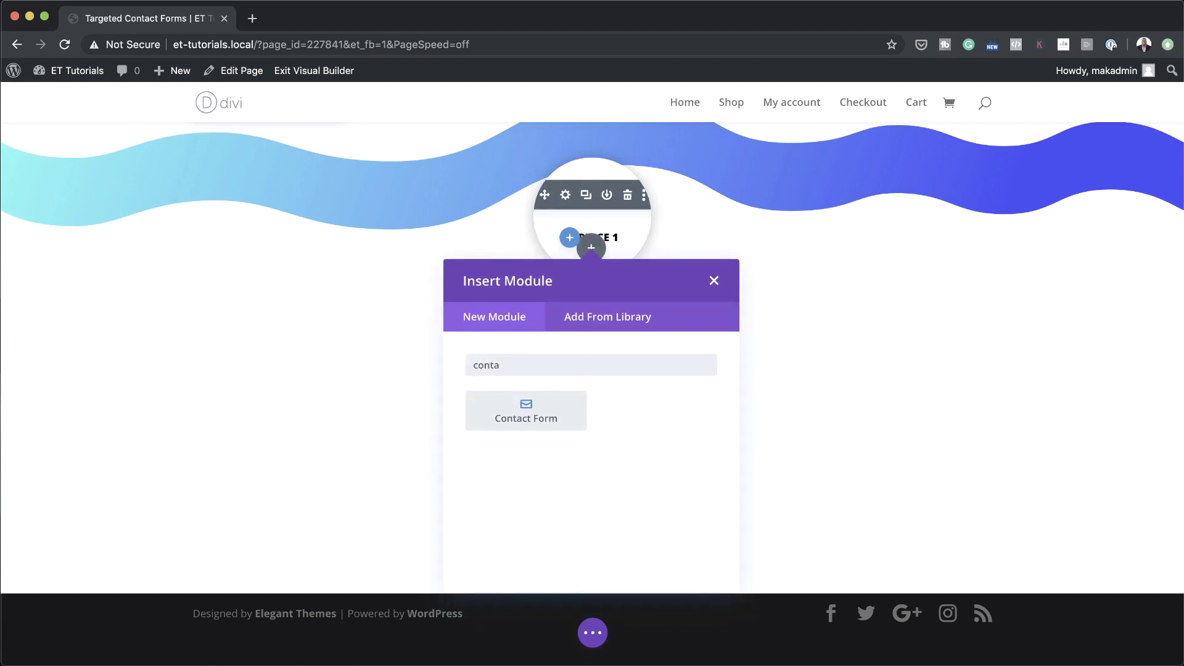
{"action": "left_click", "coordinate": [573, 412]}
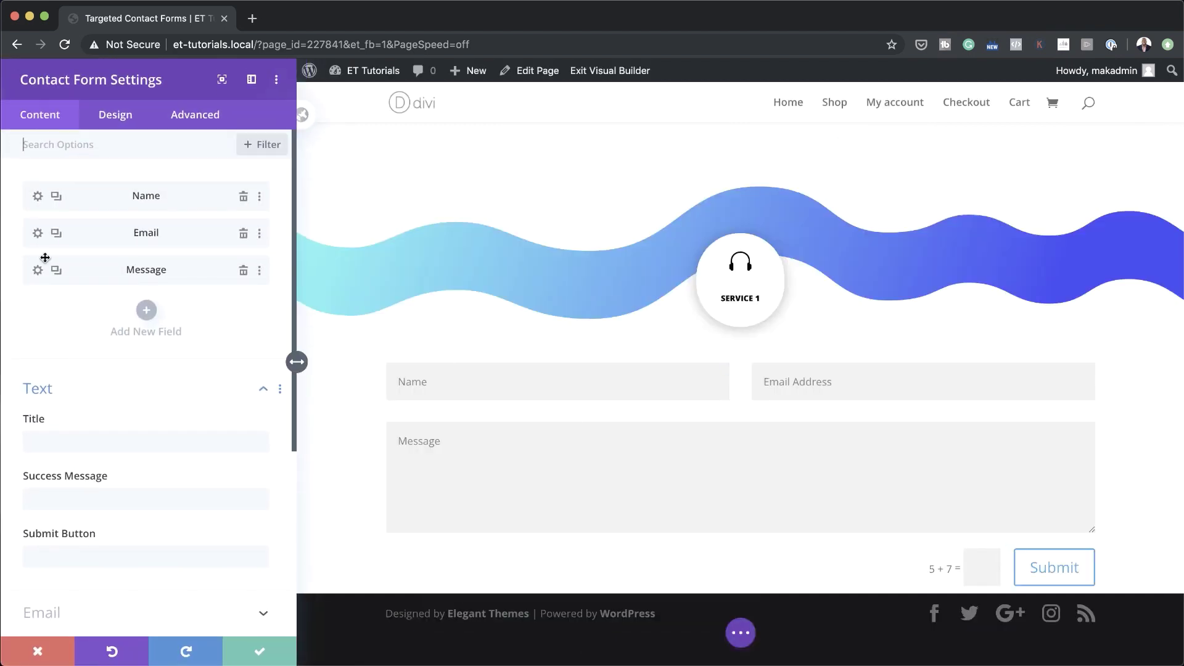
Step: Make the contact form's Name field fullwidth and return to the form's field list
{"action": "left_click", "coordinate": [37, 197]}
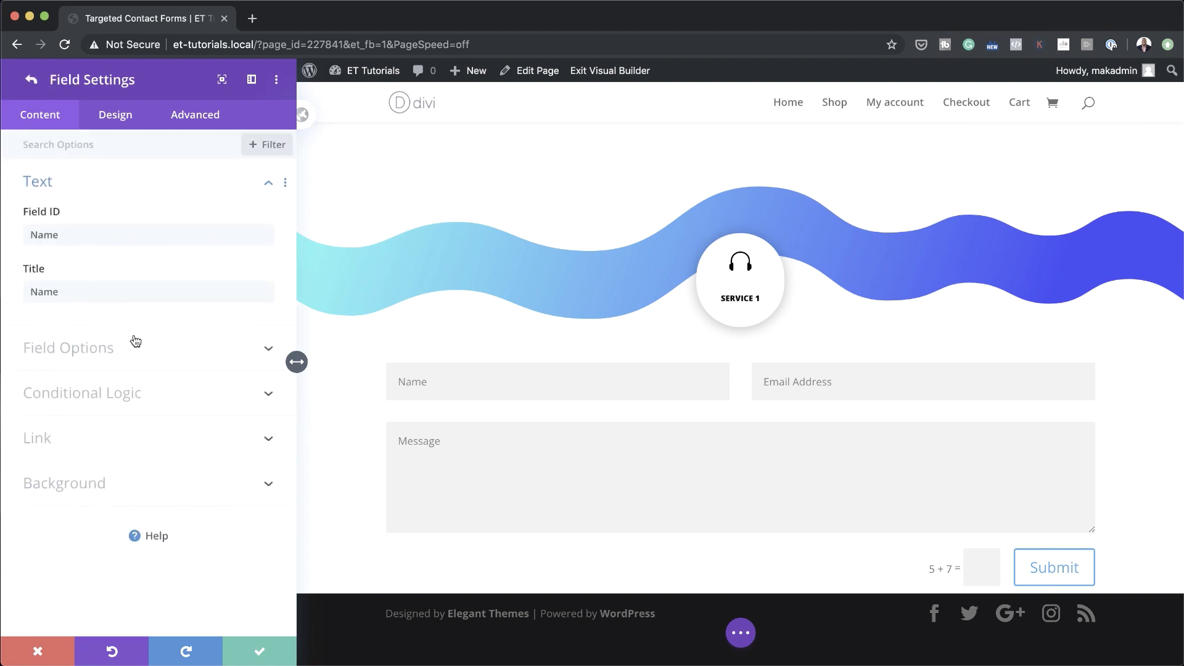
{"action": "left_click", "coordinate": [117, 116]}
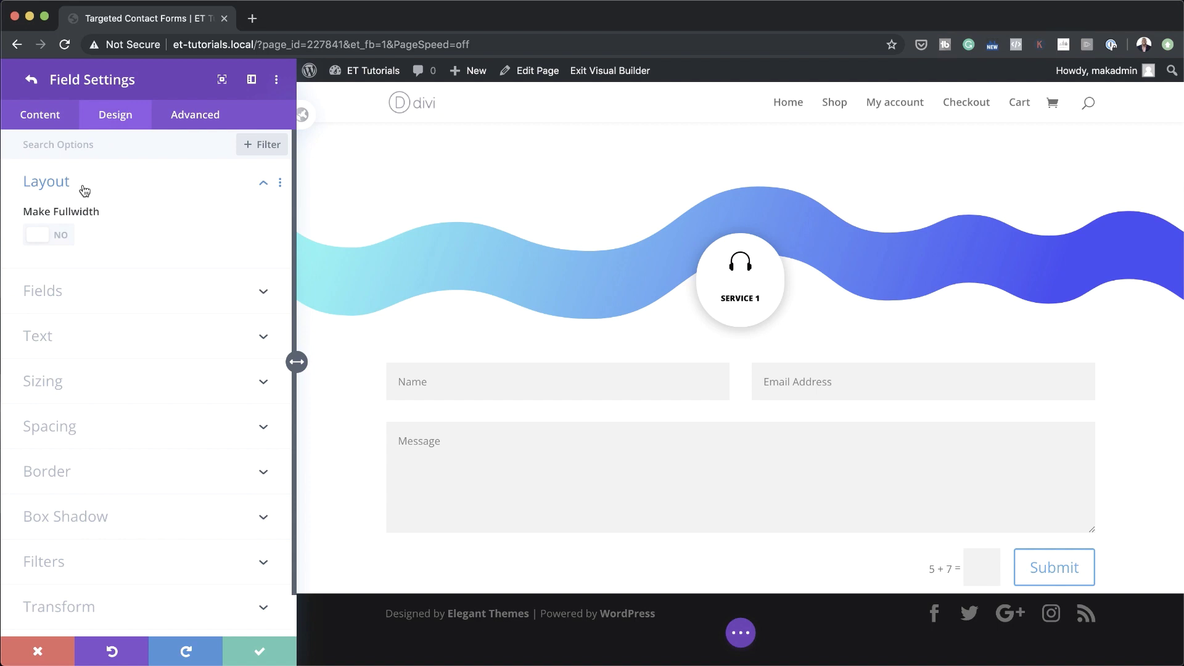
{"action": "left_click", "coordinate": [62, 237]}
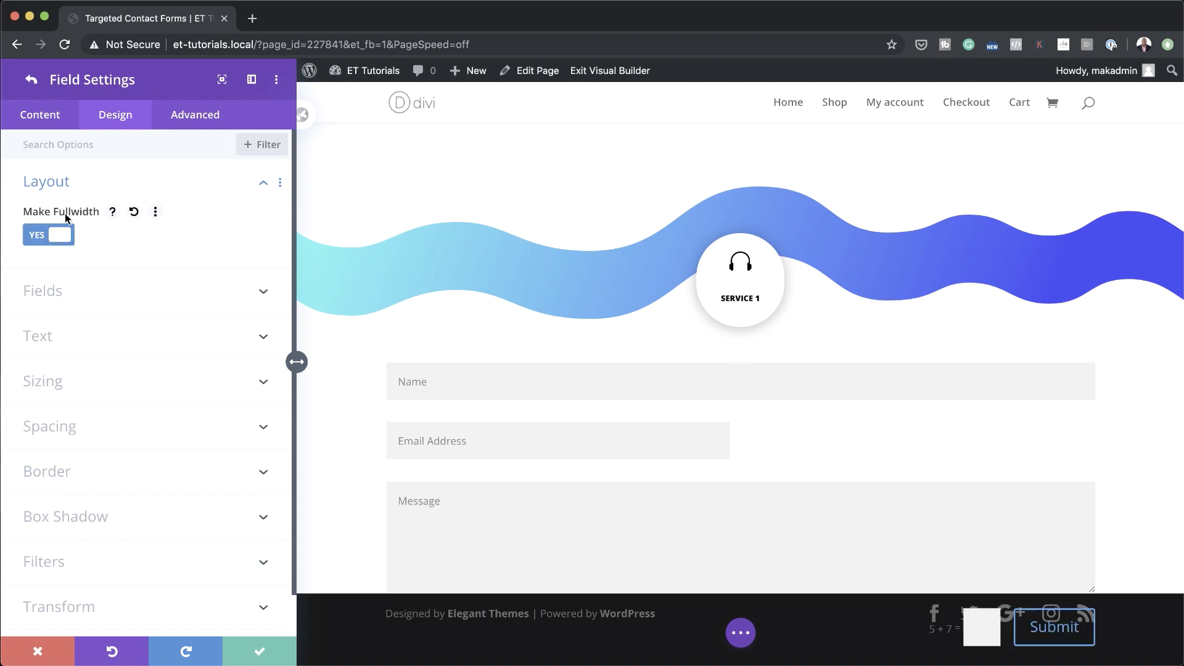
{"action": "left_click", "coordinate": [31, 80]}
Step: Make the contact form's Email field fullwidth and return to the form's field list
{"action": "left_click", "coordinate": [39, 234]}
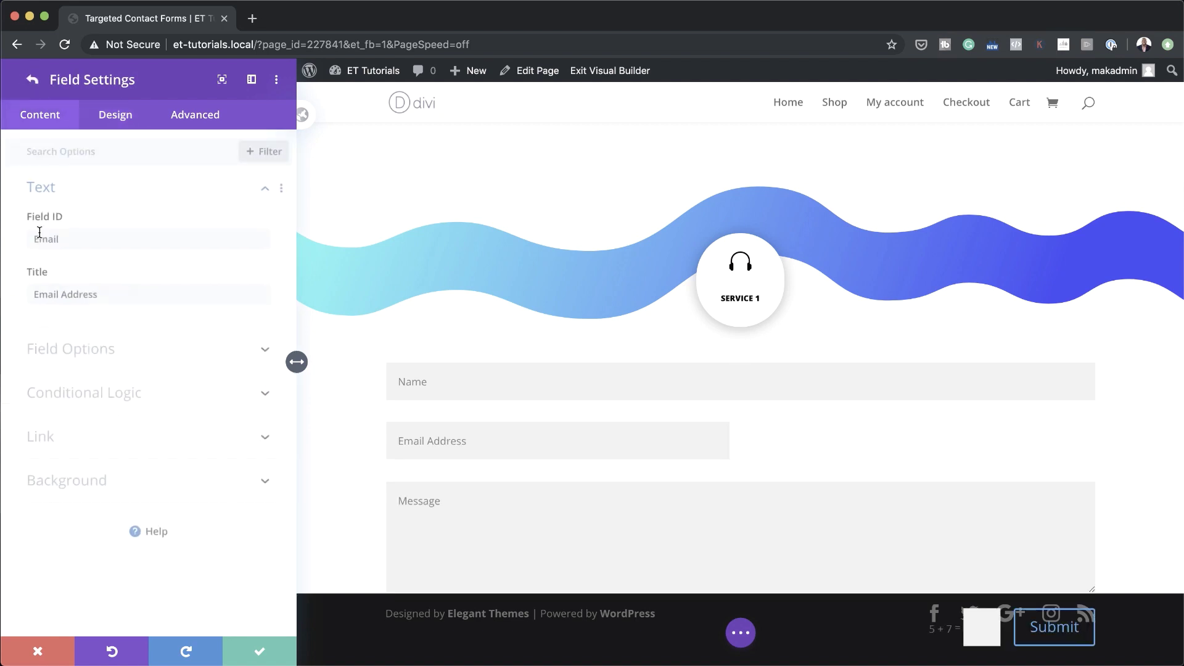
{"action": "left_click", "coordinate": [115, 115]}
{"action": "left_click", "coordinate": [84, 181]}
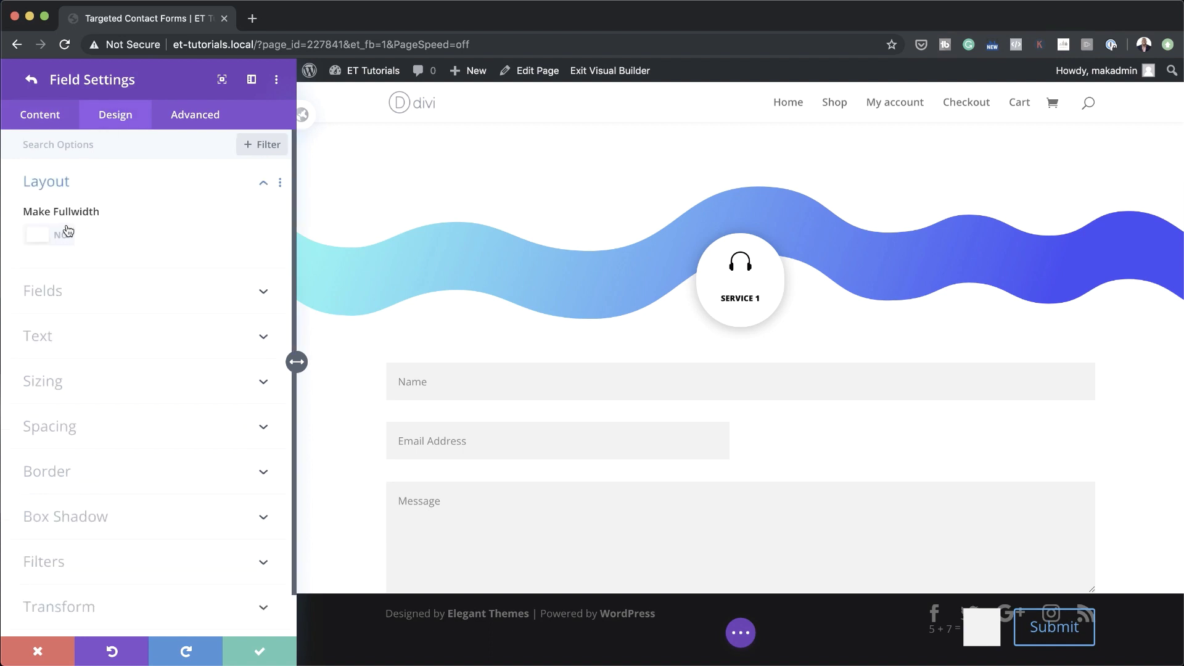
{"action": "left_click", "coordinate": [61, 240]}
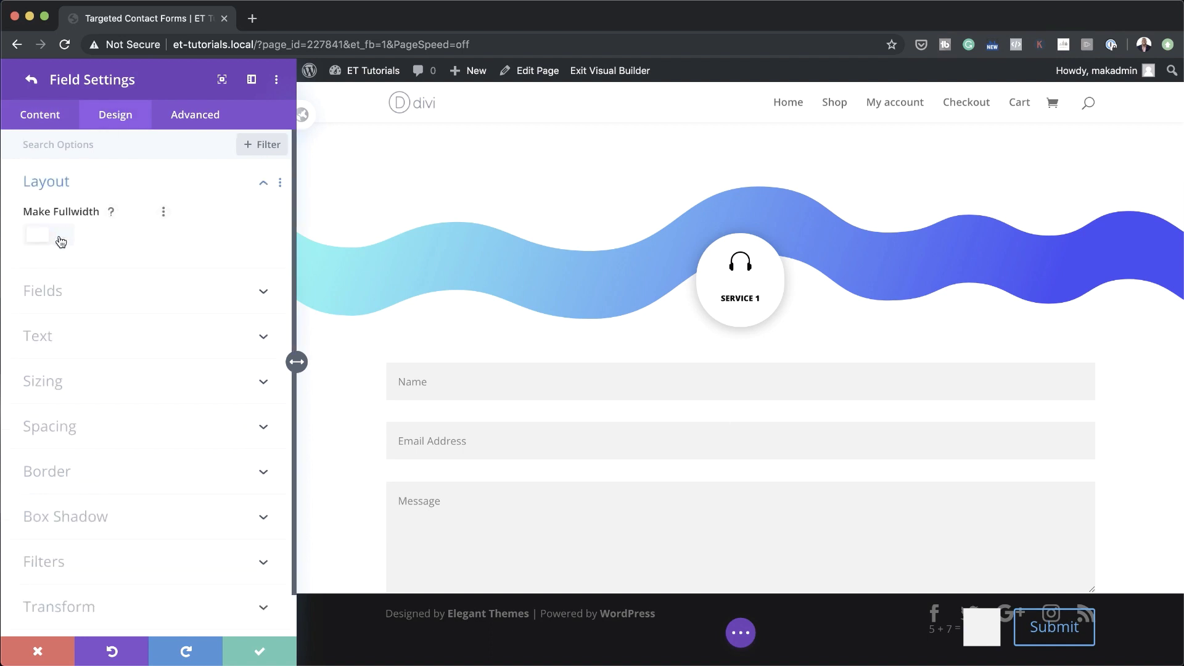
{"action": "left_click", "coordinate": [31, 79]}
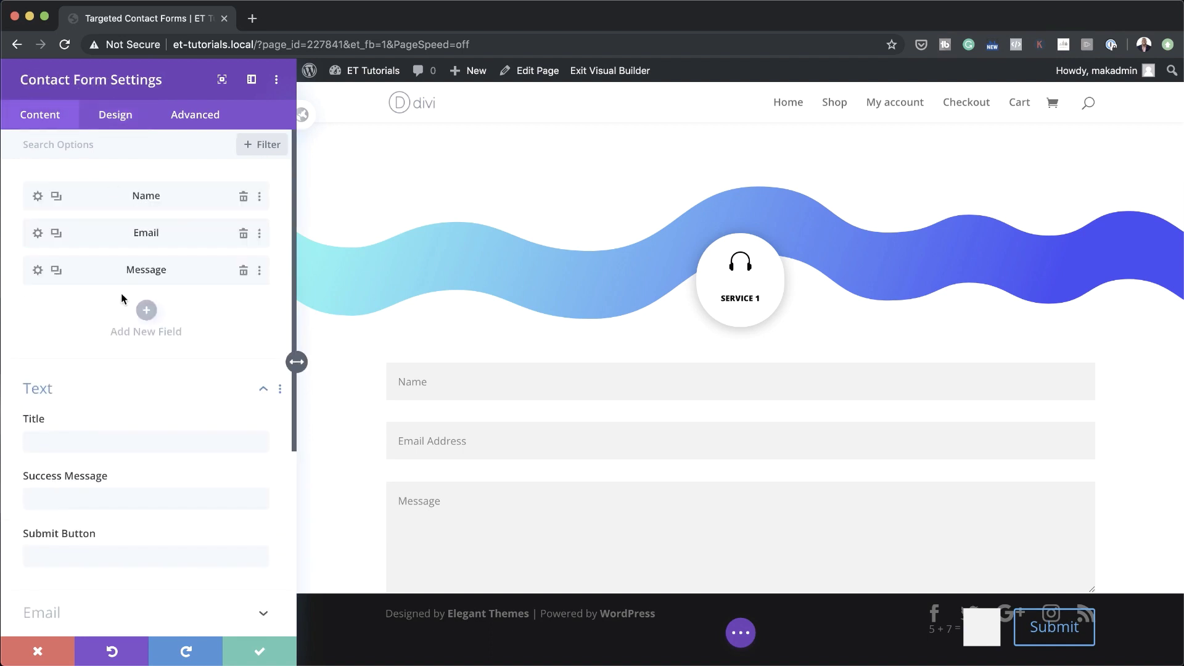
Step: Replace the form's Message field with three new fields using the IDs question-1, question-2 and question-3
{"action": "left_click", "coordinate": [244, 272]}
{"action": "left_click", "coordinate": [146, 273]}
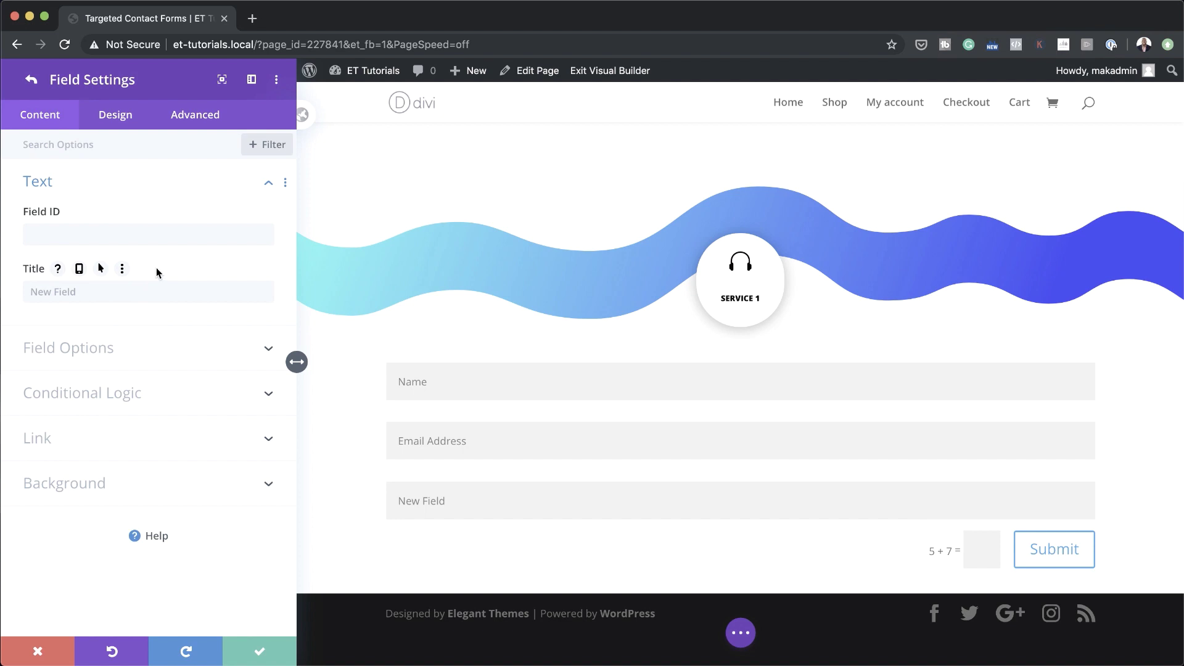
{"action": "left_click", "coordinate": [135, 235]}
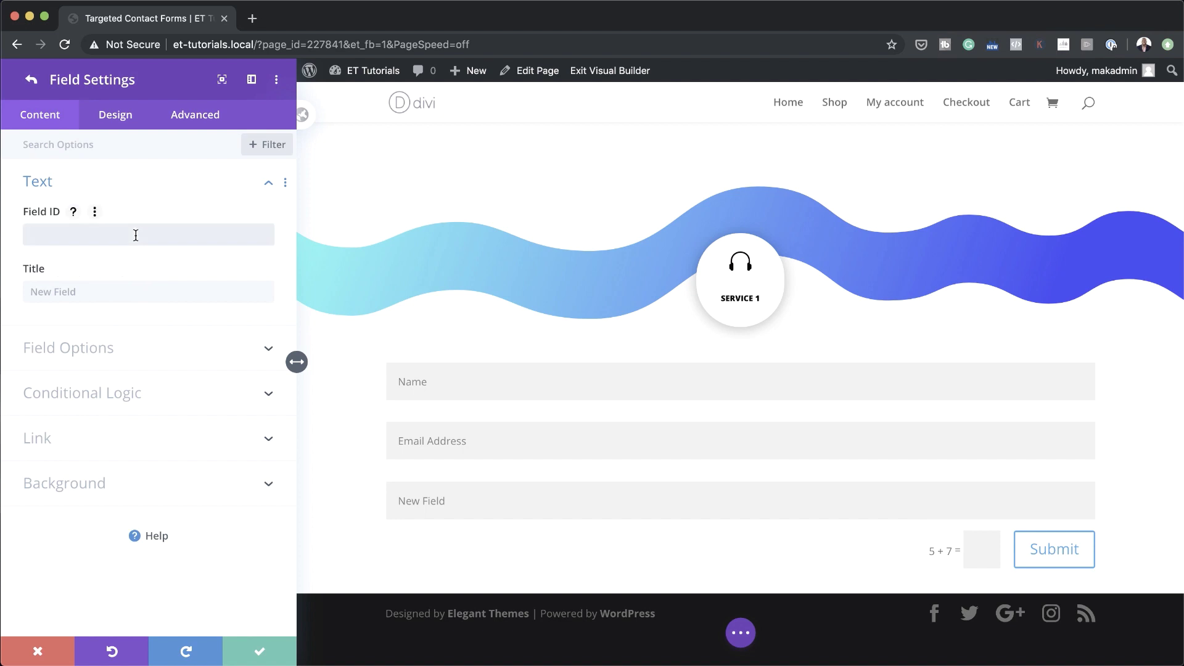
{"action": "type", "text": "question 1"}
{"action": "triple_click", "coordinate": [103, 235]}
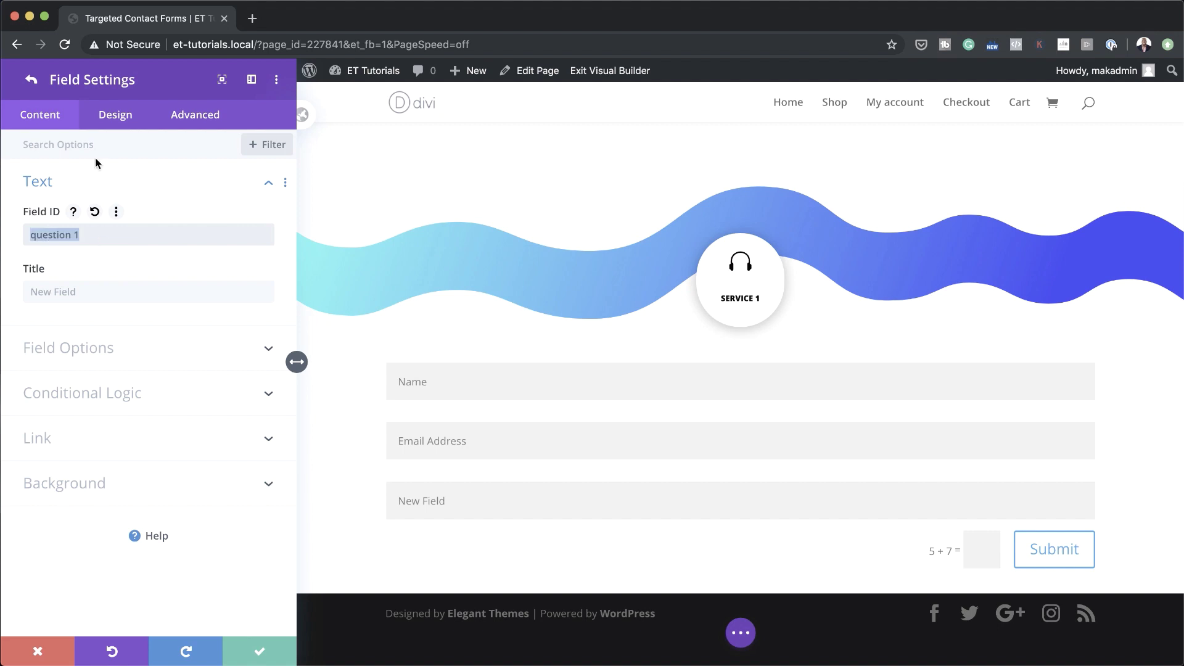
{"action": "left_click", "coordinate": [30, 79]}
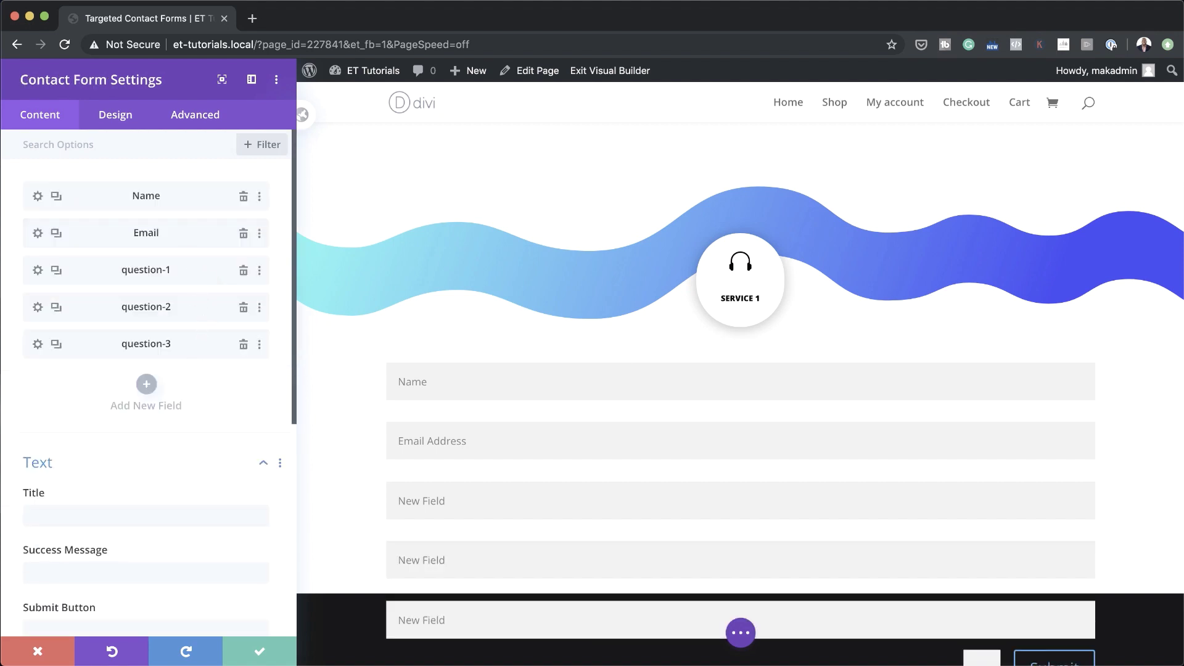
Step: Turn off the captcha in the contact form's elements and return to its field list
{"action": "scroll", "coordinate": [140, 481], "scroll_direction": "down", "scroll_amount": 5}
{"action": "left_click", "coordinate": [140, 476]}
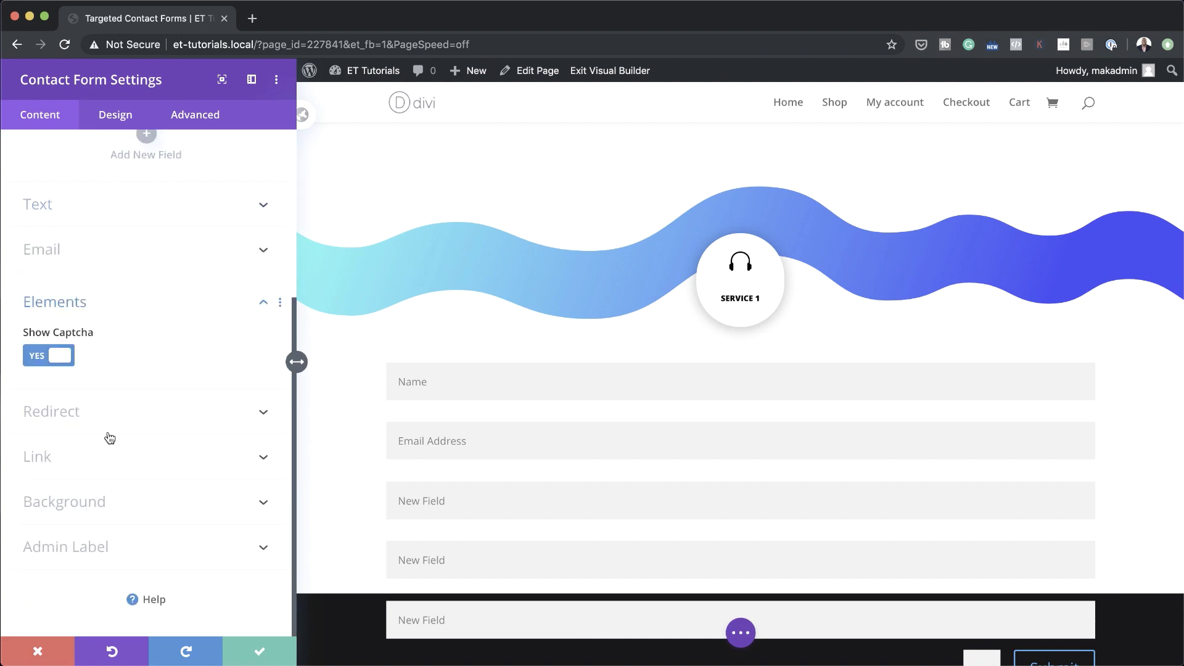
{"action": "left_click", "coordinate": [36, 359]}
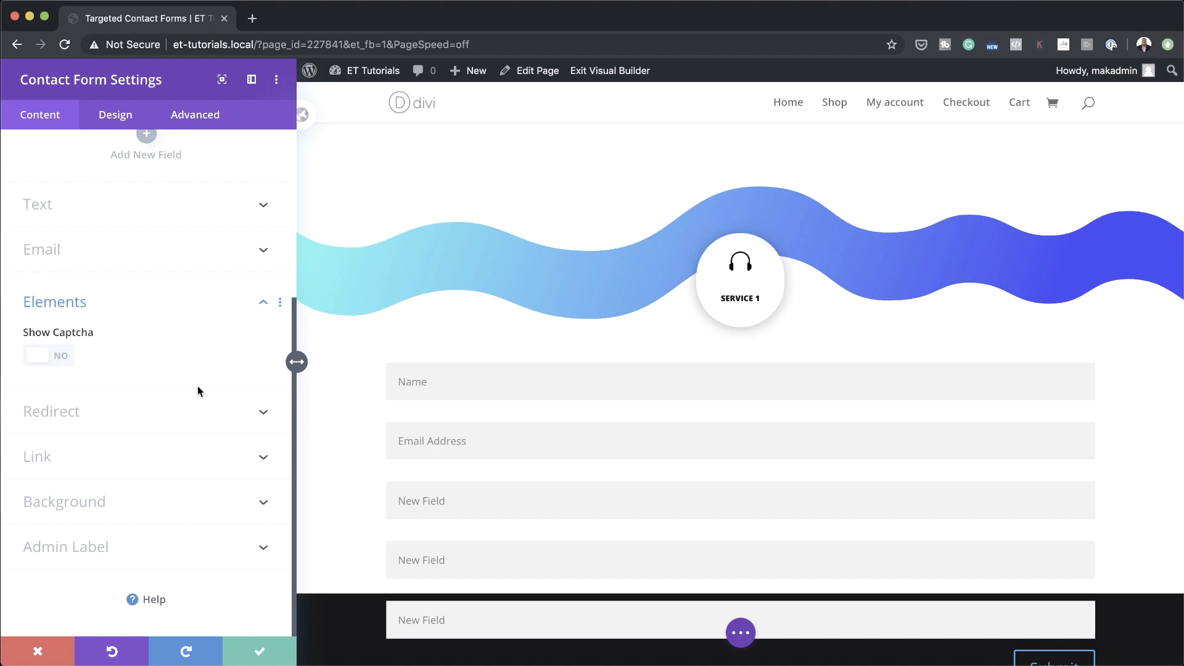
{"action": "scroll", "coordinate": [143, 353], "scroll_direction": "up", "scroll_amount": 4}
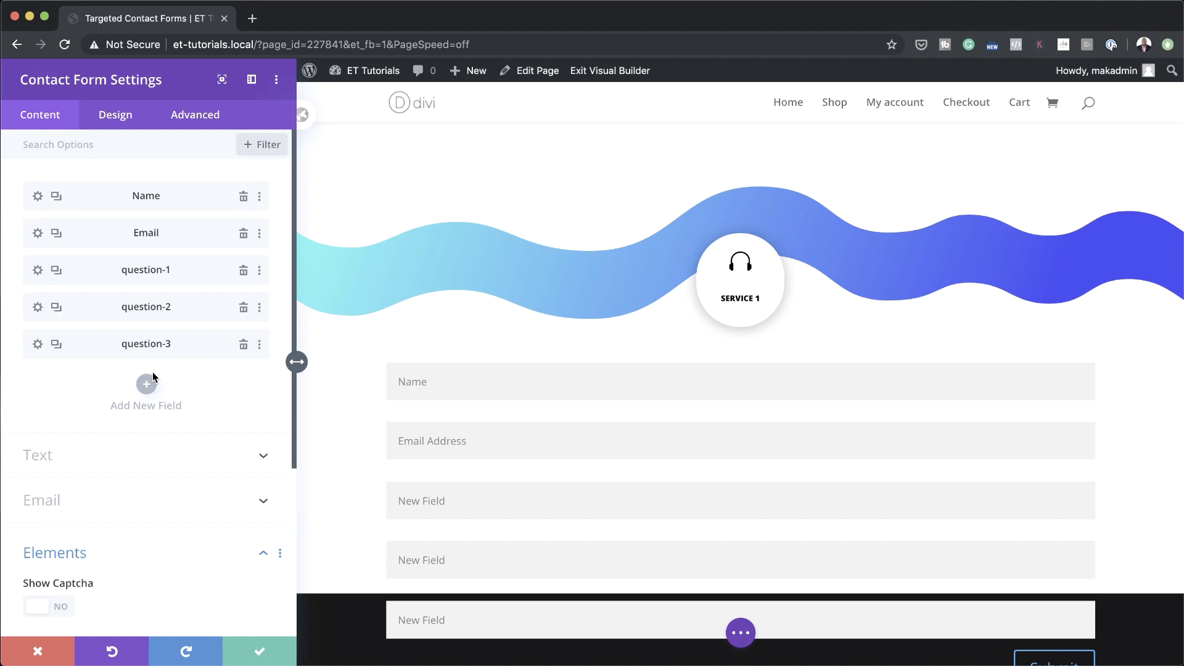
Step: Set the contact form fields' top and bottom padding to 0.6vw in the design settings
{"action": "left_click", "coordinate": [123, 115]}
{"action": "left_click", "coordinate": [91, 180]}
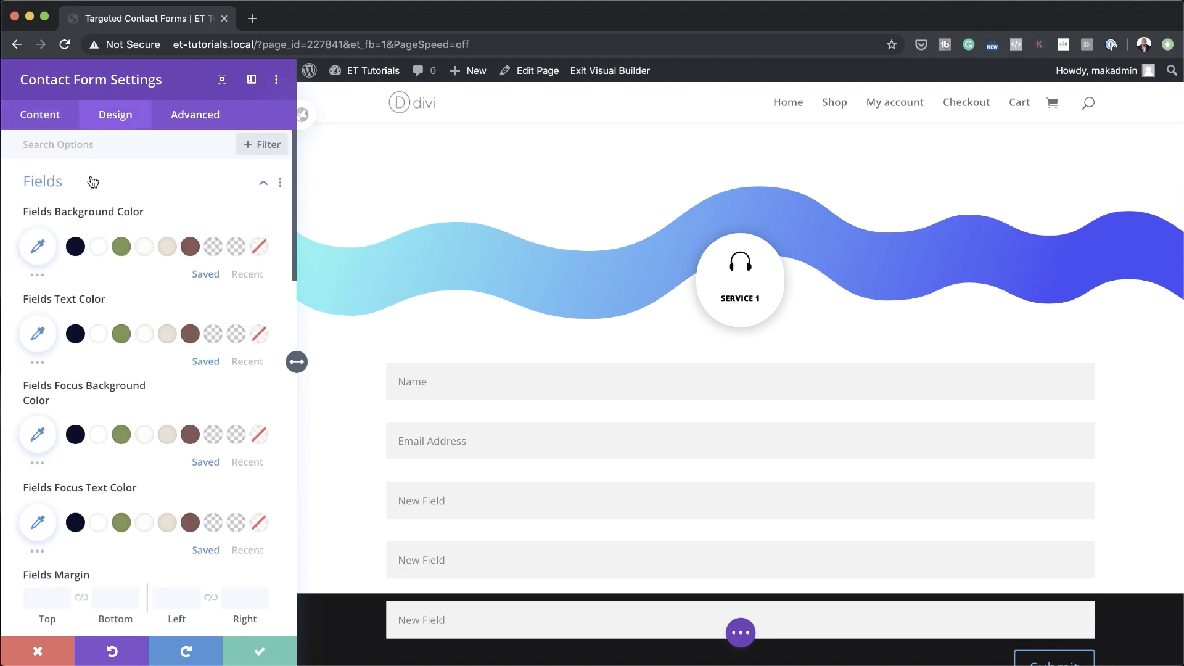
{"action": "scroll", "coordinate": [143, 423], "scroll_direction": "down", "scroll_amount": 7}
{"action": "scroll", "coordinate": [139, 418], "scroll_direction": "up", "scroll_amount": 2}
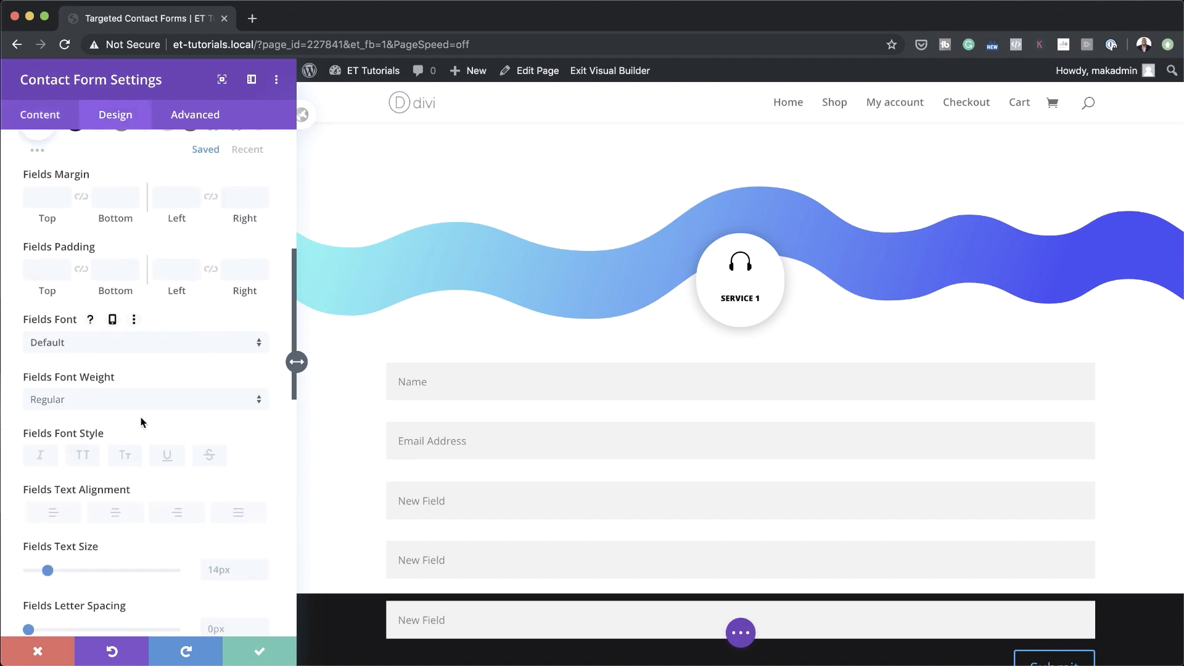
{"action": "left_click", "coordinate": [47, 273]}
{"action": "type", "text": "0.6vw"}
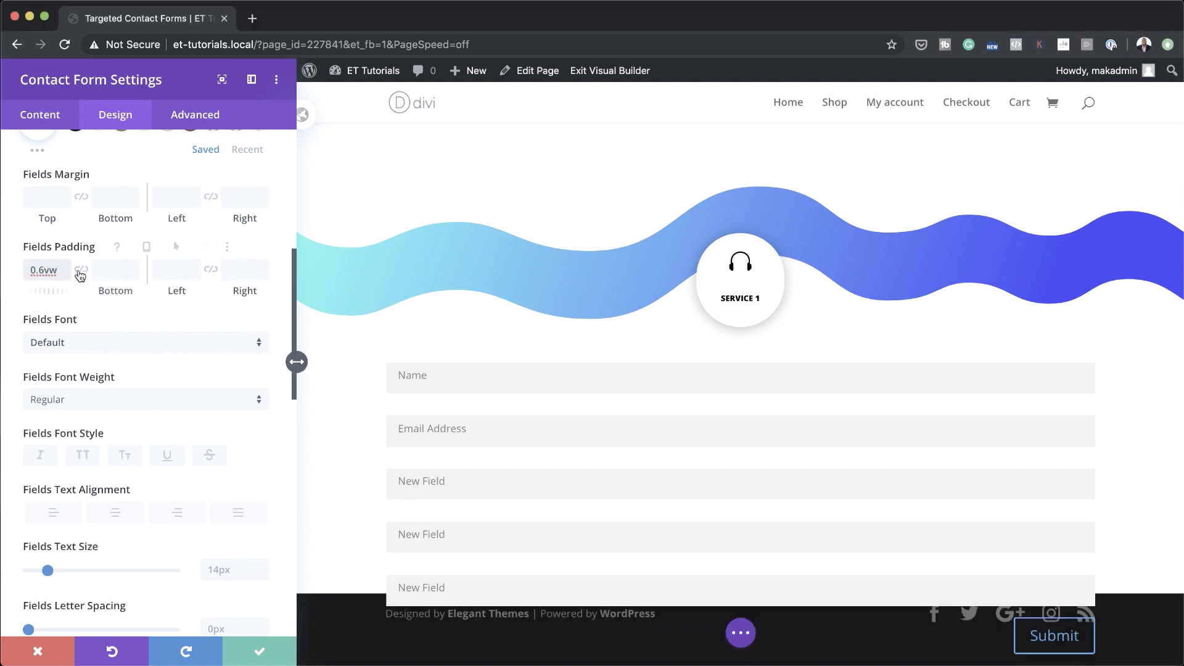
{"action": "left_click", "coordinate": [81, 270]}
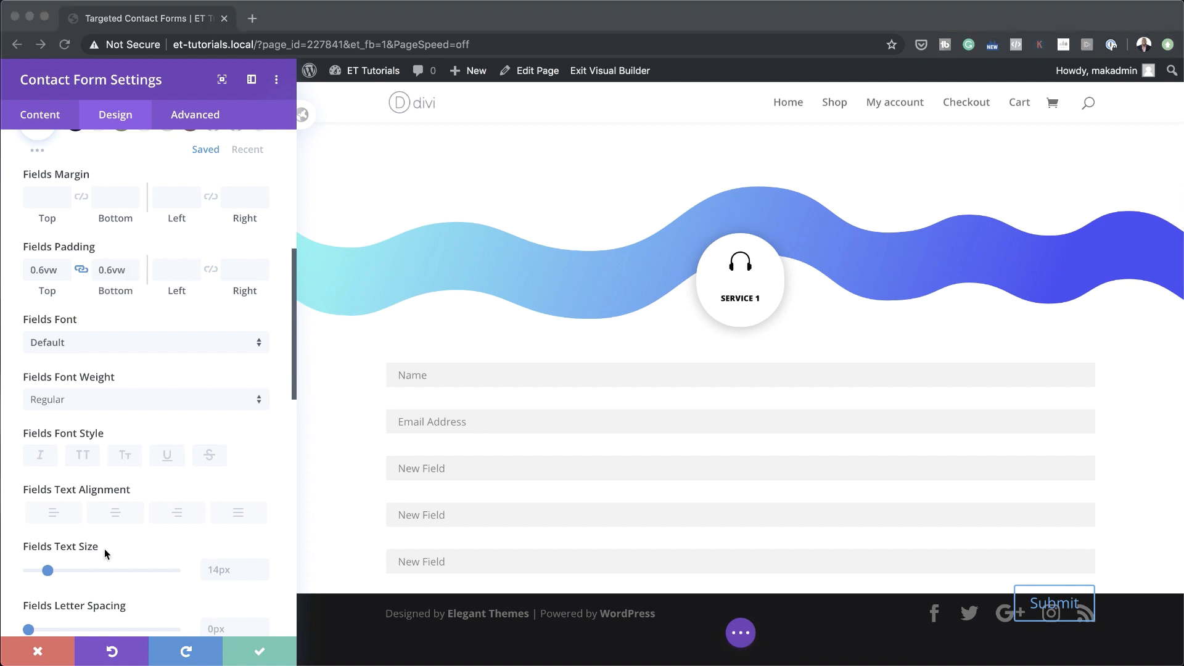
Step: Set the contact form's fields text size to 0.8vw
{"action": "left_click", "coordinate": [221, 574]}
{"action": "double_click", "coordinate": [221, 573]}
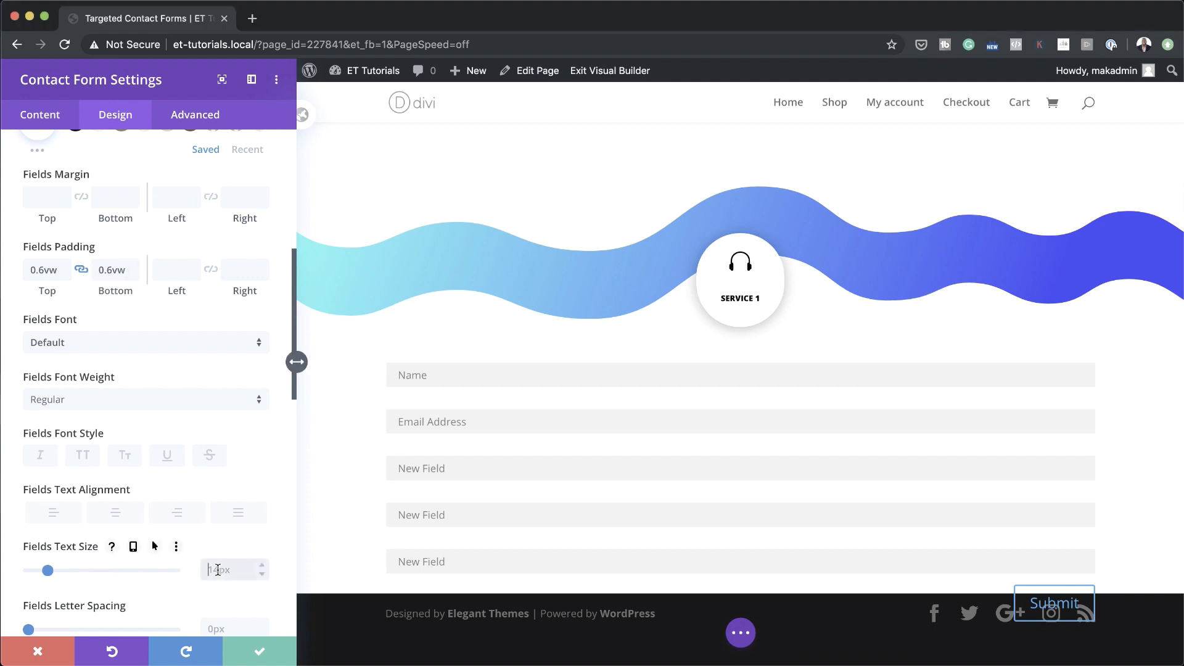
{"action": "type", "text": "0.8vw"}
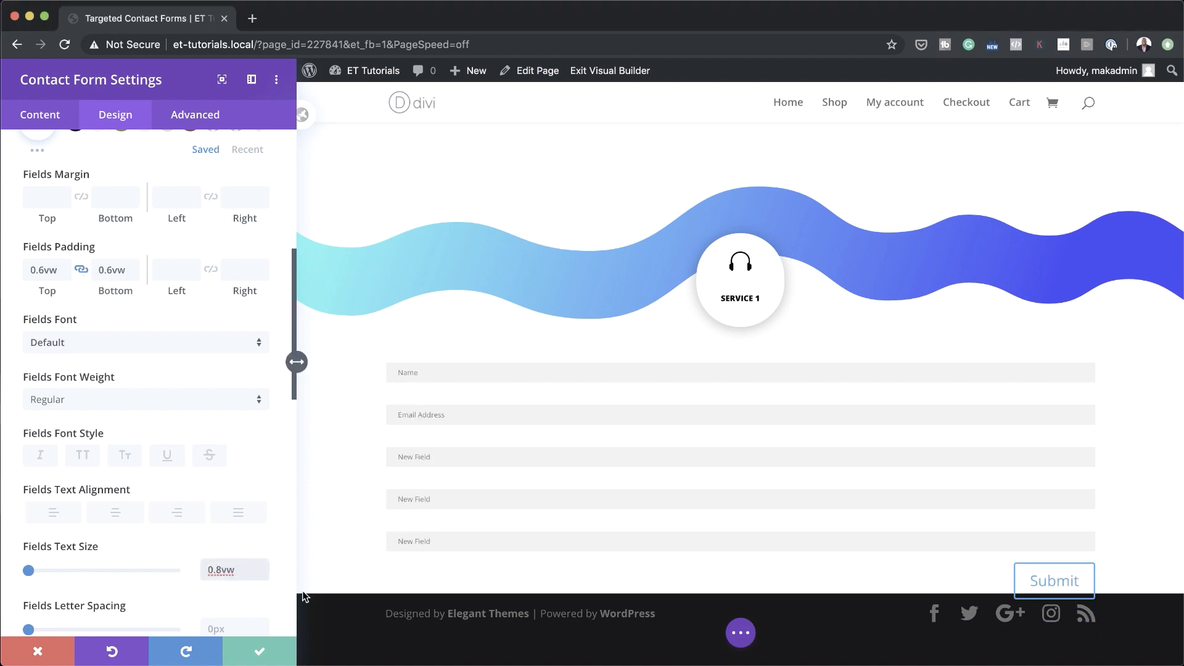
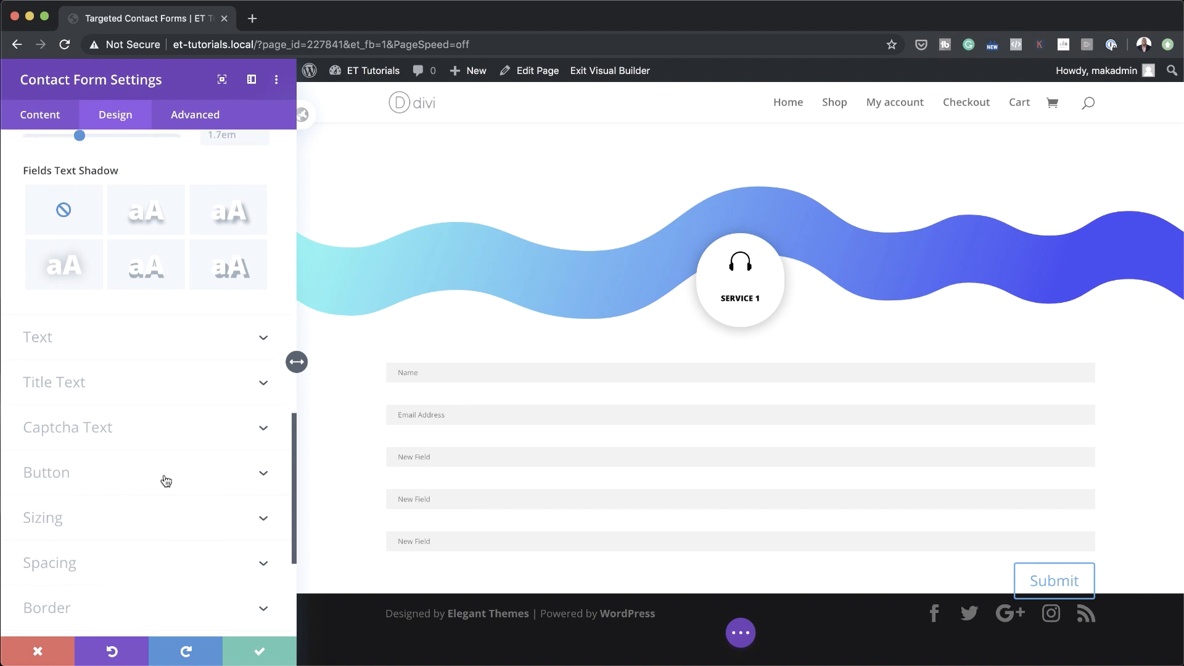
Step: Enable custom styles for the form's button with 1vw text size, white #ffffff text and a black background
{"action": "left_click", "coordinate": [164, 476]}
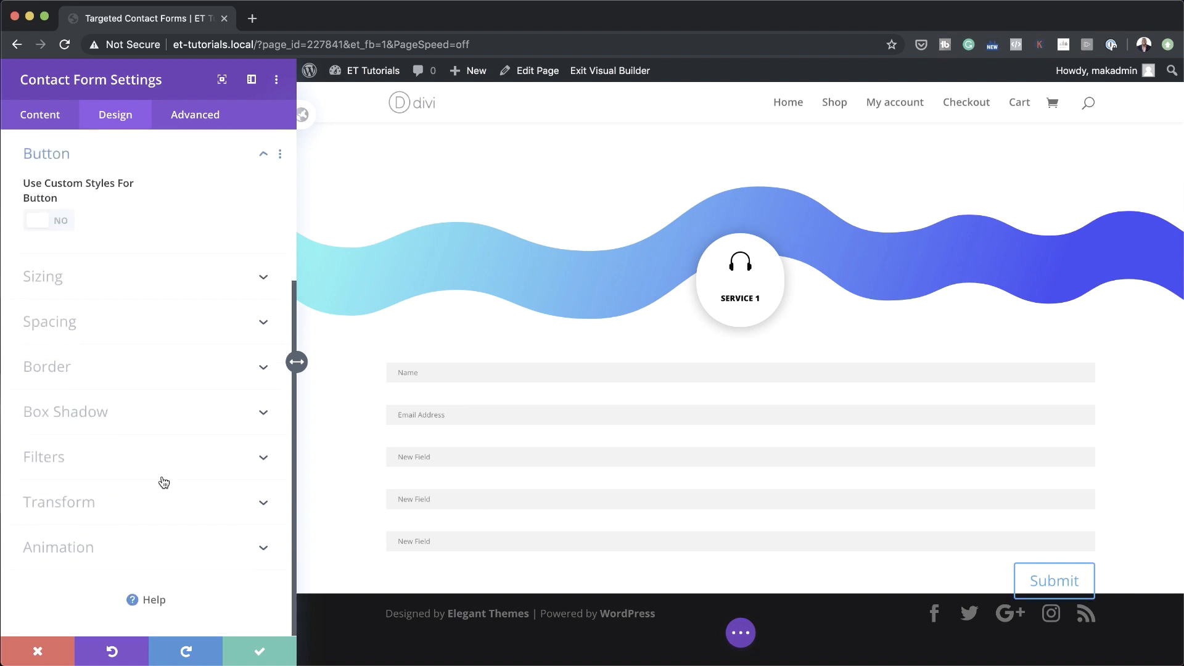
{"action": "left_click", "coordinate": [61, 220]}
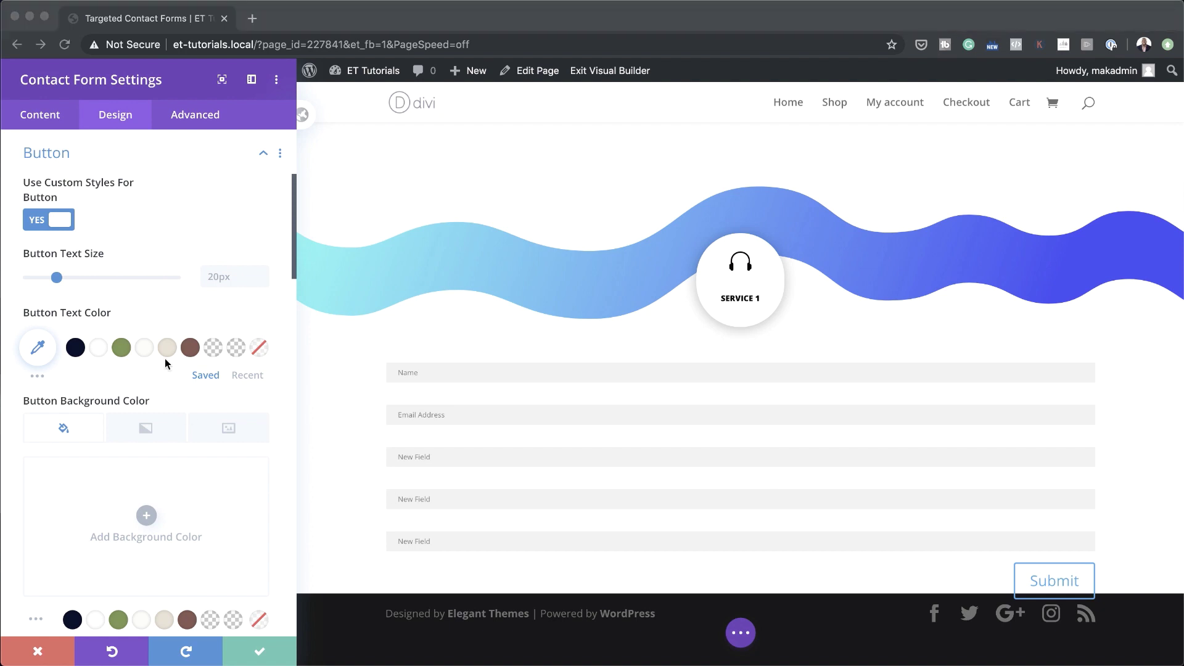
{"action": "left_click", "coordinate": [221, 277]}
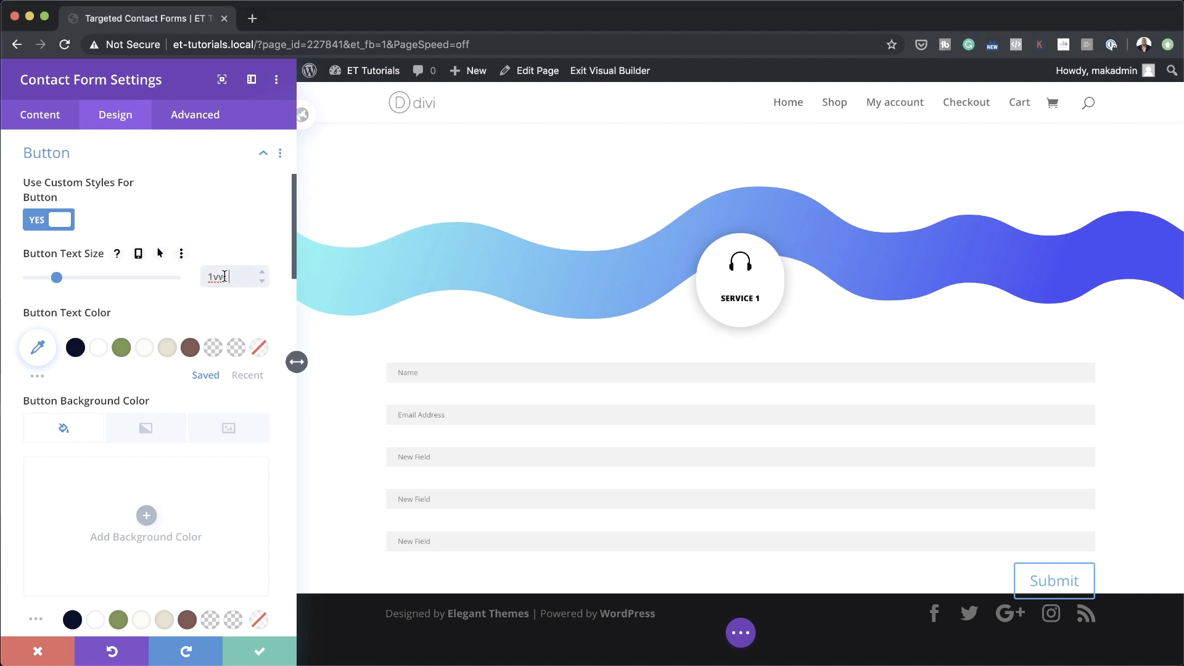
{"action": "left_click", "coordinate": [100, 350]}
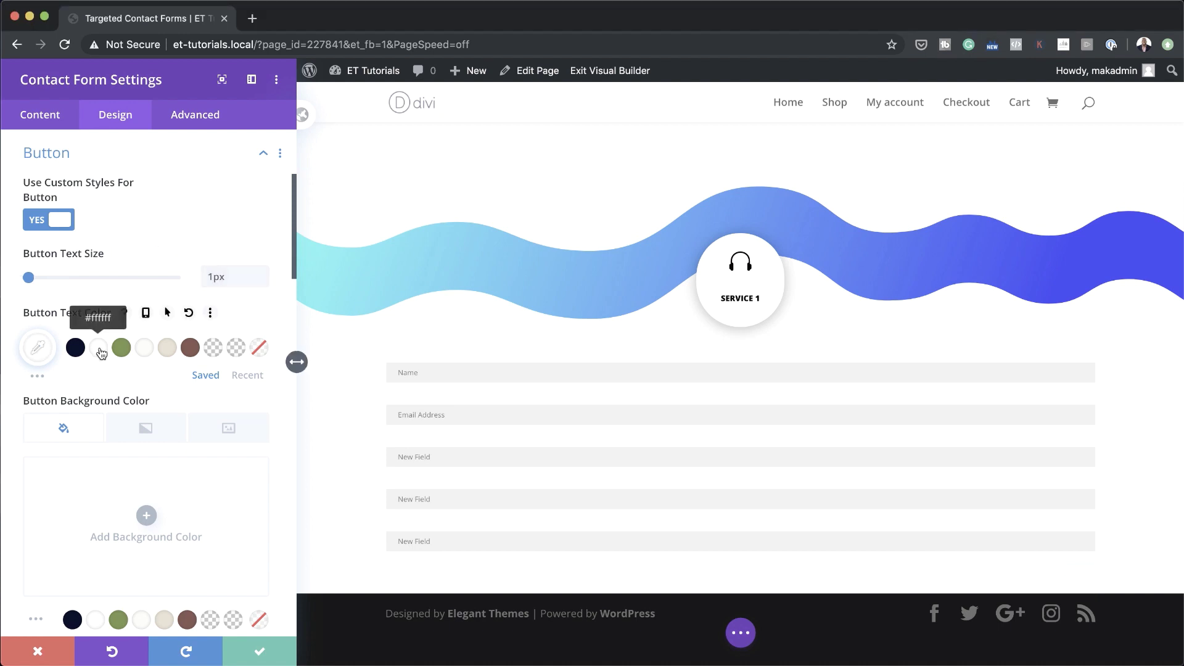
{"action": "left_click", "coordinate": [146, 516]}
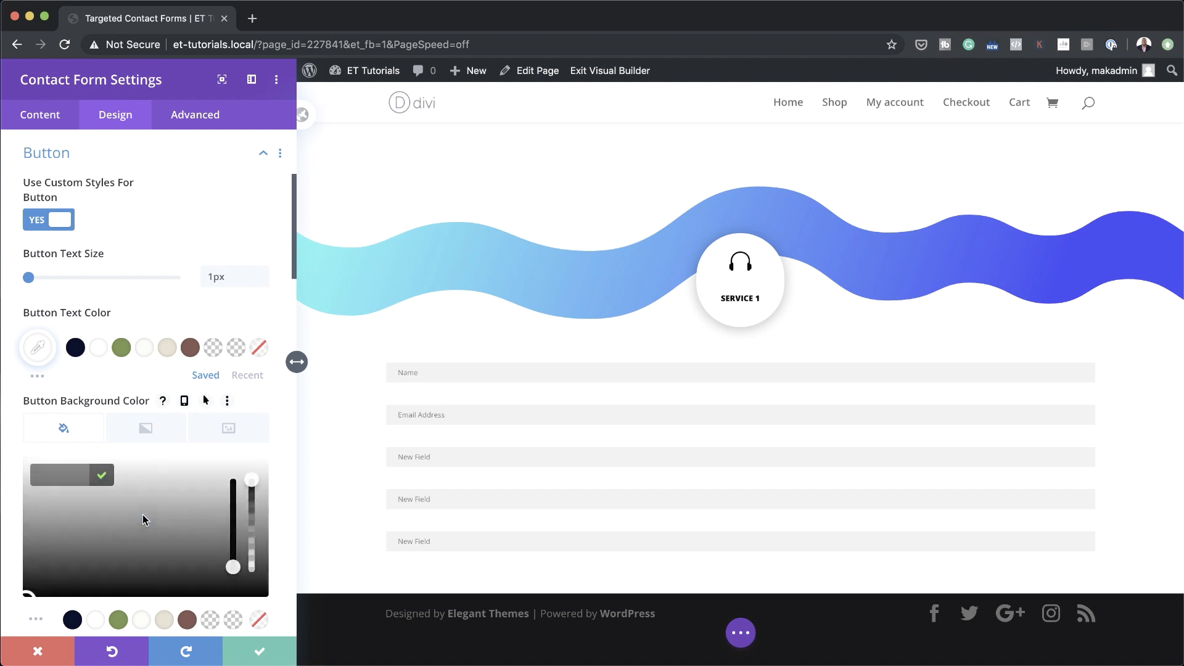
{"action": "left_click", "coordinate": [217, 276]}
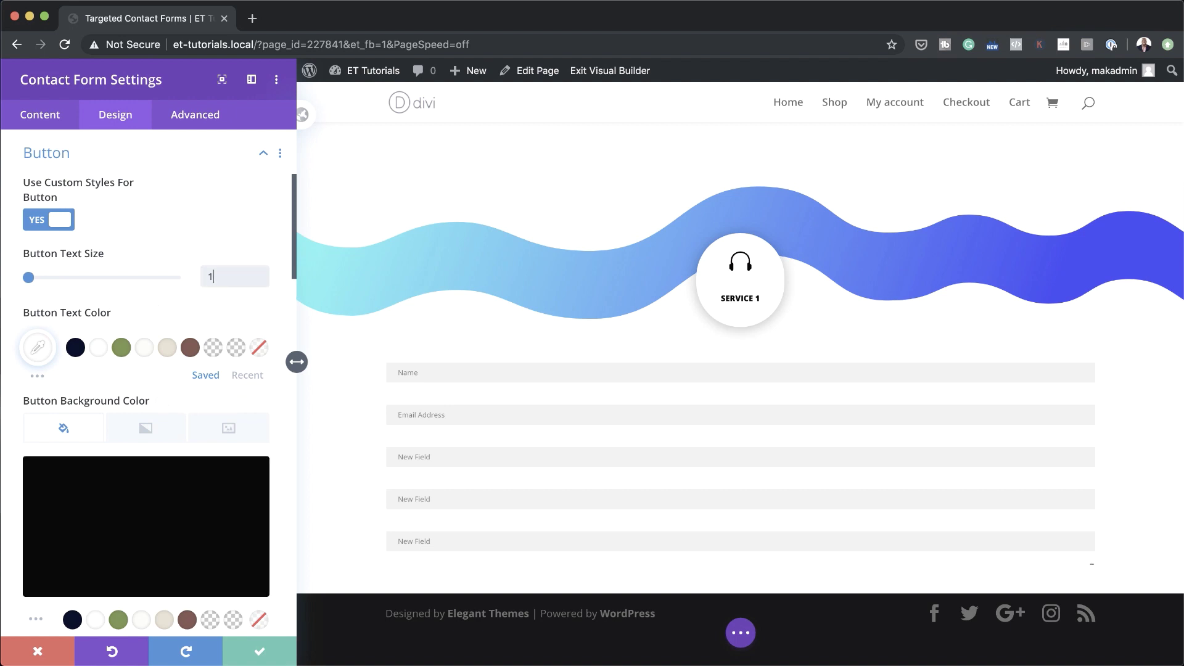
{"action": "type", "text": "vw"}
Step: Give the form's button an Ultra Bold font weight, uppercase style and a 0px border width
{"action": "scroll", "coordinate": [176, 423], "scroll_direction": "down", "scroll_amount": 6}
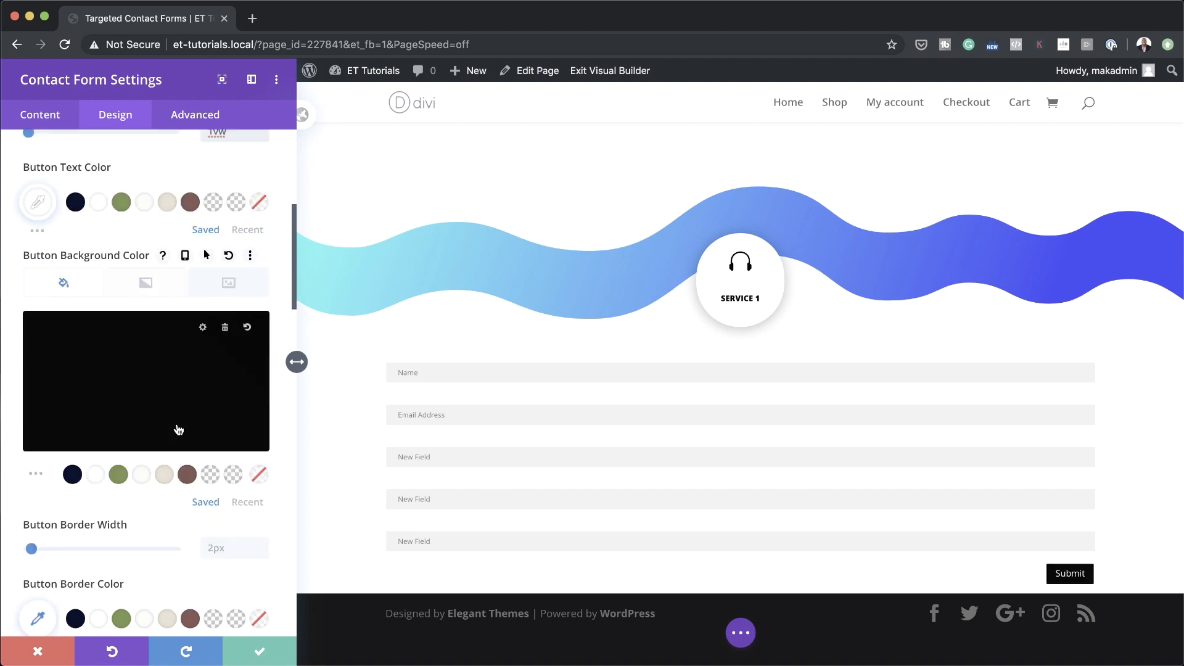
{"action": "scroll", "coordinate": [177, 423], "scroll_direction": "down", "scroll_amount": 3}
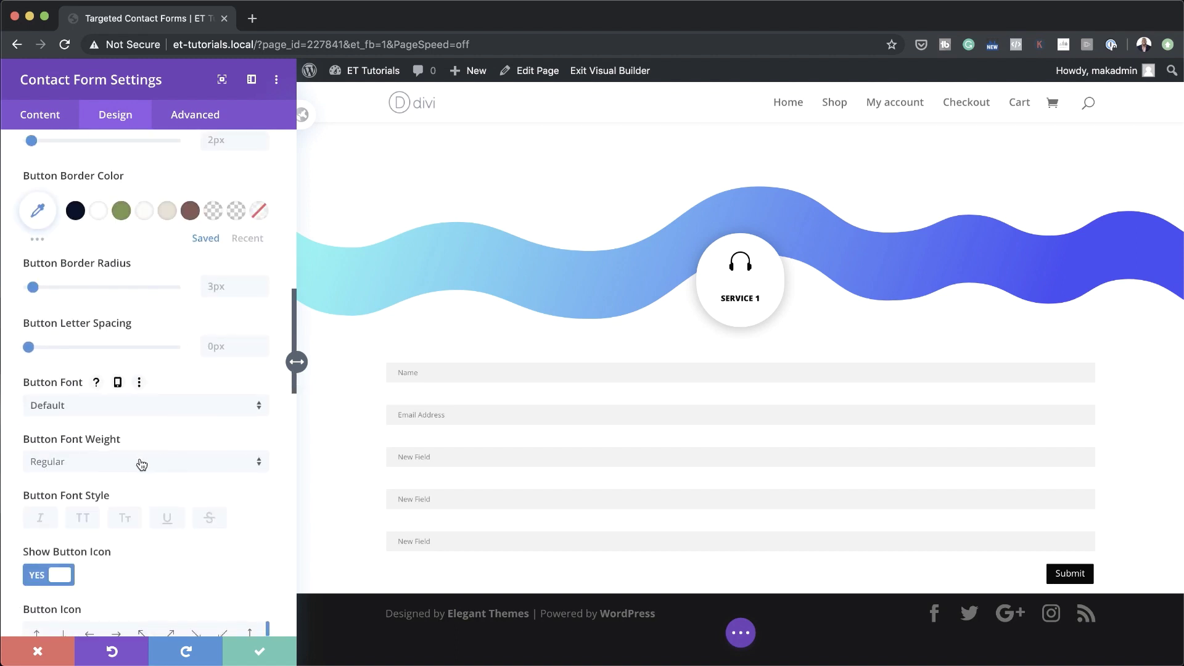
{"action": "left_click", "coordinate": [140, 464]}
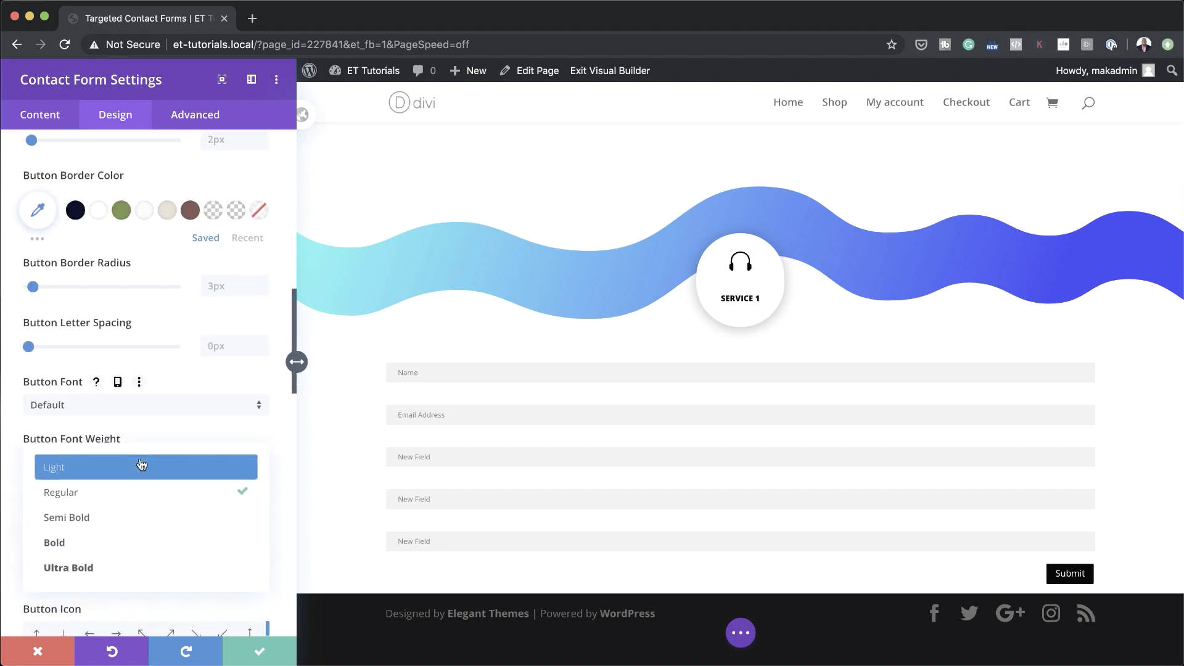
{"action": "left_click", "coordinate": [150, 559]}
{"action": "left_click", "coordinate": [83, 519]}
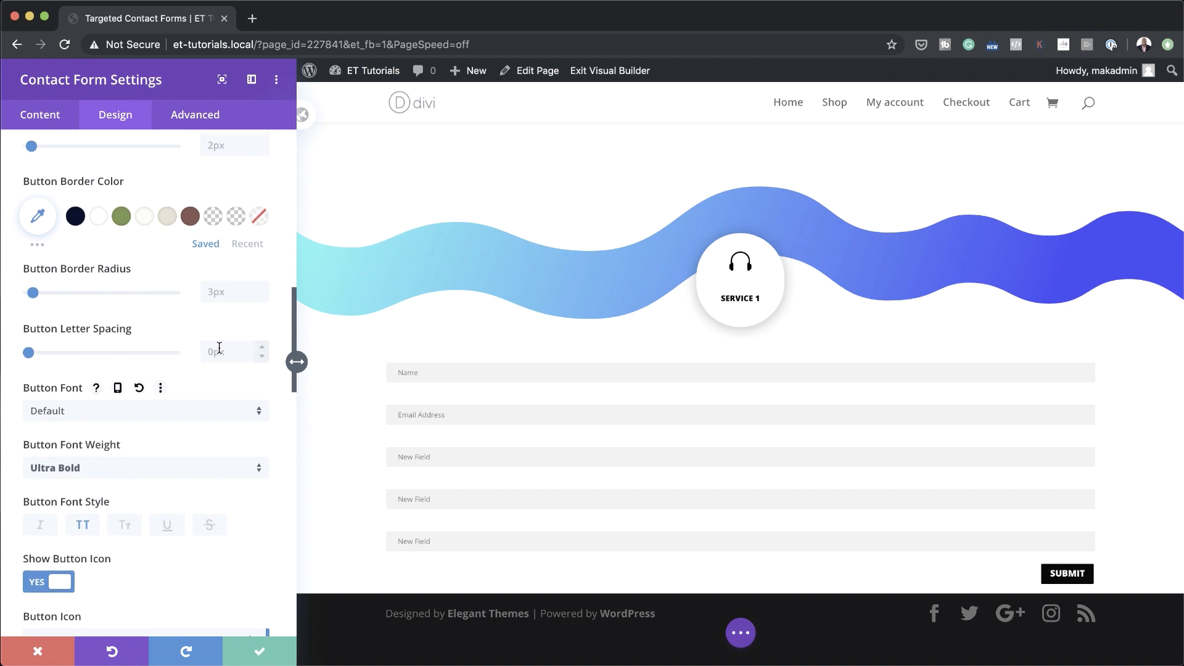
{"action": "scroll", "coordinate": [173, 415], "scroll_direction": "up", "scroll_amount": 3}
Step: Set the contact form's padding to 2vw on all four sides and its inputs' rounded corners to 10px
{"action": "scroll", "coordinate": [150, 428], "scroll_direction": "down", "scroll_amount": 10}
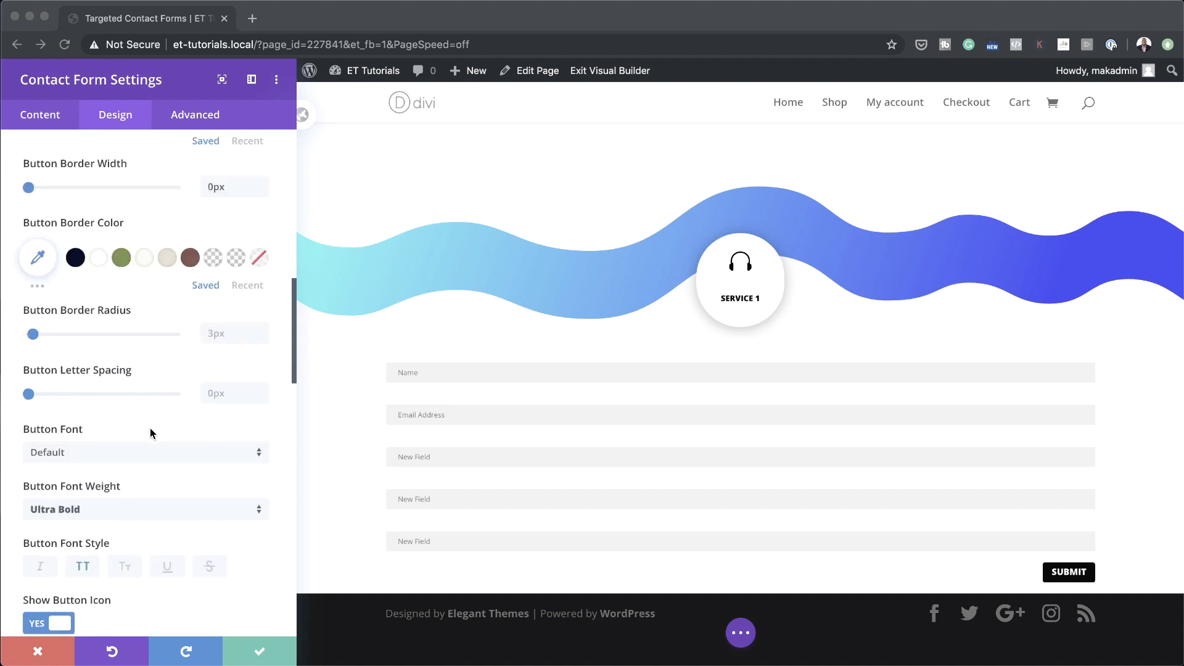
{"action": "scroll", "coordinate": [150, 427], "scroll_direction": "down", "scroll_amount": 5}
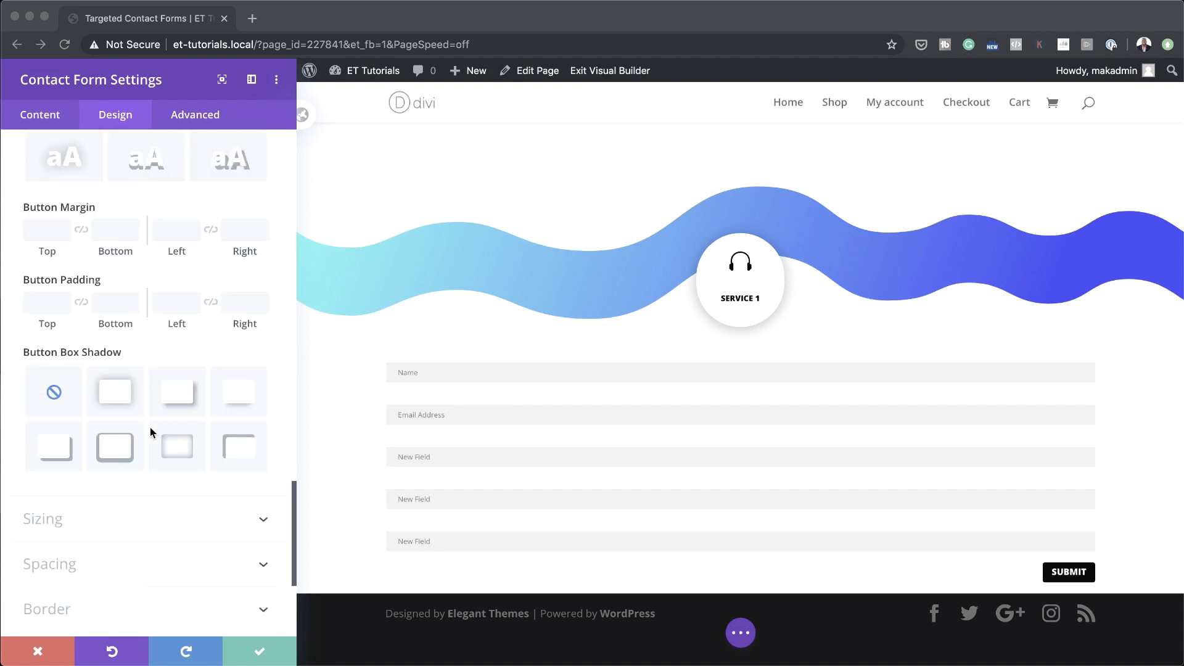
{"action": "left_click", "coordinate": [61, 476]}
{"action": "left_click", "coordinate": [61, 476]}
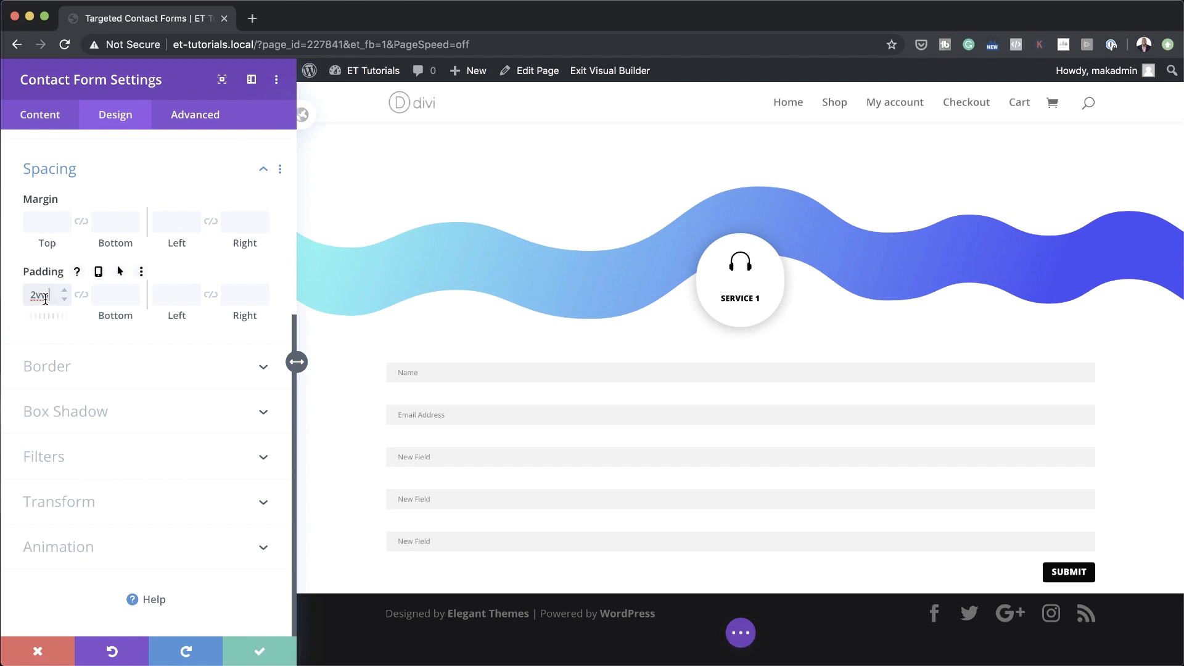
{"action": "left_click", "coordinate": [76, 298]}
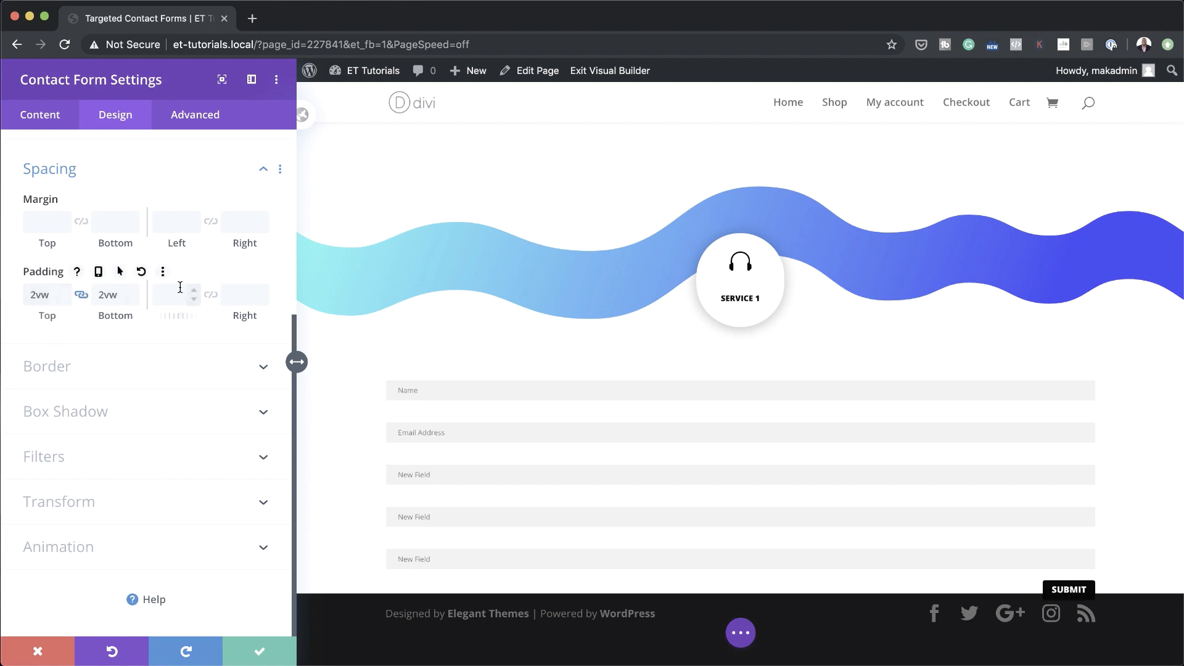
{"action": "left_click", "coordinate": [210, 295]}
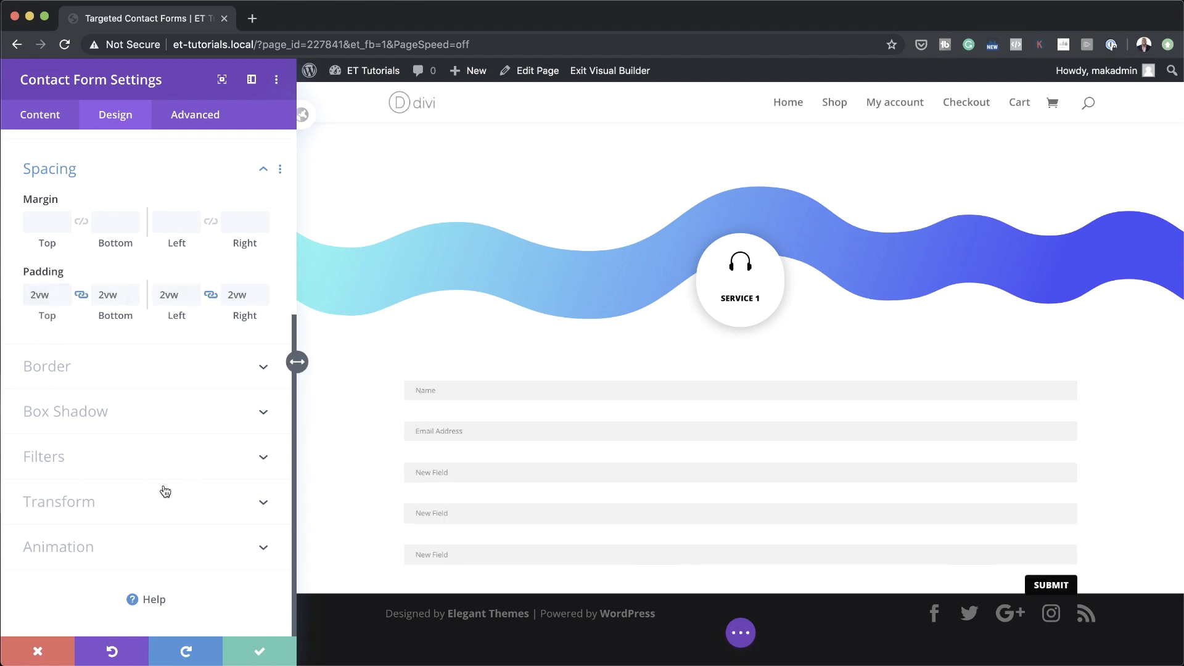
{"action": "left_click", "coordinate": [77, 368]}
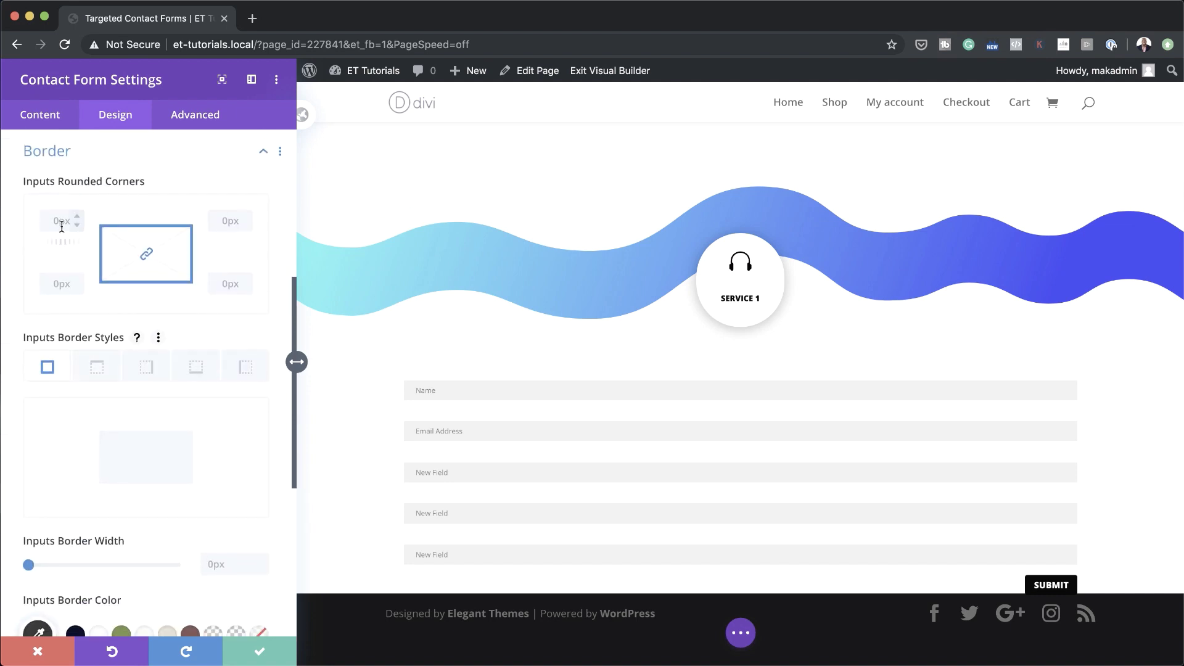
{"action": "type", "text": "10px"}
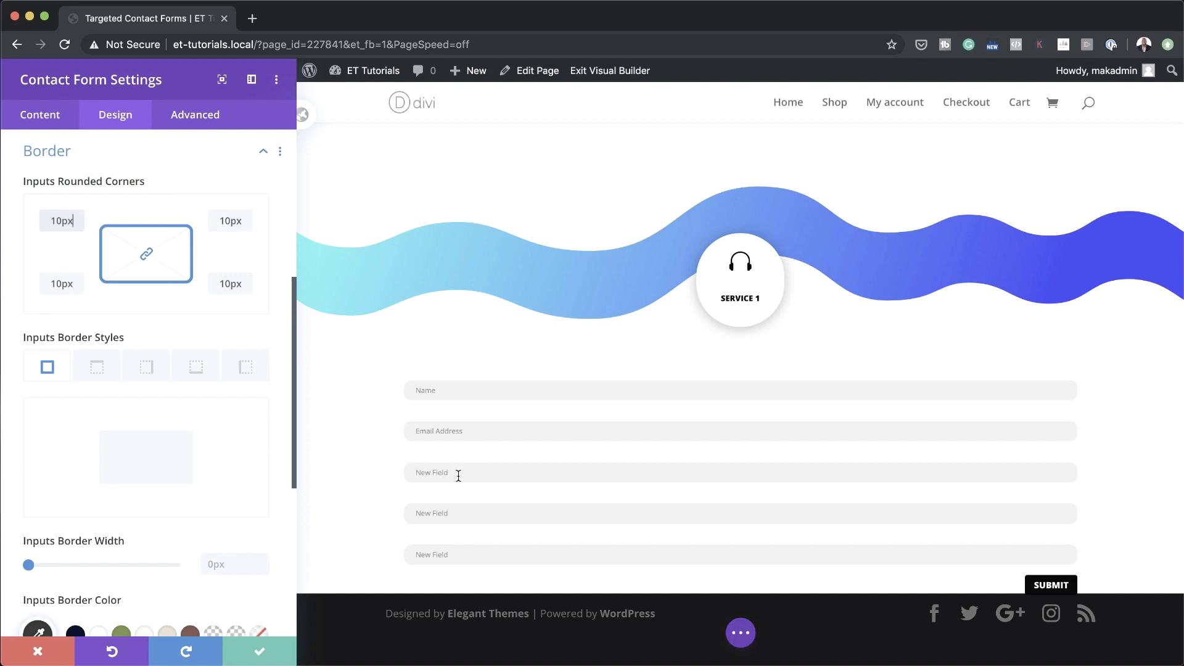
Step: Title the three question fields Question-1, Question-2 and Question-3, and save the contact form settings
{"action": "left_click", "coordinate": [58, 118]}
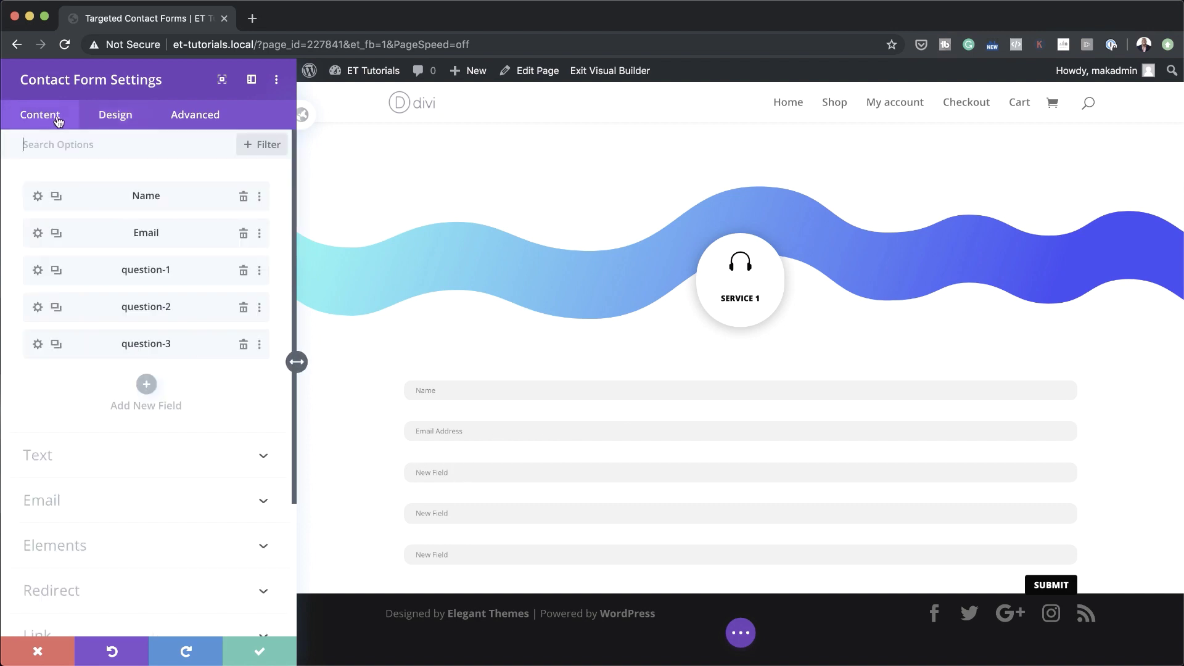
{"action": "left_click", "coordinate": [38, 270]}
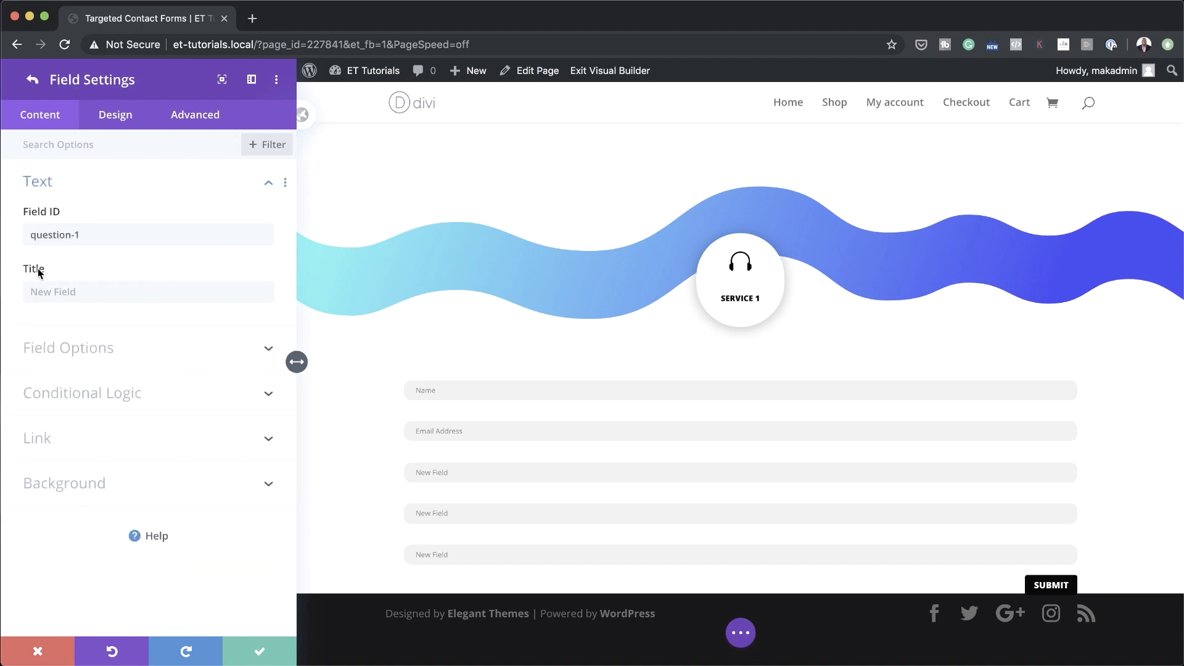
{"action": "triple_click", "coordinate": [78, 234]}
{"action": "key", "text": "ctrl+c"}
{"action": "left_click", "coordinate": [69, 288]}
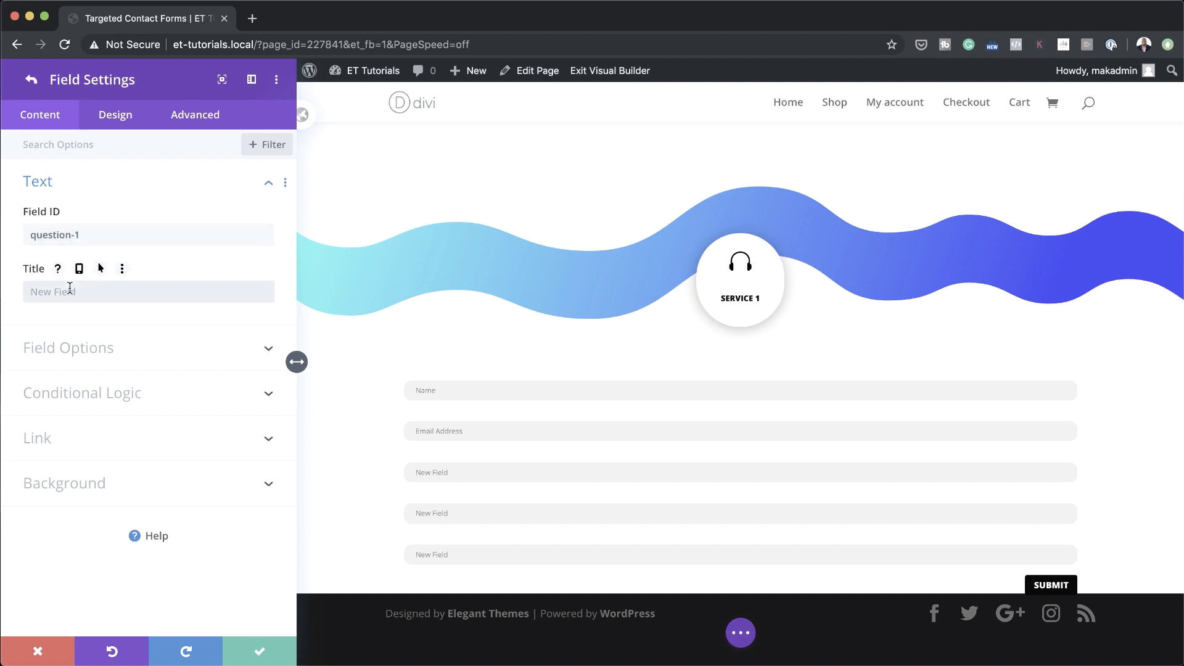
{"action": "key", "text": "ctrl+v"}
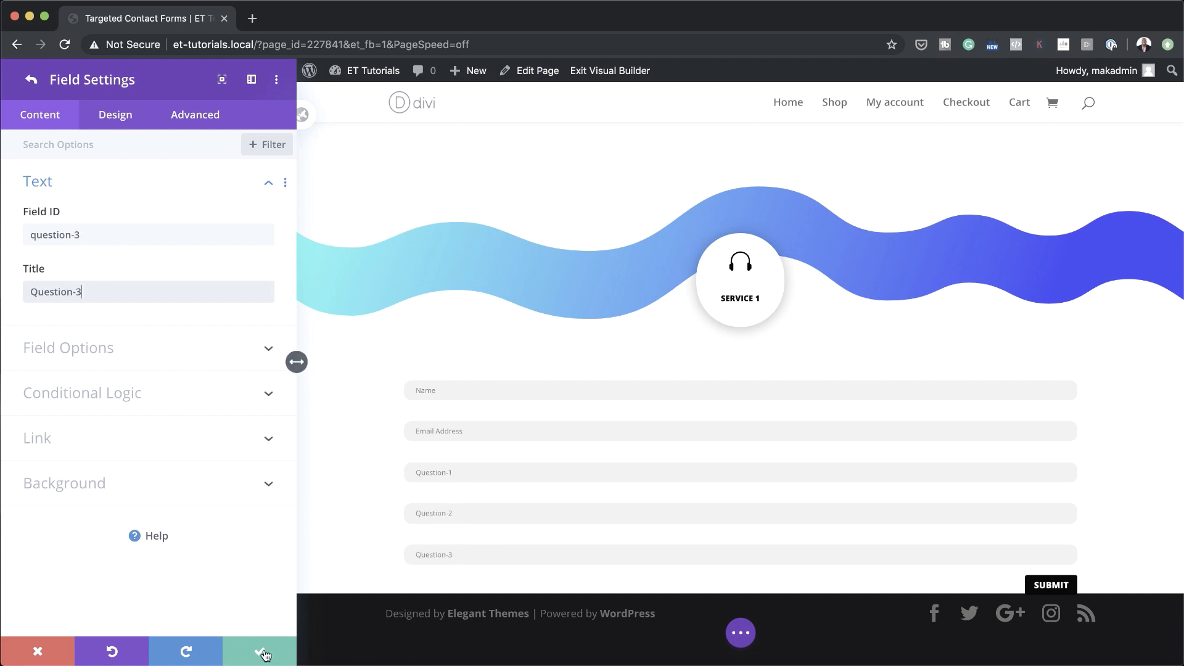
{"action": "left_click", "coordinate": [263, 652]}
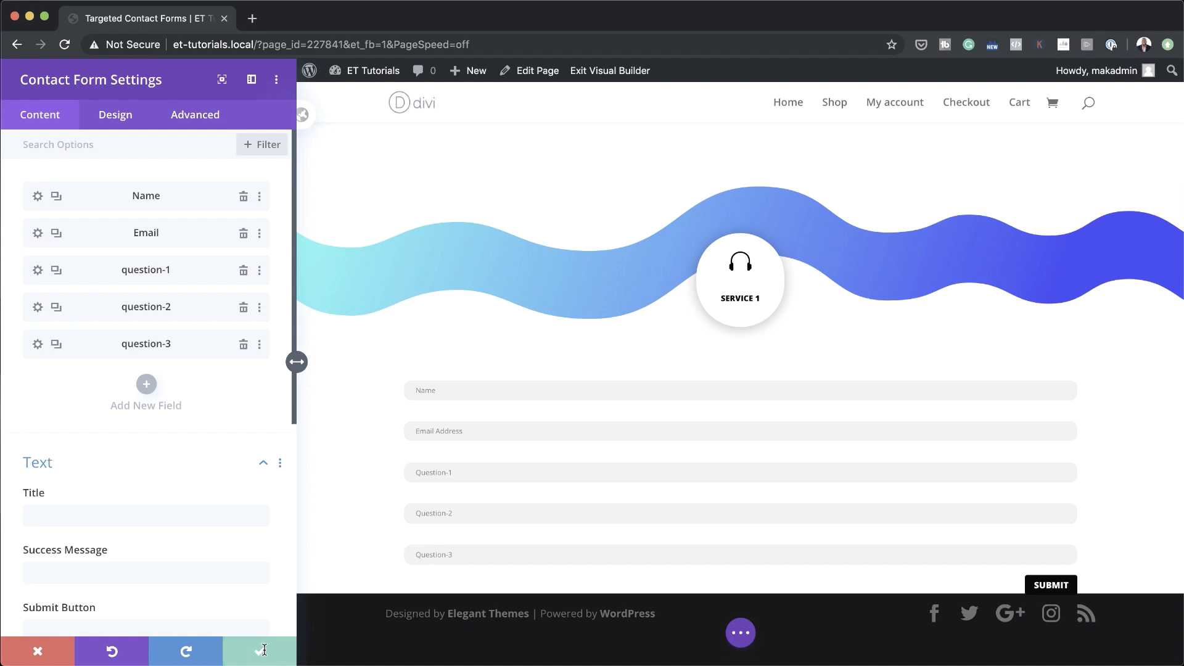
{"action": "left_click", "coordinate": [263, 653]}
Step: Duplicate the row with the blurb and contact form twice in wireframe view and return to desktop view
{"action": "scroll", "coordinate": [558, 491], "scroll_direction": "down", "scroll_amount": 1}
{"action": "scroll", "coordinate": [557, 491], "scroll_direction": "down", "scroll_amount": 3}
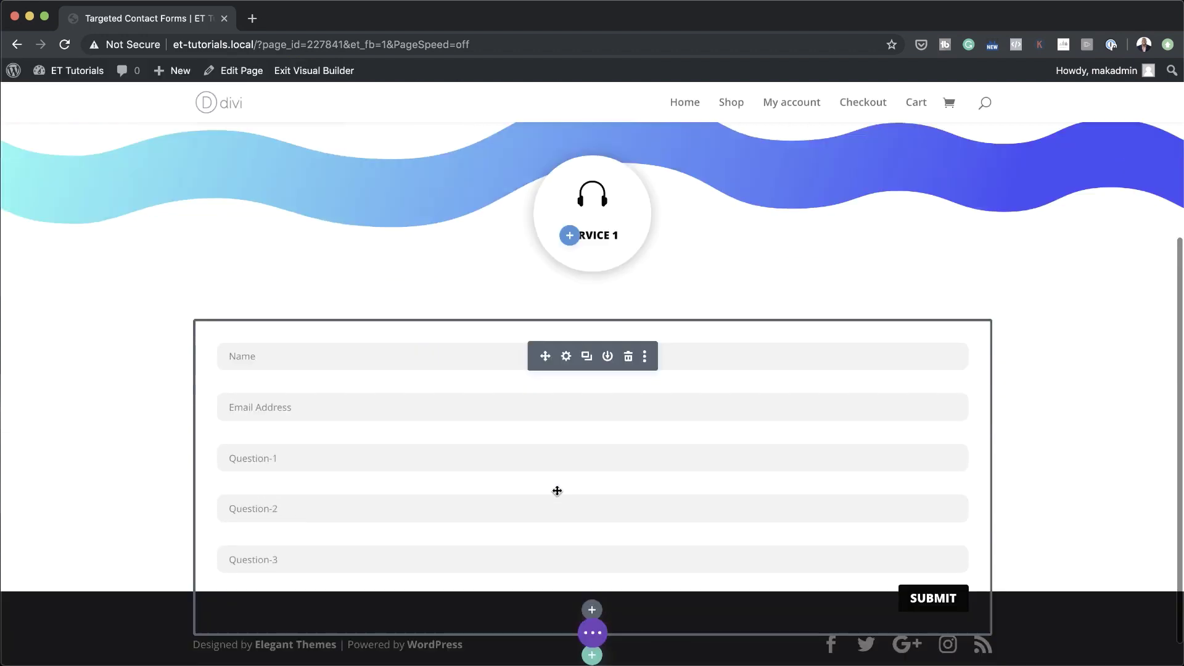
{"action": "left_click", "coordinate": [598, 635]}
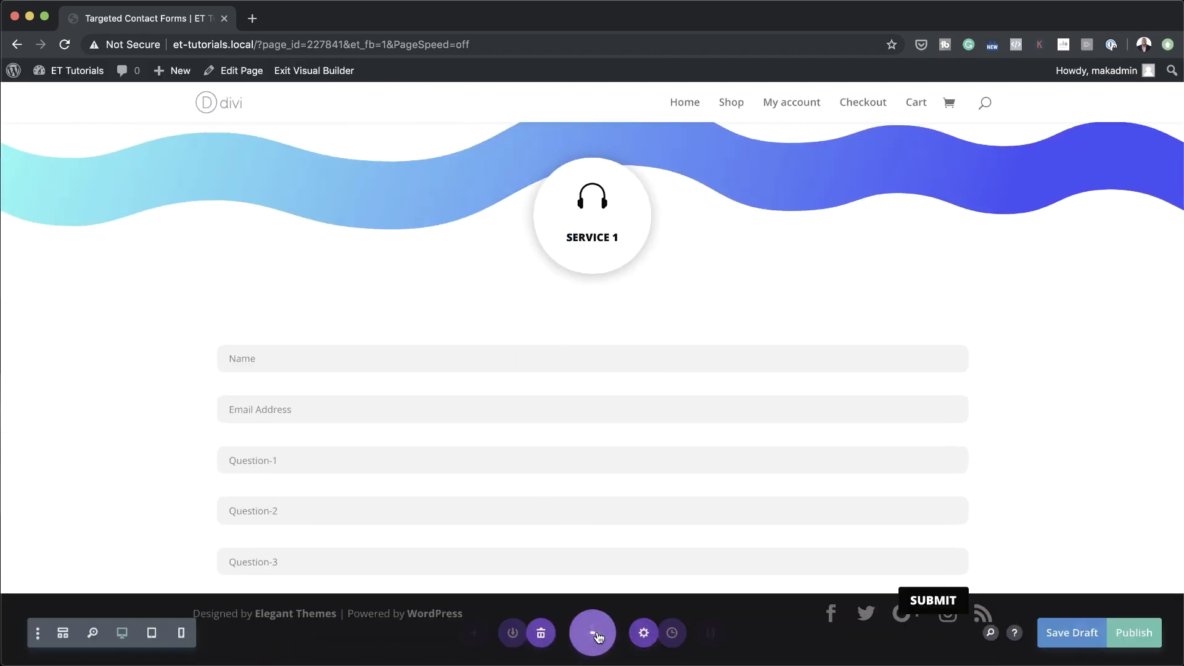
{"action": "left_click", "coordinate": [58, 634]}
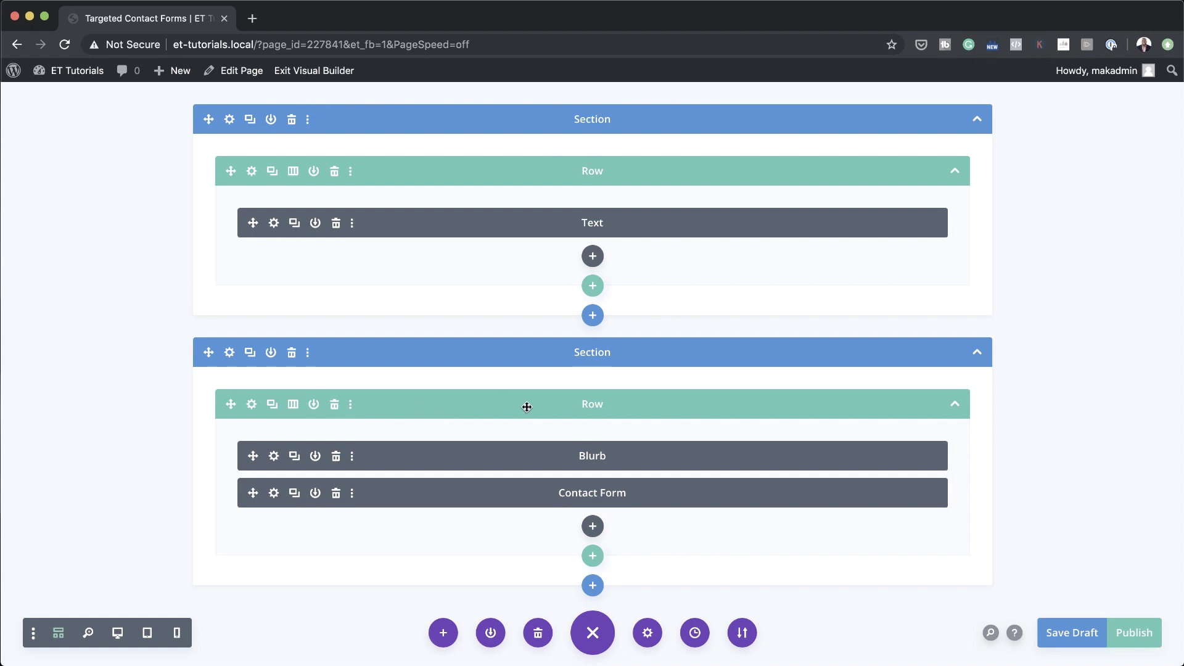
{"action": "left_click", "coordinate": [275, 407]}
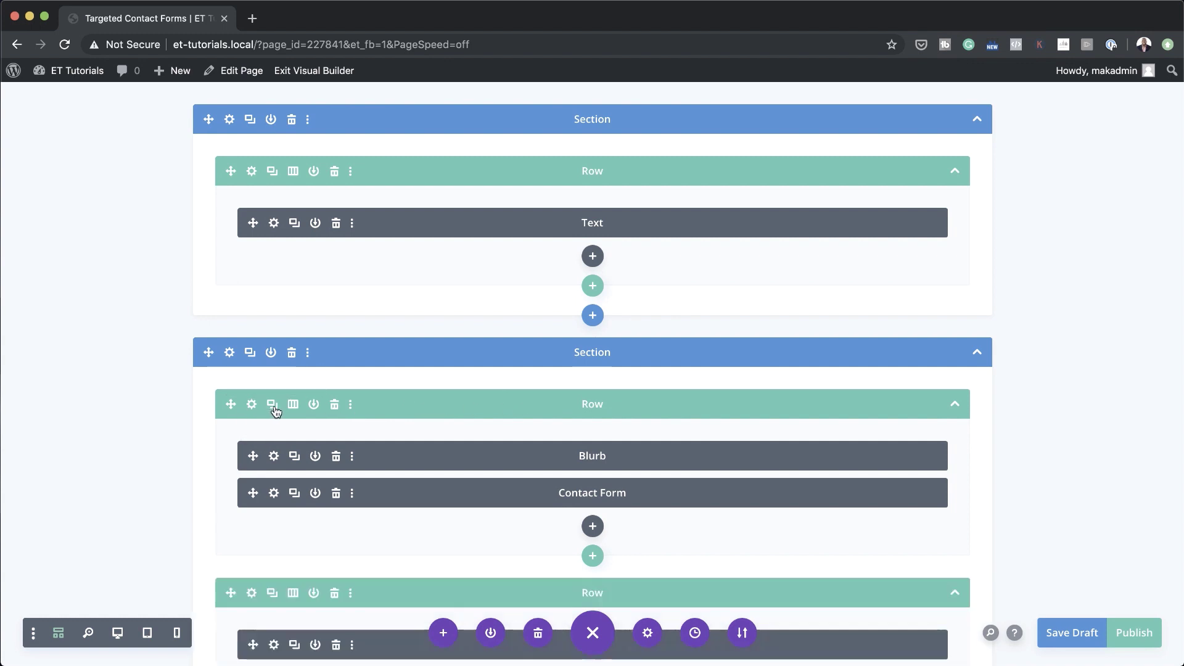
{"action": "left_click", "coordinate": [274, 407]}
{"action": "scroll", "coordinate": [198, 471], "scroll_direction": "down", "scroll_amount": 5}
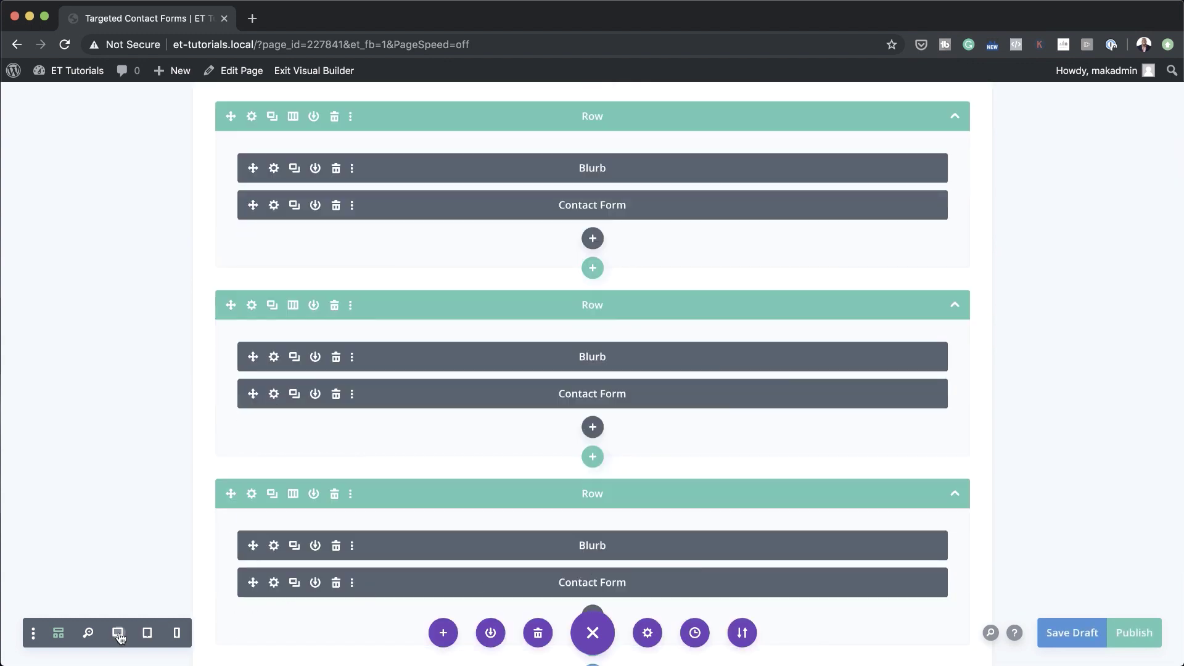
{"action": "left_click", "coordinate": [118, 634]}
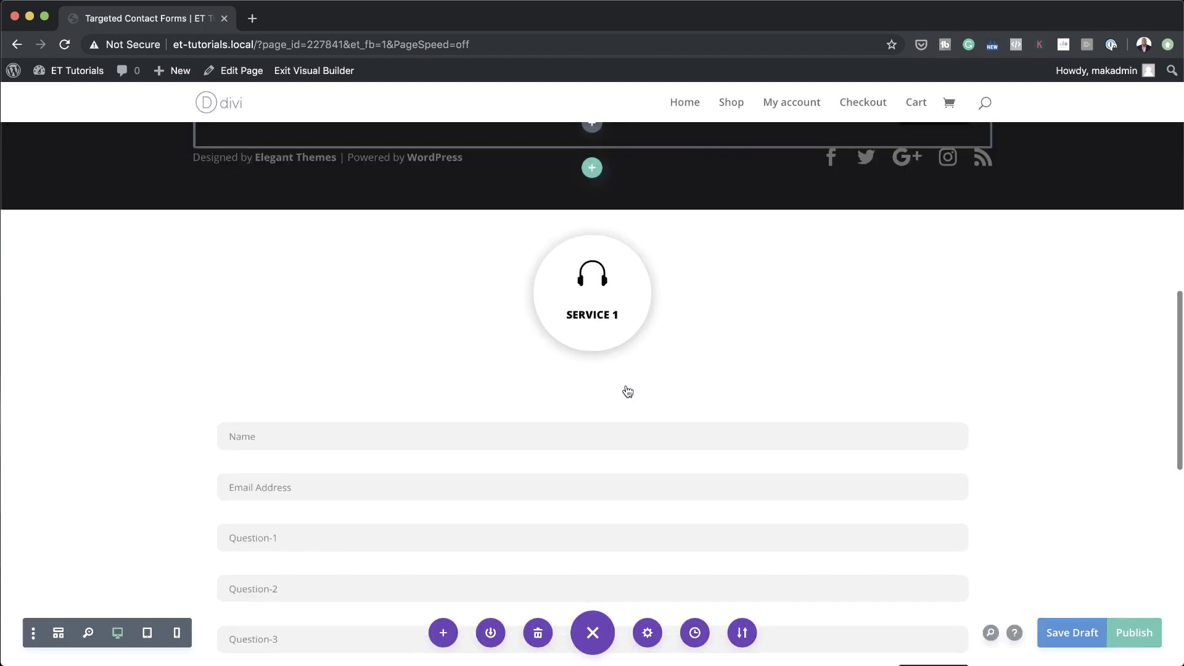
Step: In wireframe view, retitle the second row's blurb Service 2, give it the lined document icon, and save the module settings
{"action": "key", "text": "super+shift+f"}
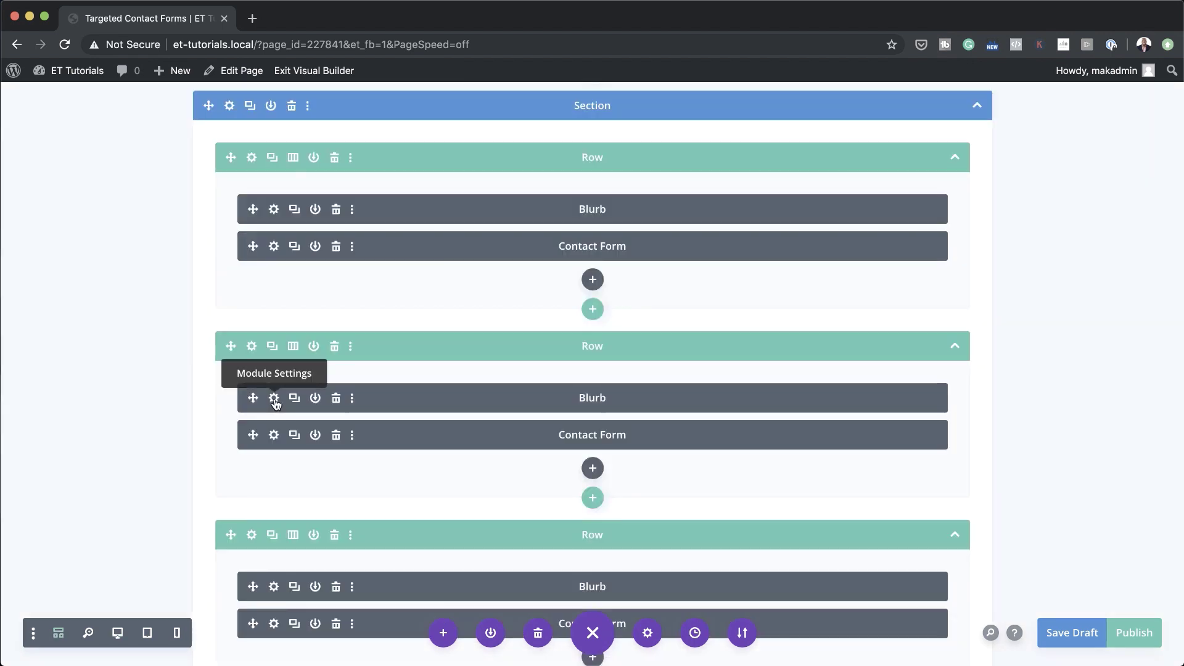
{"action": "left_click", "coordinate": [274, 398]}
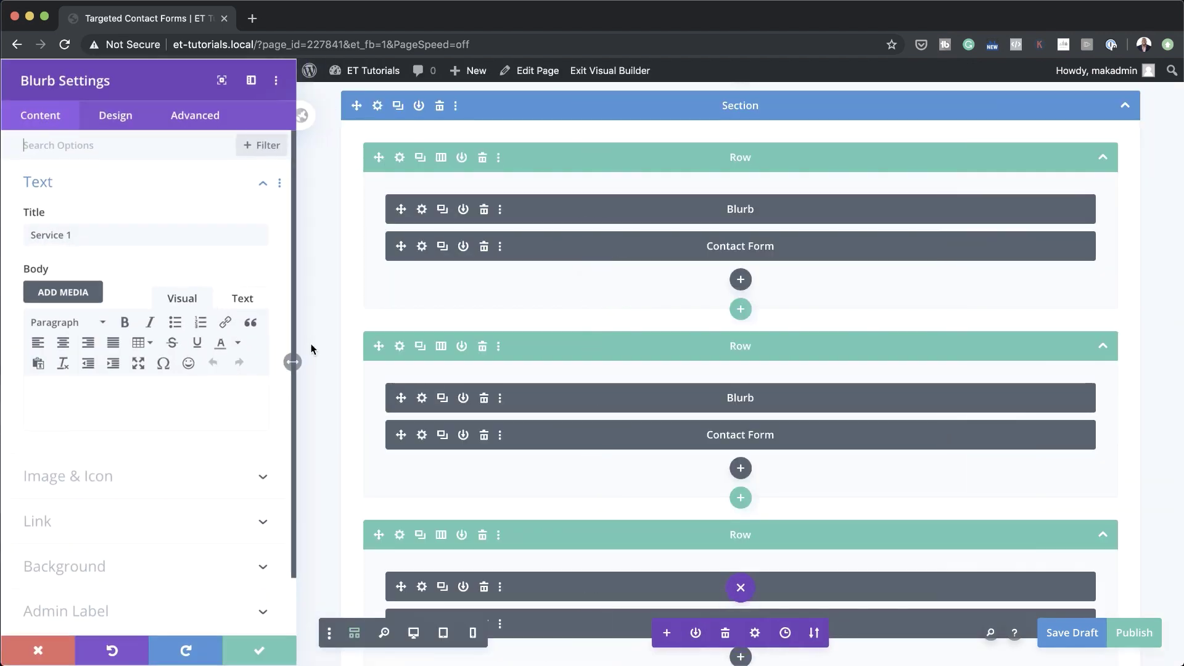
{"action": "left_click", "coordinate": [87, 233]}
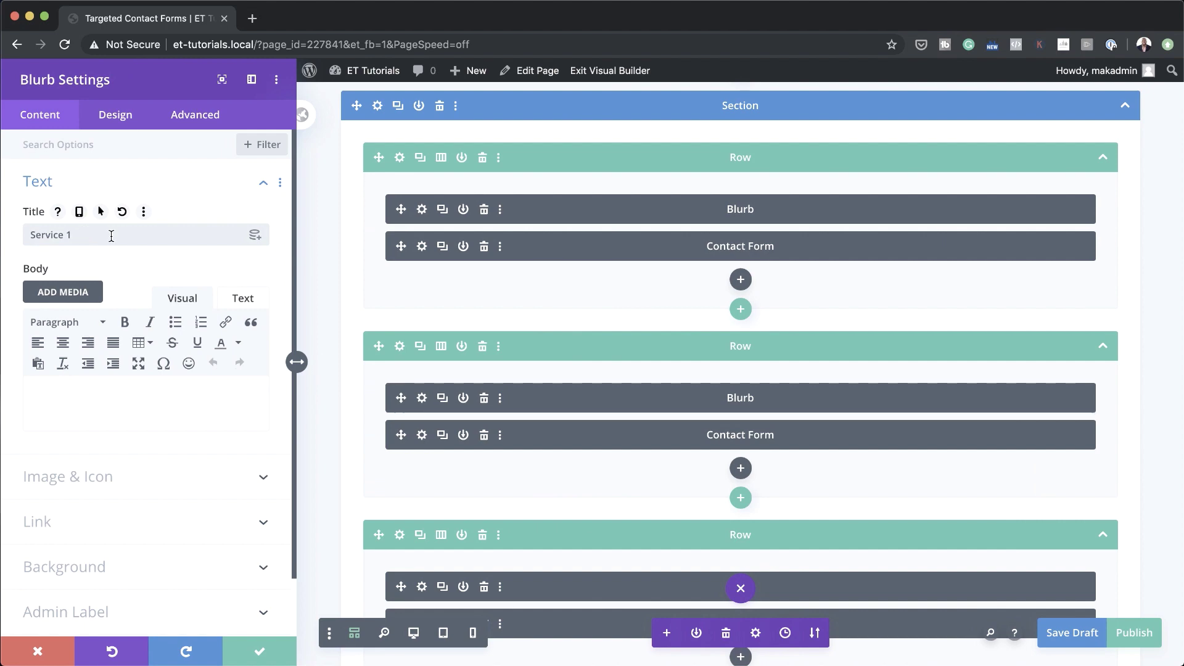
{"action": "left_click", "coordinate": [111, 480]}
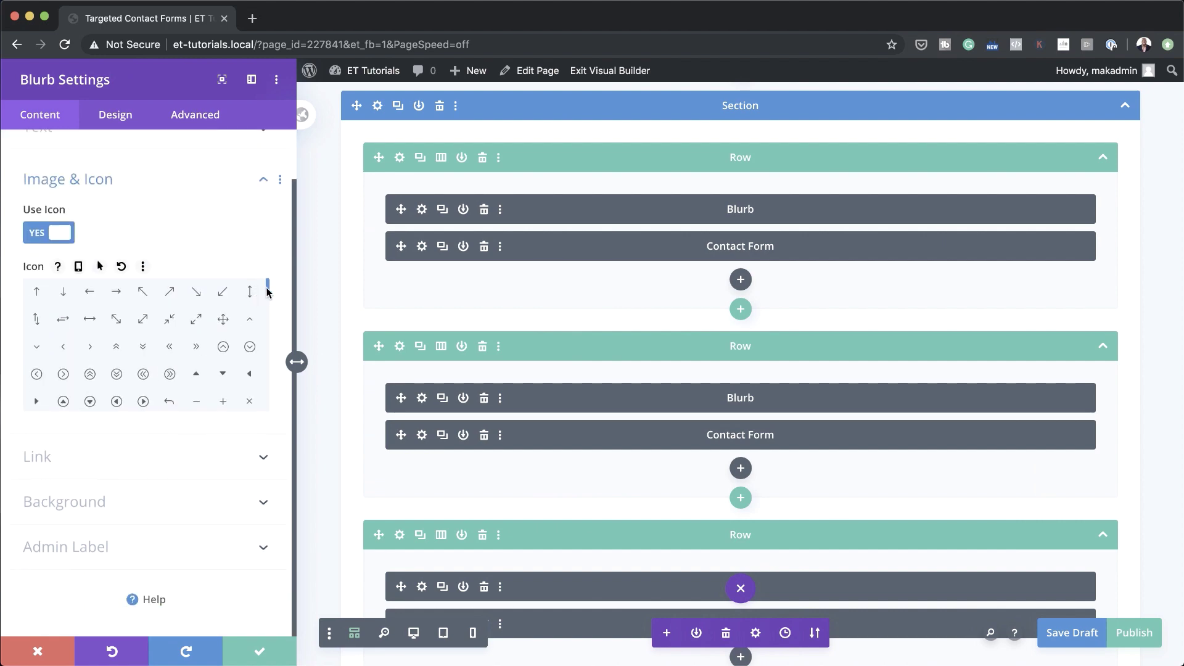
{"action": "scroll", "coordinate": [268, 296], "scroll_direction": "down", "scroll_amount": 3}
{"action": "left_click_drag", "start_coordinate": [269, 301], "coordinate": [269, 309]}
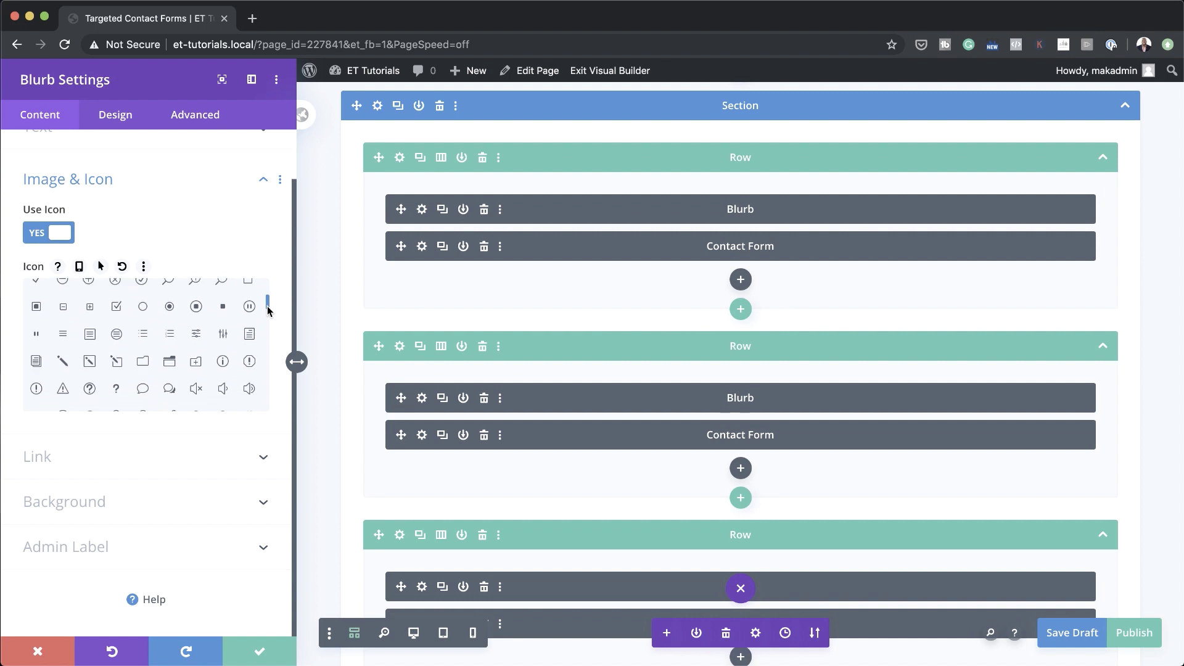
{"action": "left_click", "coordinate": [253, 335]}
{"action": "left_click", "coordinate": [264, 649]}
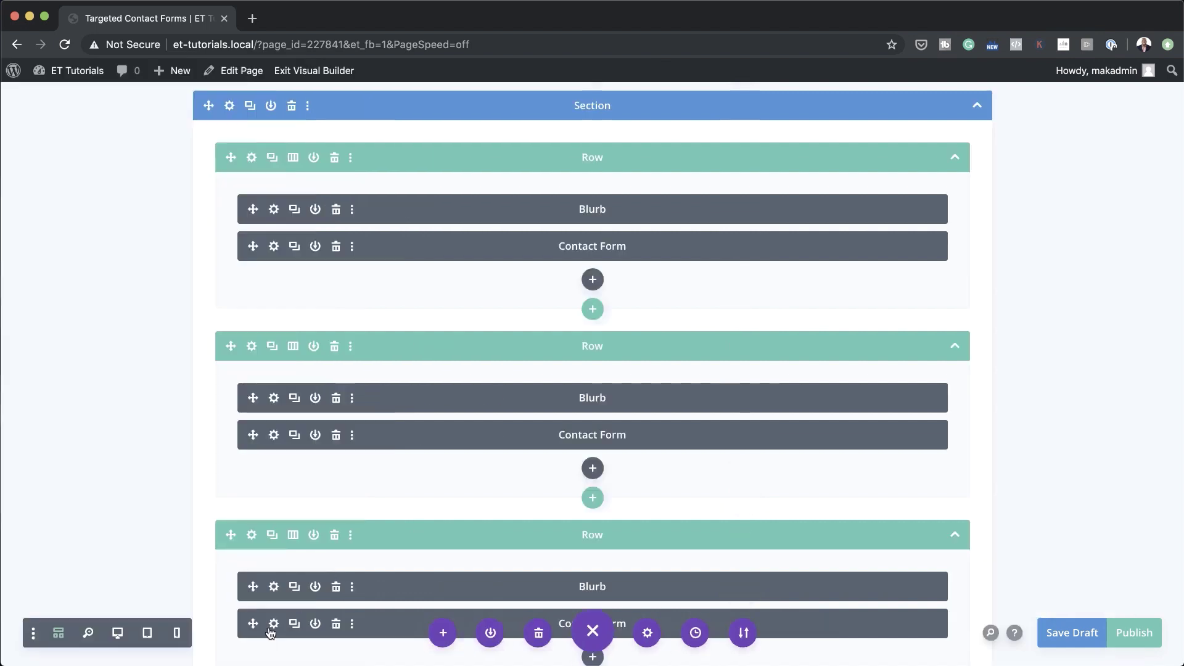
Step: Return to desktop view, check the Service 2 and Service 3 rows, and save the page
{"action": "scroll", "coordinate": [308, 586], "scroll_direction": "down", "scroll_amount": 2}
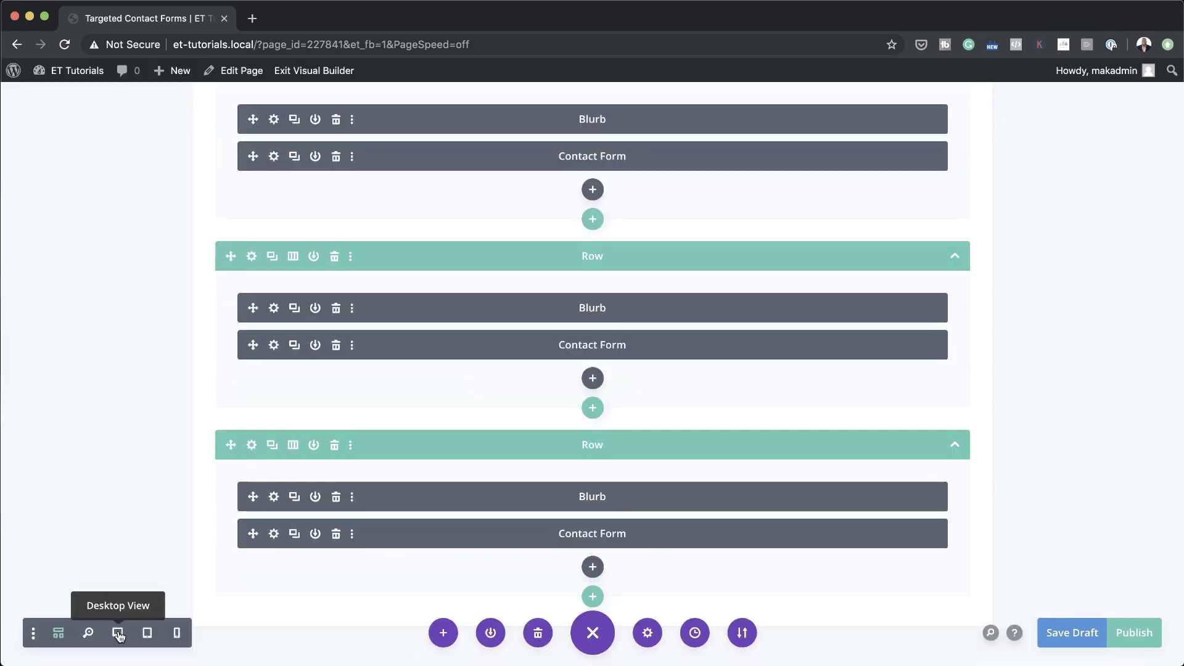
{"action": "left_click", "coordinate": [118, 633]}
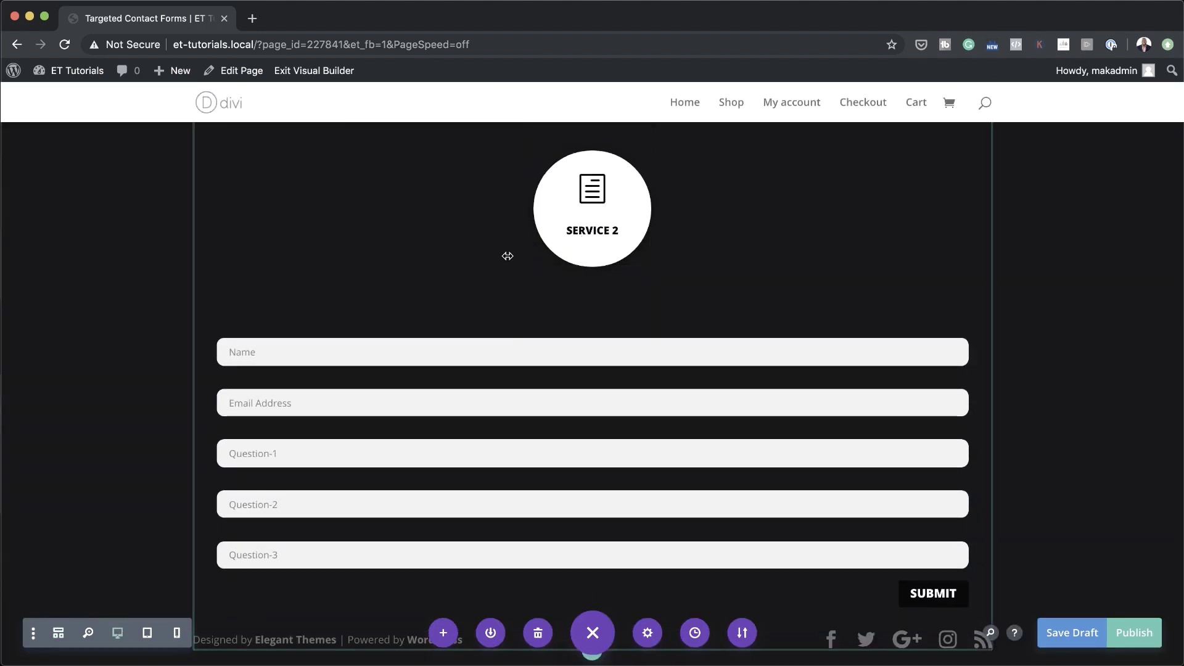
{"action": "scroll", "coordinate": [460, 288], "scroll_direction": "up", "scroll_amount": 5}
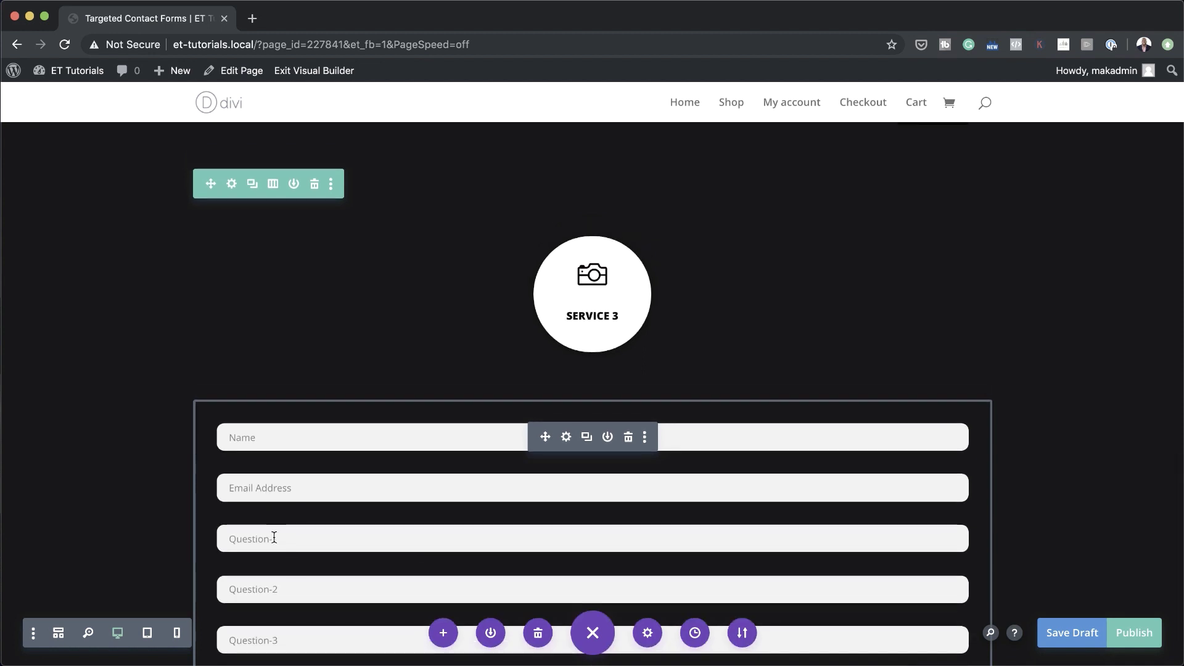
{"action": "left_click", "coordinate": [566, 437]}
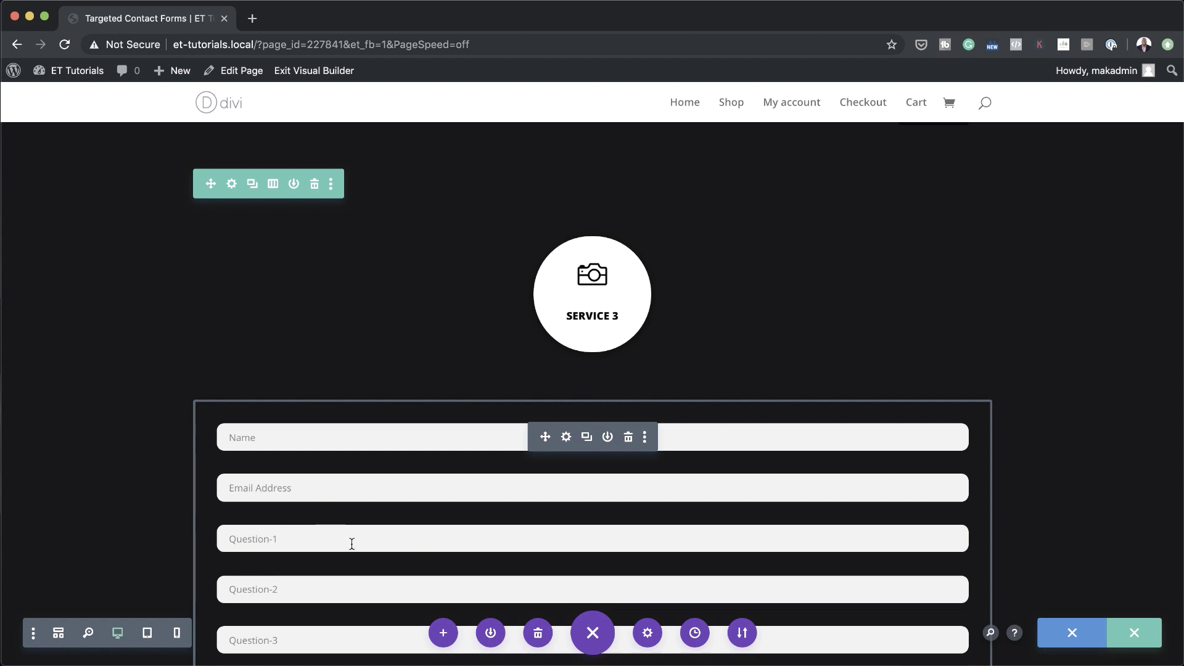
Step: Set the height of the Service 1 row to 18vw and its hover-state height to auto
{"action": "scroll", "coordinate": [439, 575], "scroll_direction": "up", "scroll_amount": 5}
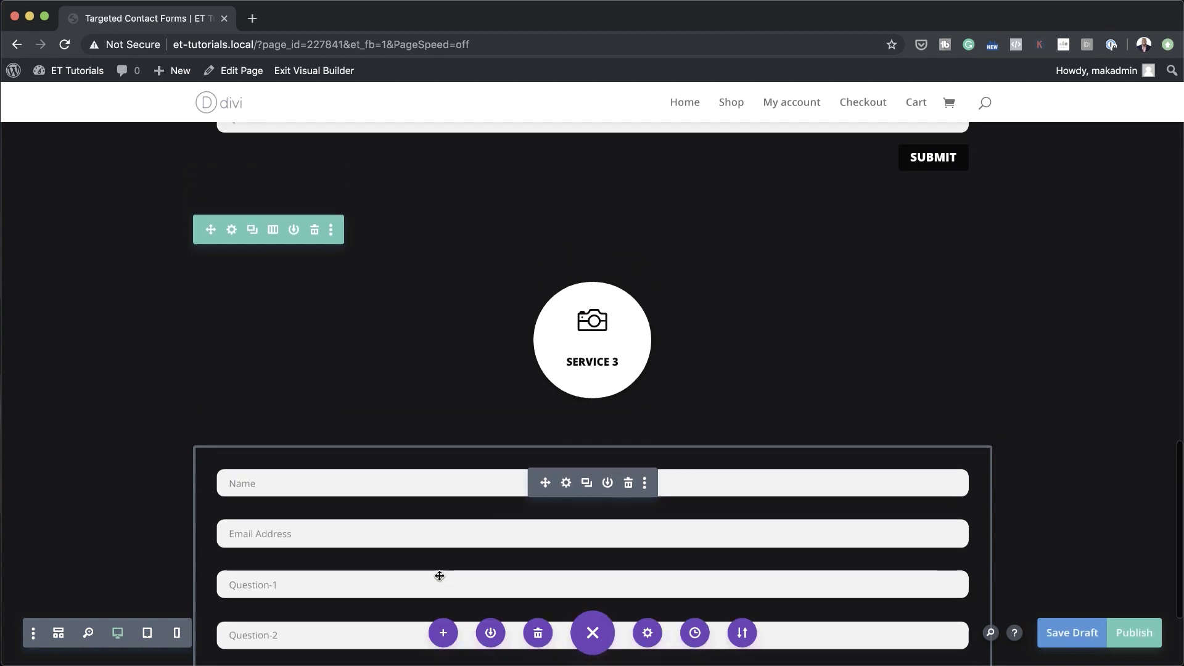
{"action": "scroll", "coordinate": [439, 575], "scroll_direction": "up", "scroll_amount": 10}
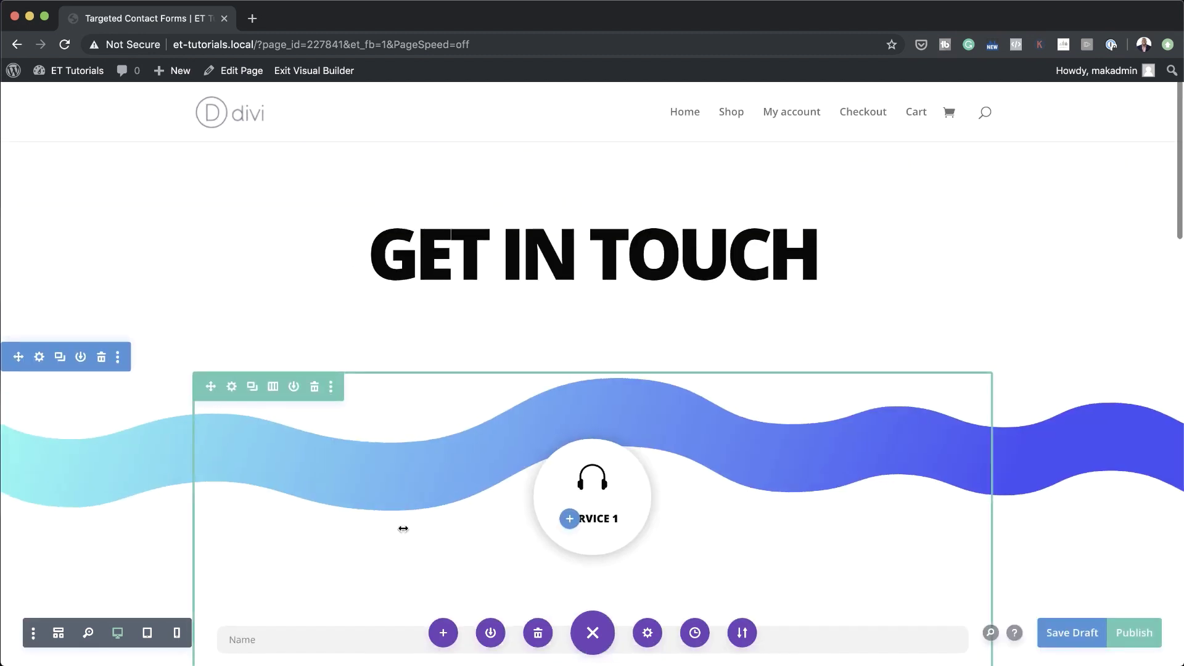
{"action": "left_click", "coordinate": [232, 388]}
{"action": "left_click", "coordinate": [119, 118]}
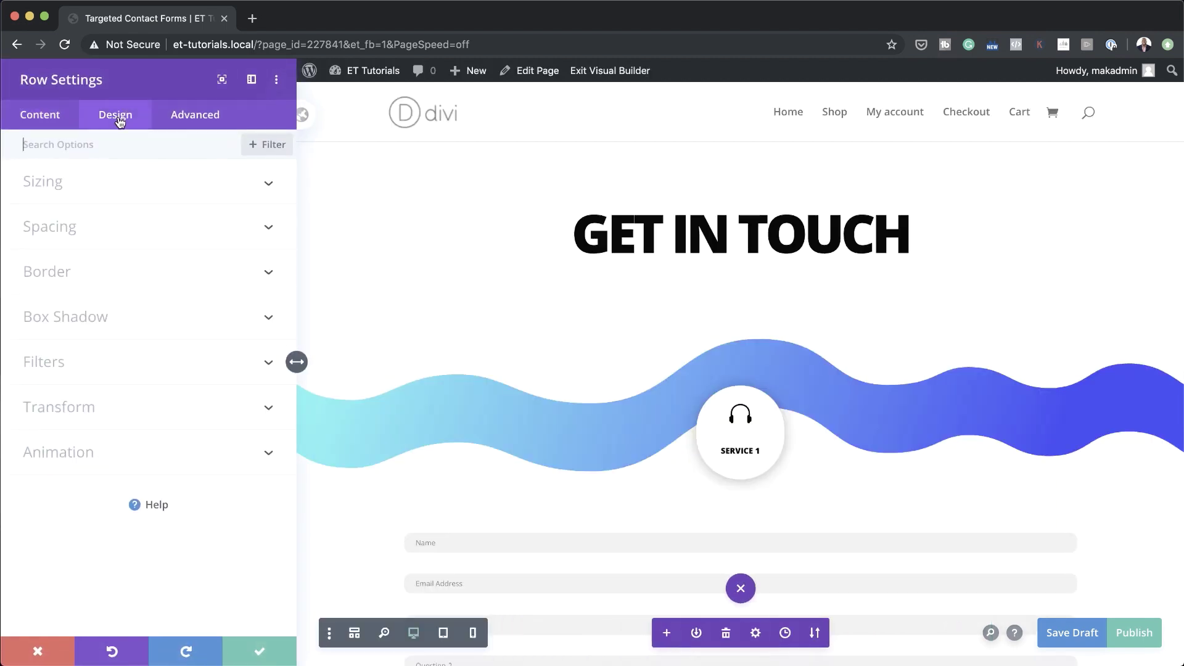
{"action": "left_click", "coordinate": [85, 198]}
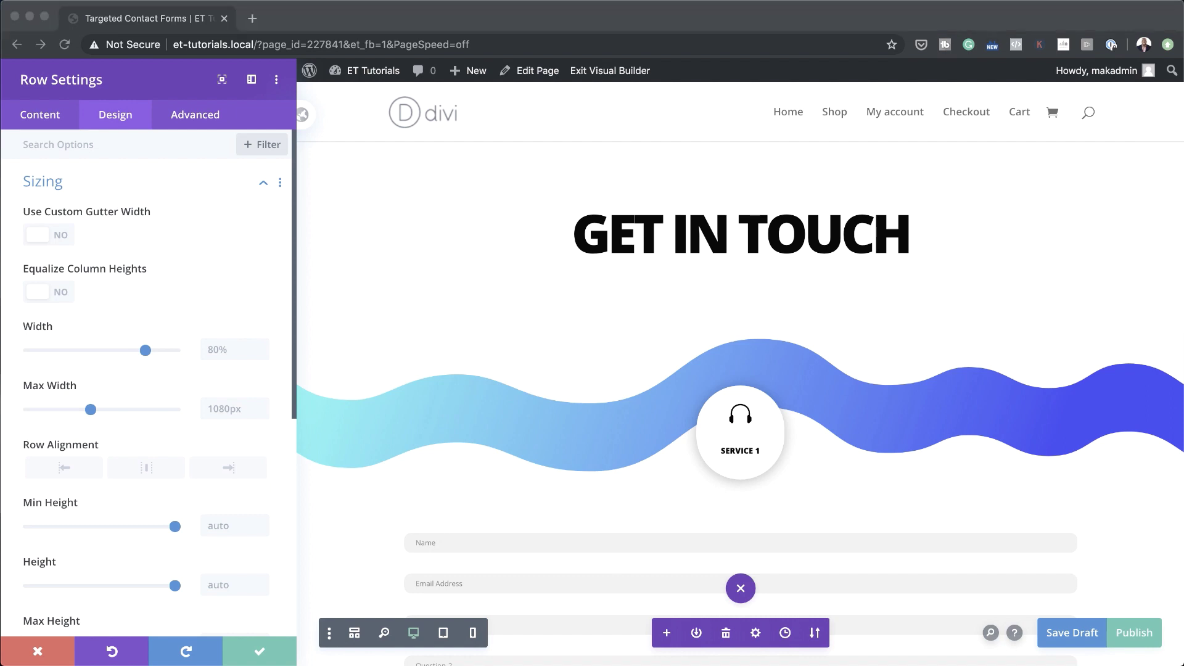
{"action": "left_click", "coordinate": [223, 583]}
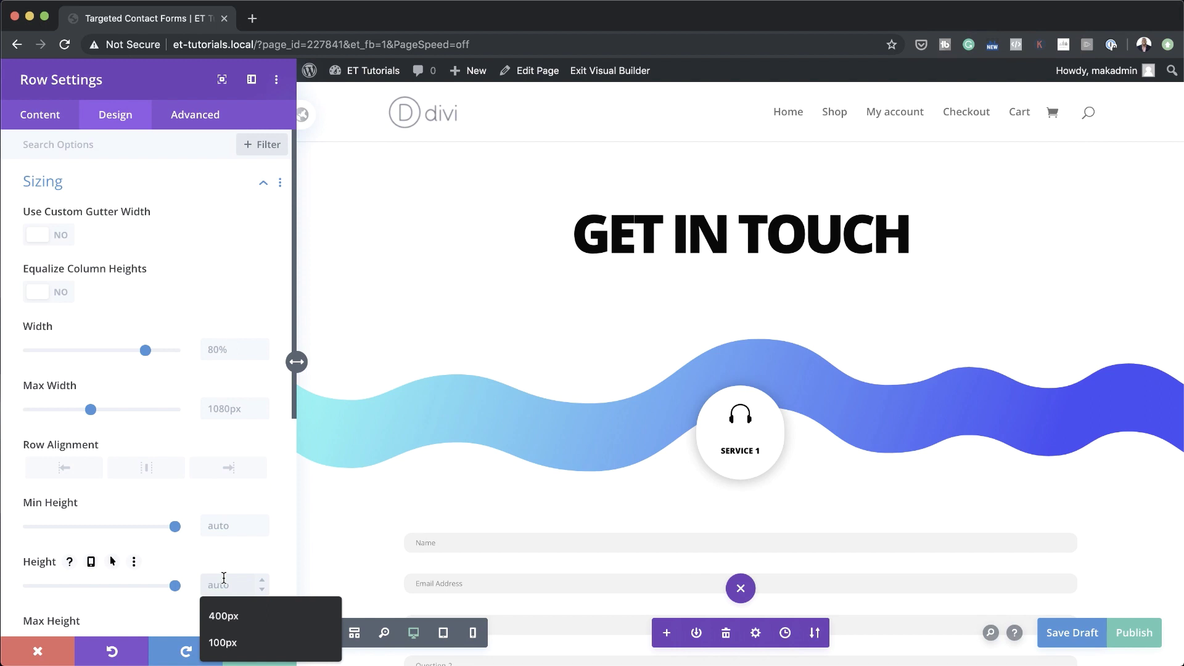
{"action": "type", "text": "18vw"}
{"action": "left_click", "coordinate": [165, 558]}
{"action": "scroll", "coordinate": [165, 558], "scroll_direction": "down", "scroll_amount": 3}
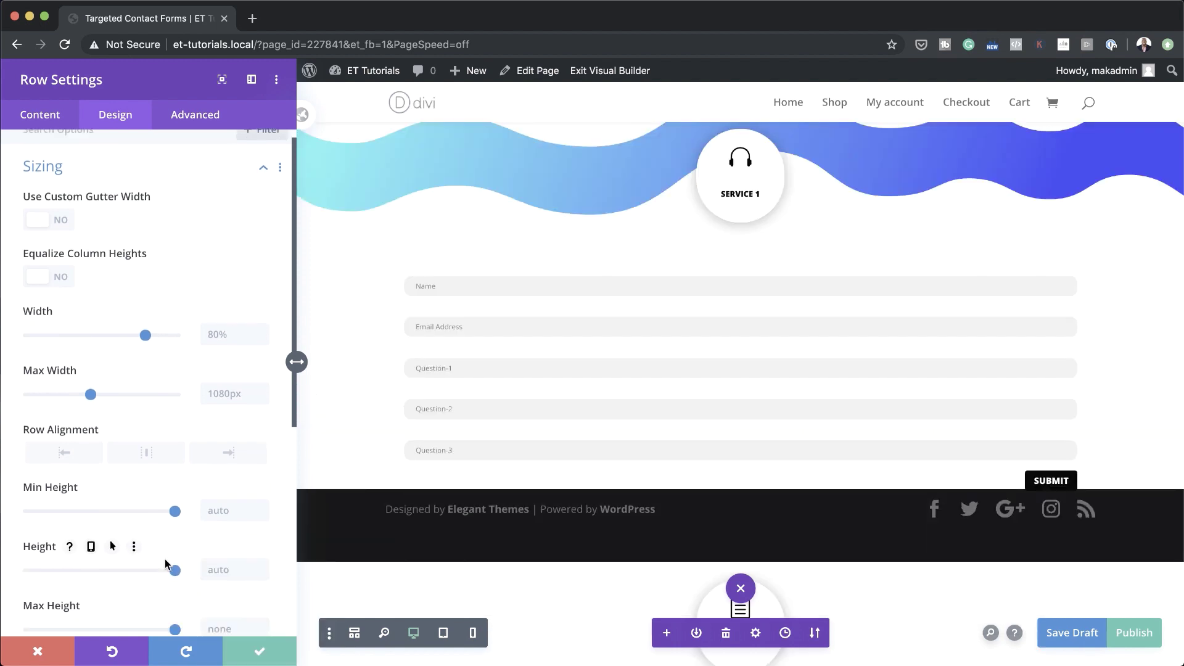
{"action": "key", "text": "super+z"}
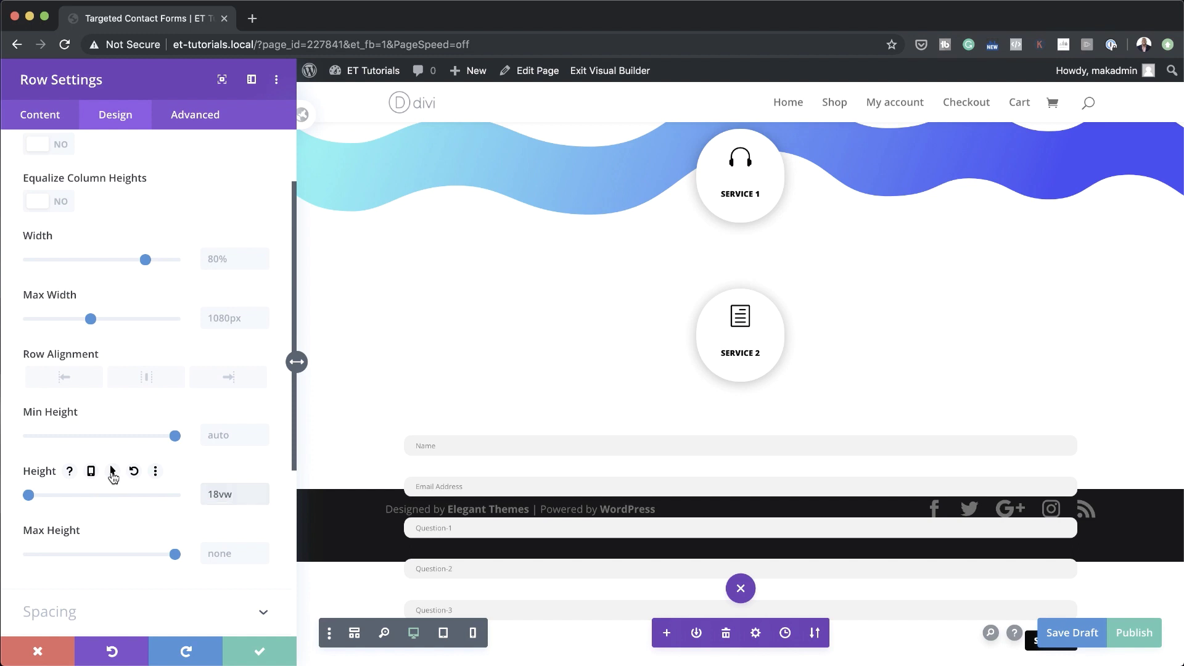
{"action": "left_click", "coordinate": [112, 471]}
{"action": "left_click", "coordinate": [192, 499]}
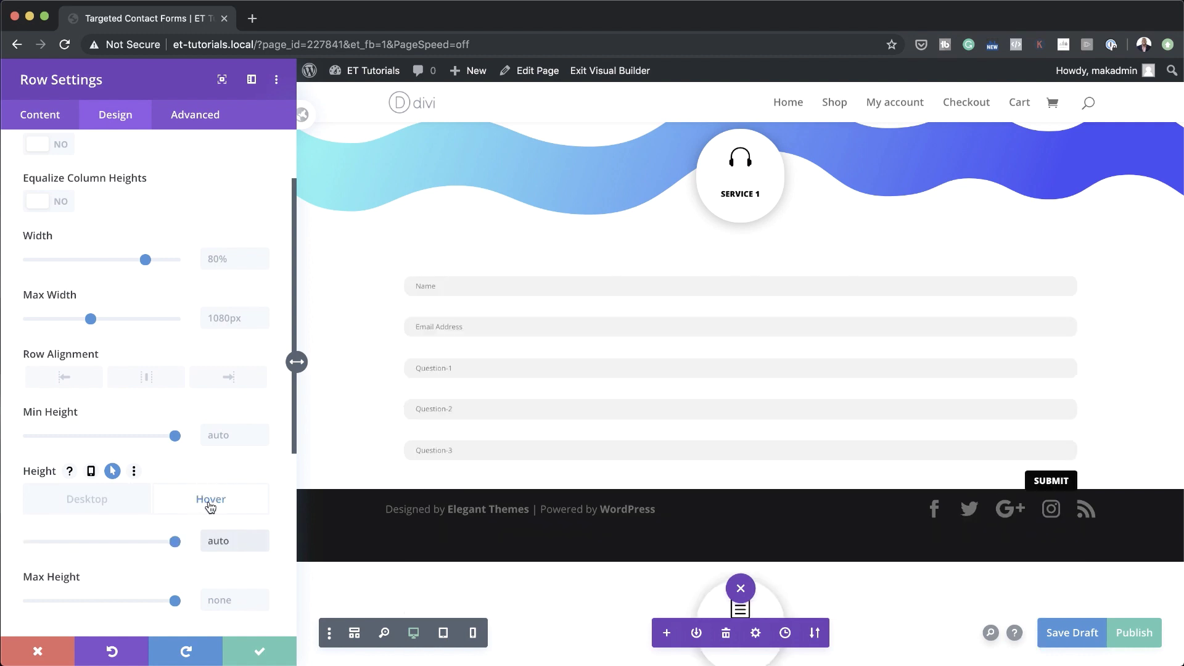
Step: Extend the row's sizing styles to all rows throughout this page and save the row settings
{"action": "scroll", "coordinate": [262, 383], "scroll_direction": "up", "scroll_amount": 1}
{"action": "scroll", "coordinate": [262, 383], "scroll_direction": "up", "scroll_amount": 3}
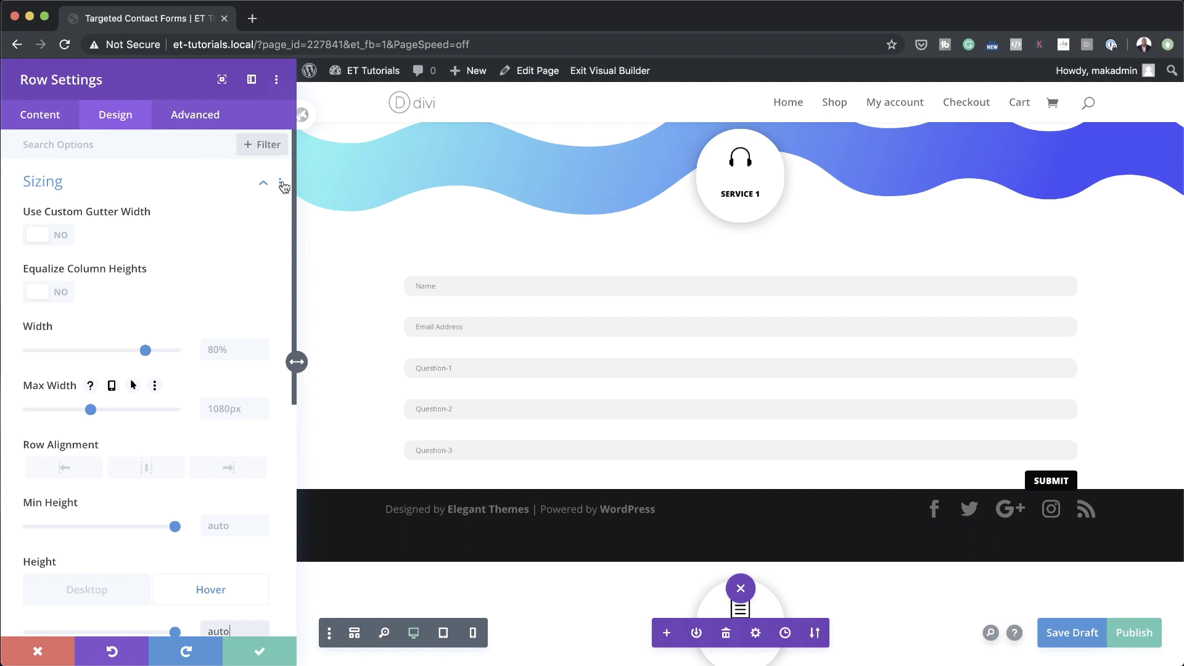
{"action": "left_click", "coordinate": [281, 183]}
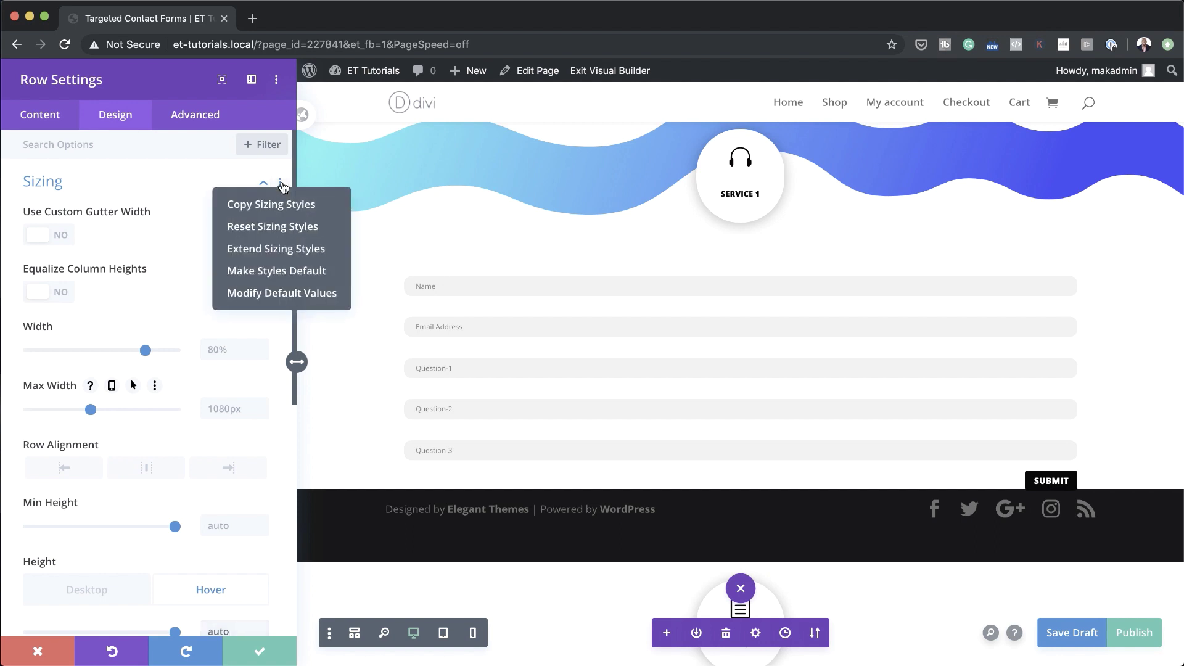
{"action": "left_click", "coordinate": [320, 250]}
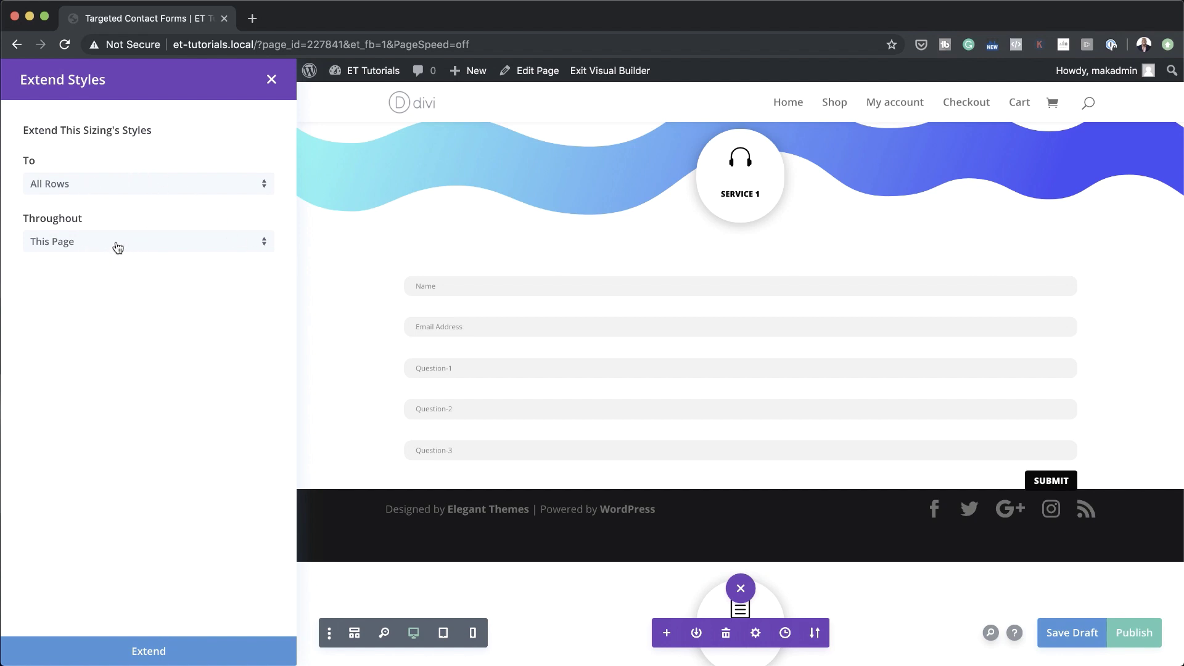
{"action": "left_click", "coordinate": [161, 652]}
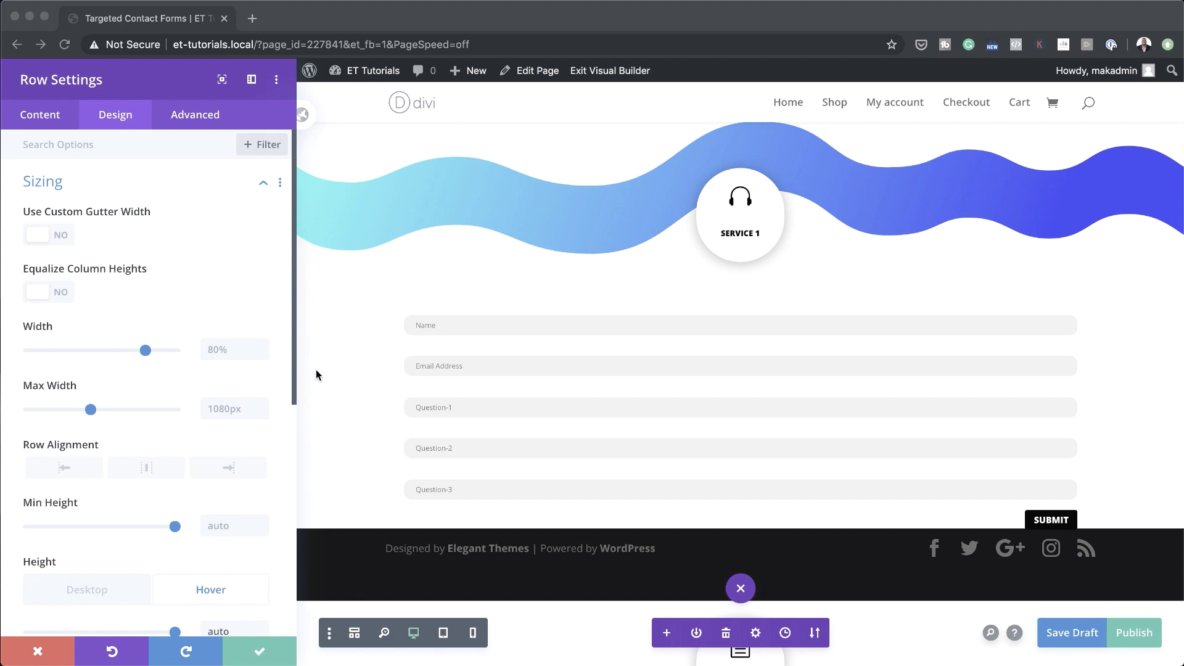
{"action": "left_click", "coordinate": [260, 653]}
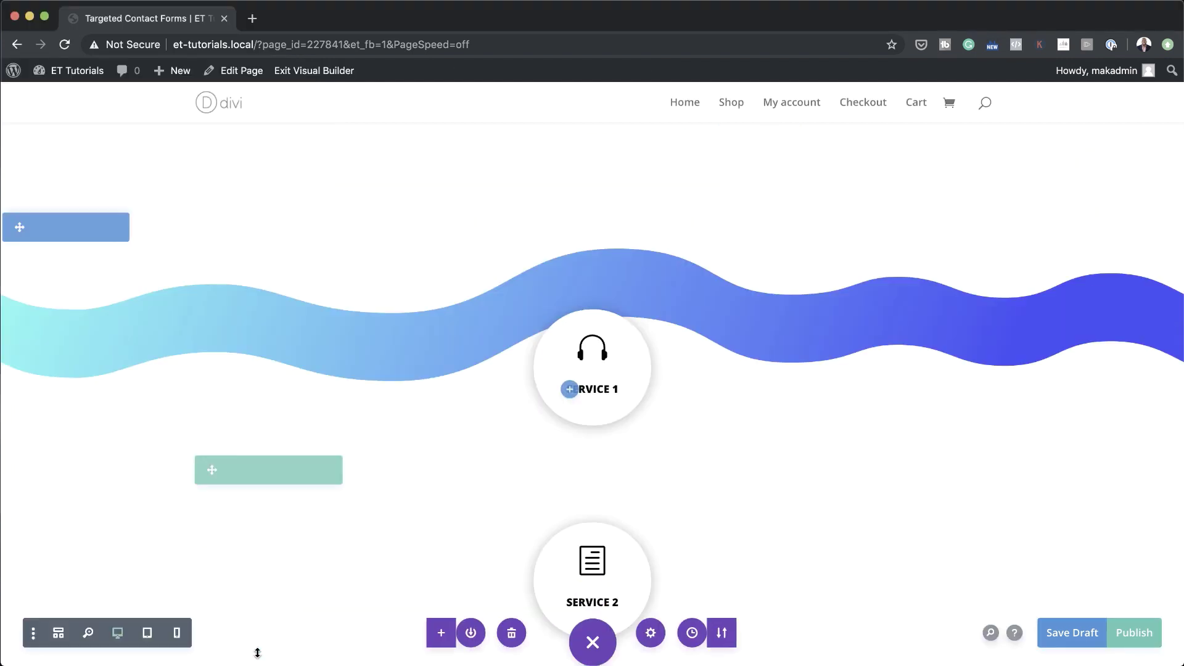
Step: Add page custom CSS displaying .contact-section as a grid with four 25% columns at a minimum width of 767px, and save the page settings
{"action": "scroll", "coordinate": [758, 524], "scroll_direction": "down", "scroll_amount": 5}
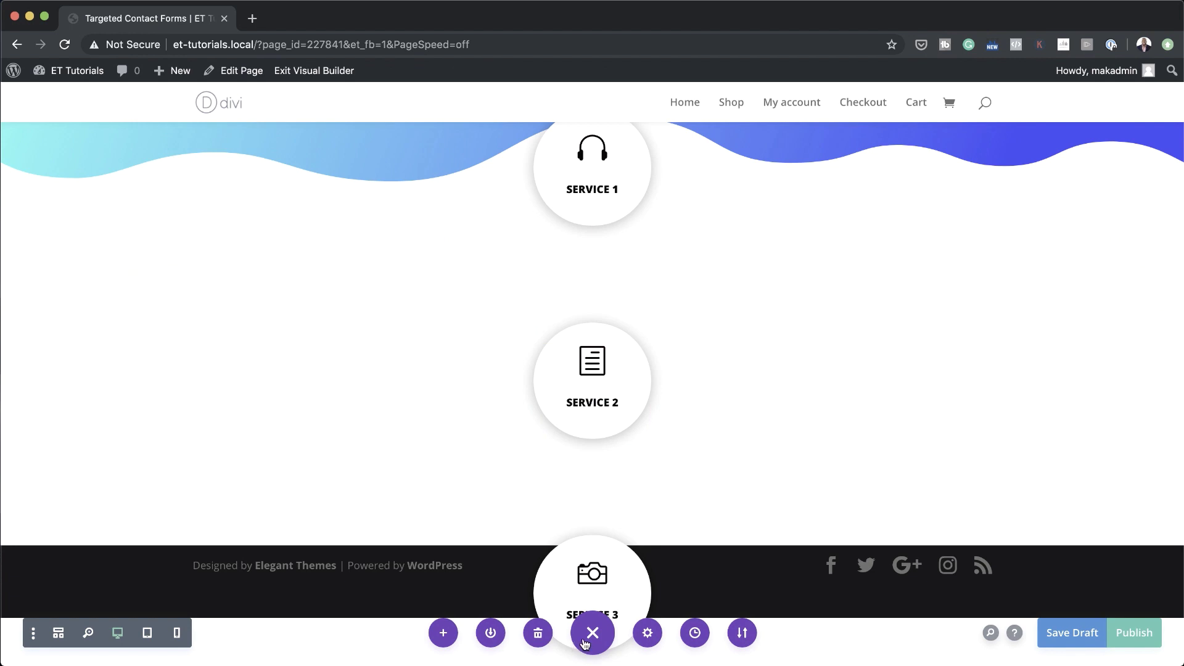
{"action": "left_click", "coordinate": [647, 633]}
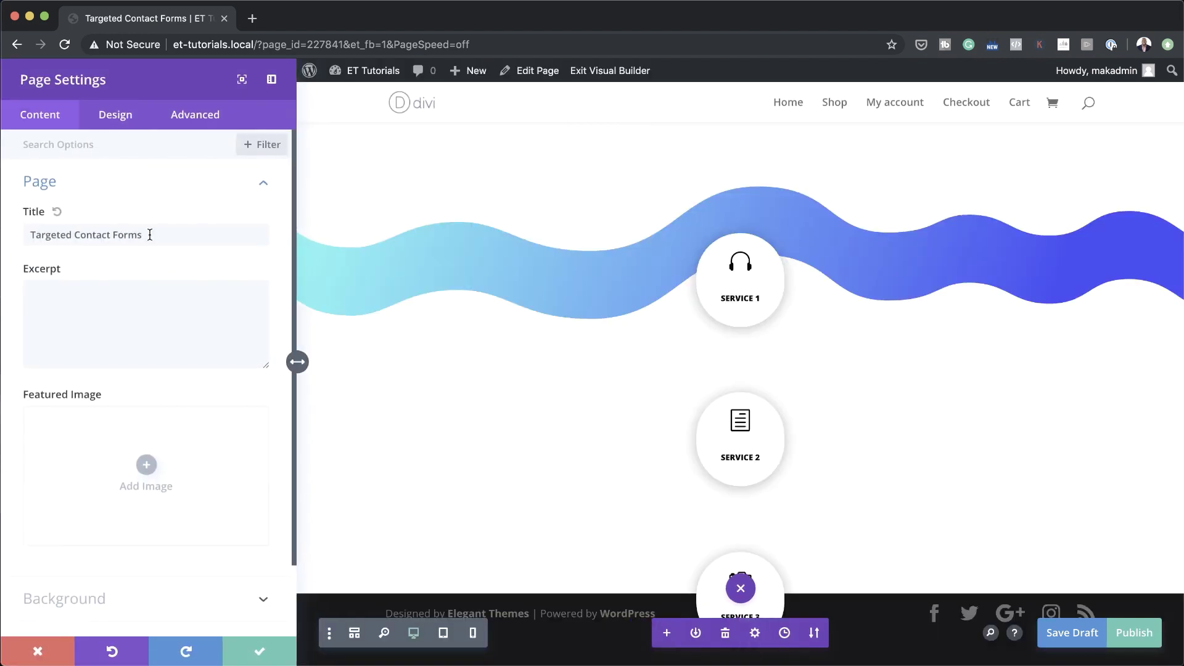
{"action": "left_click", "coordinate": [195, 115]}
{"action": "left_click", "coordinate": [105, 182]}
{"action": "left_click", "coordinate": [95, 240]}
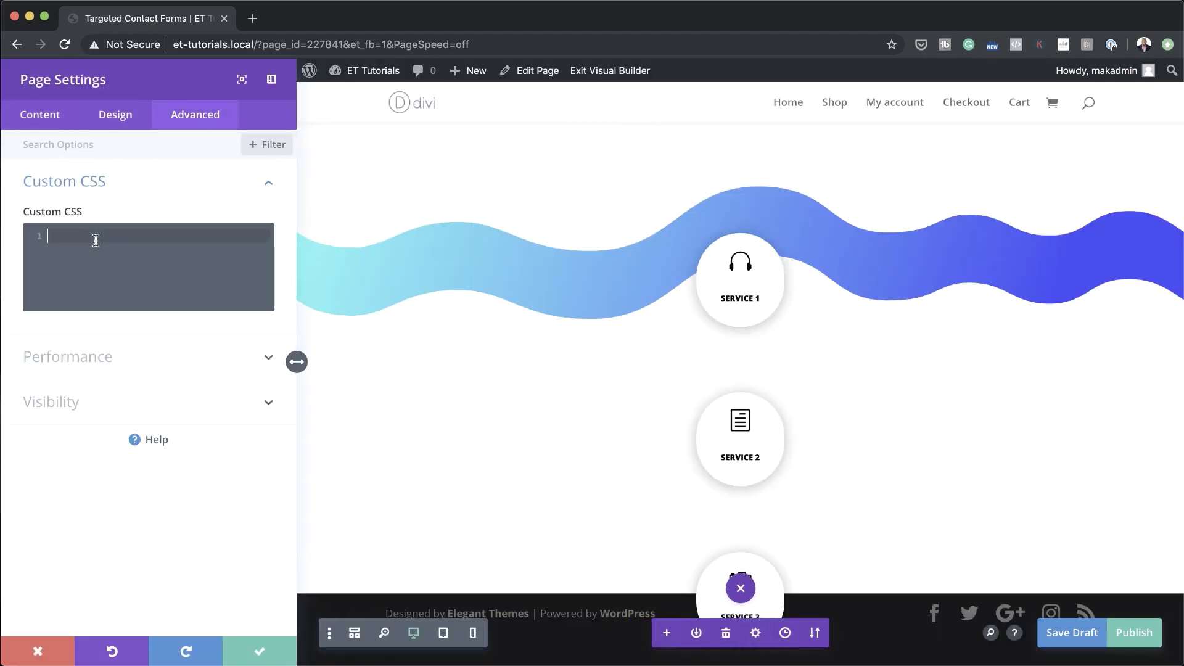
{"action": "type", "text": "@media (min-width: 767px) { .contact-section { display: grid; grid-template-columns: 25% 25% 25% 25%; } }"}
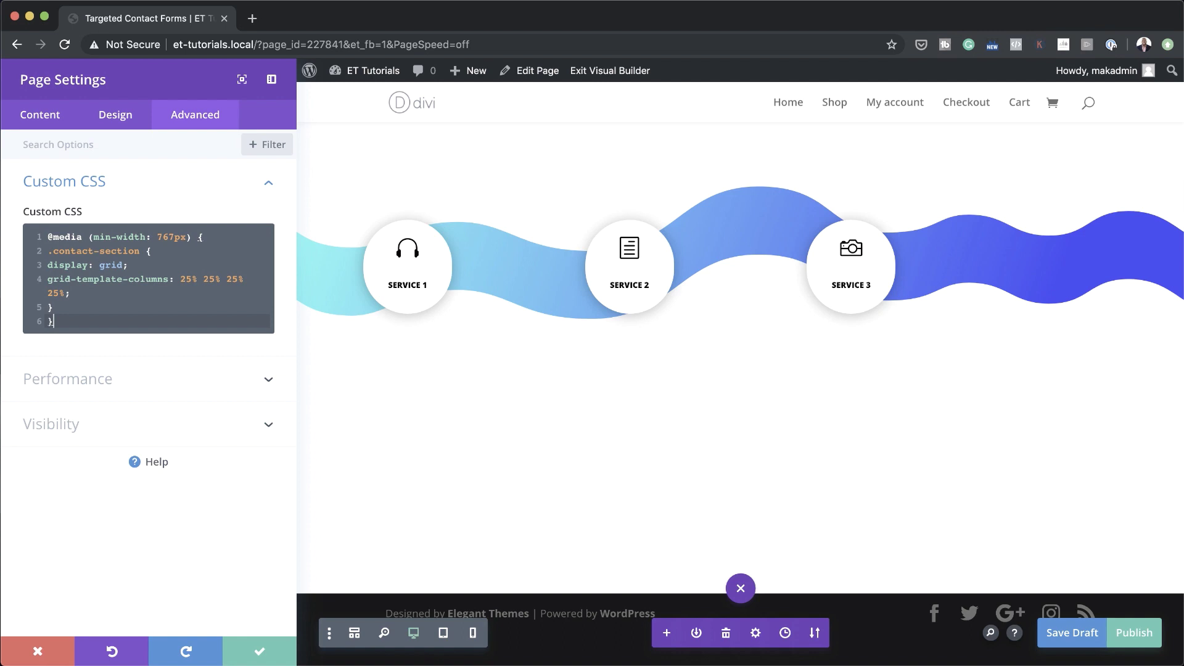
{"action": "left_click", "coordinate": [264, 652]}
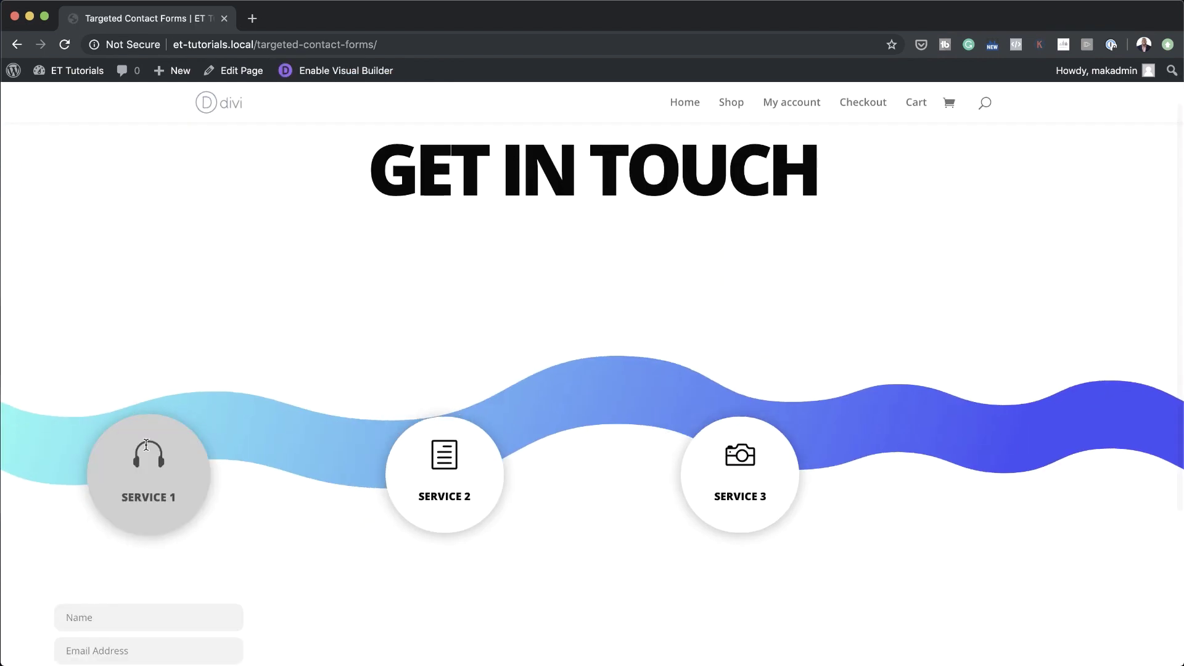
Step: Test the service circles and their revealed contact forms on the live Targeted Contact Forms page
{"action": "scroll", "coordinate": [149, 450], "scroll_direction": "down", "scroll_amount": 5}
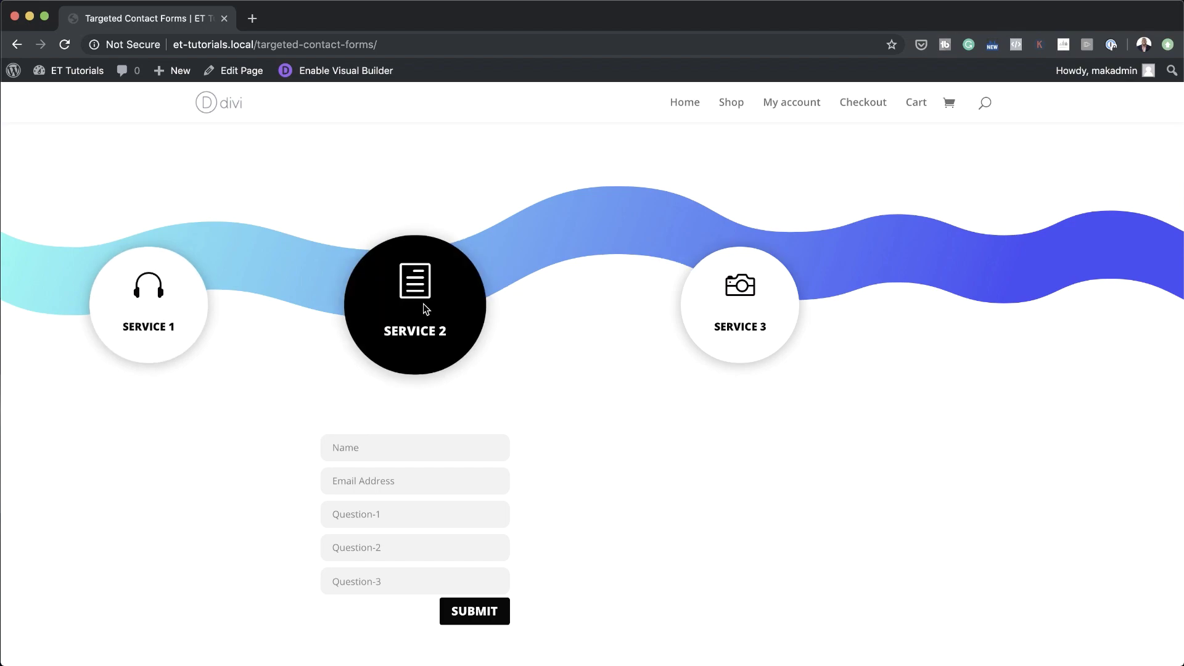
{"action": "mouse_move", "coordinate": [716, 289]}
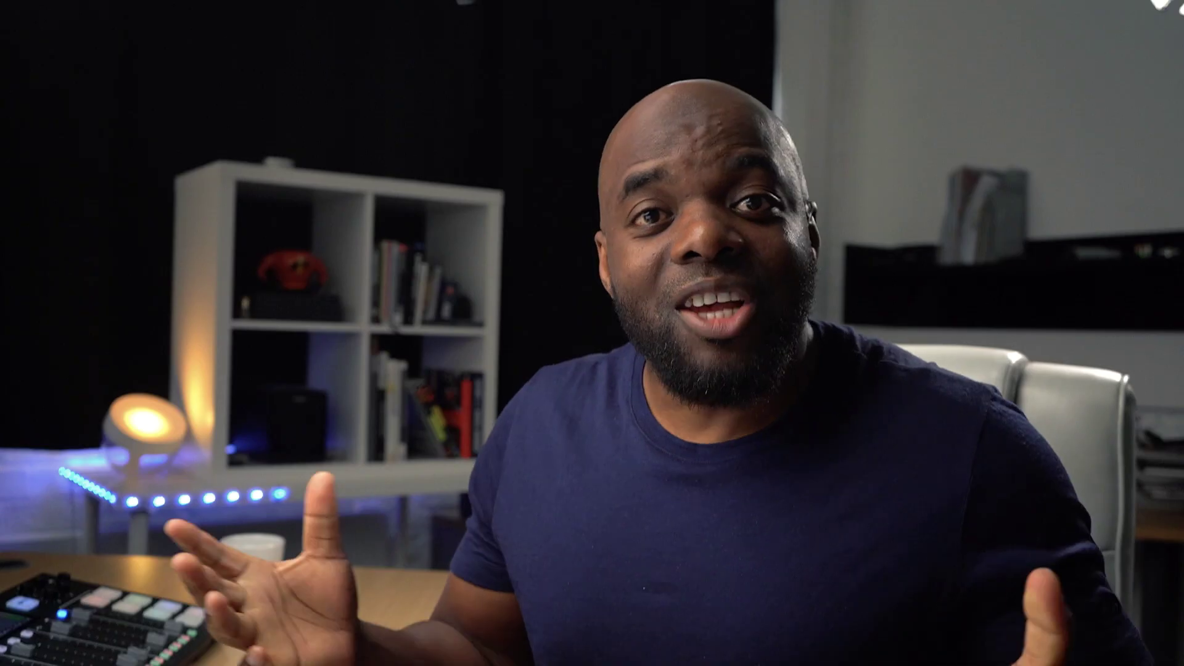